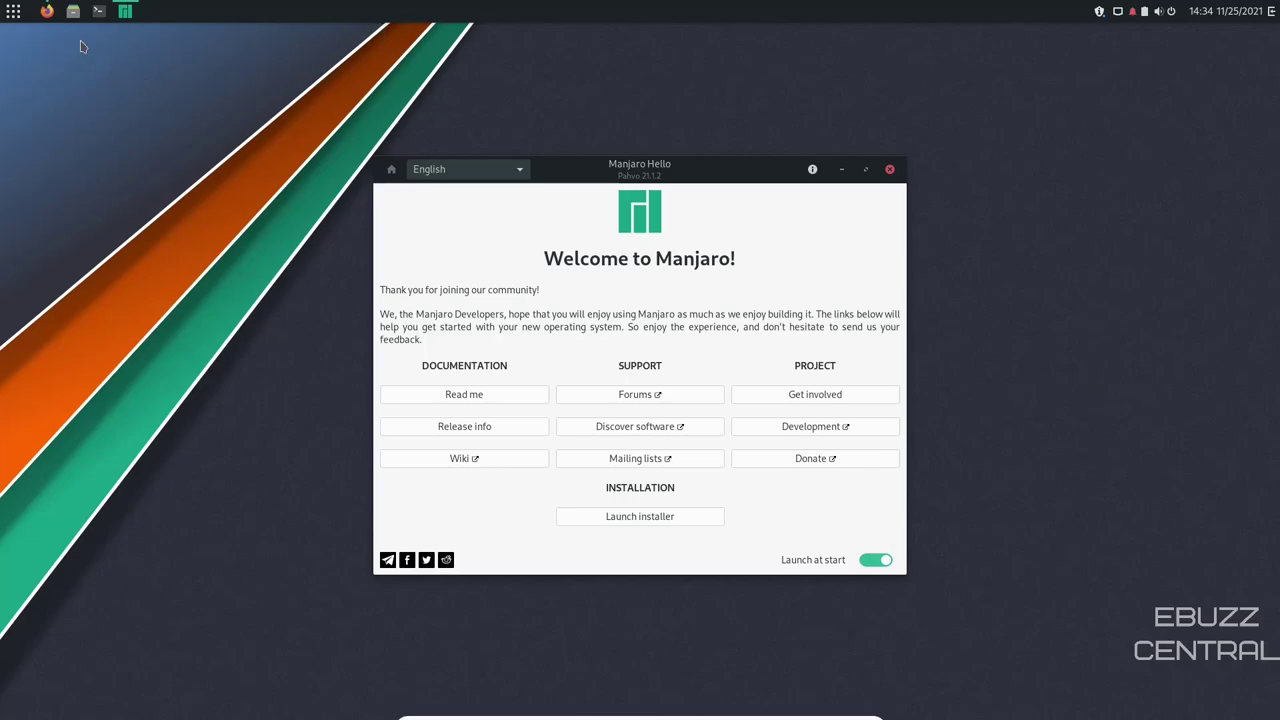
Step: Open the Manjaro website's download page in Firefox and review the XFCE, KDE Plasma and GNOME editions
click(47, 12)
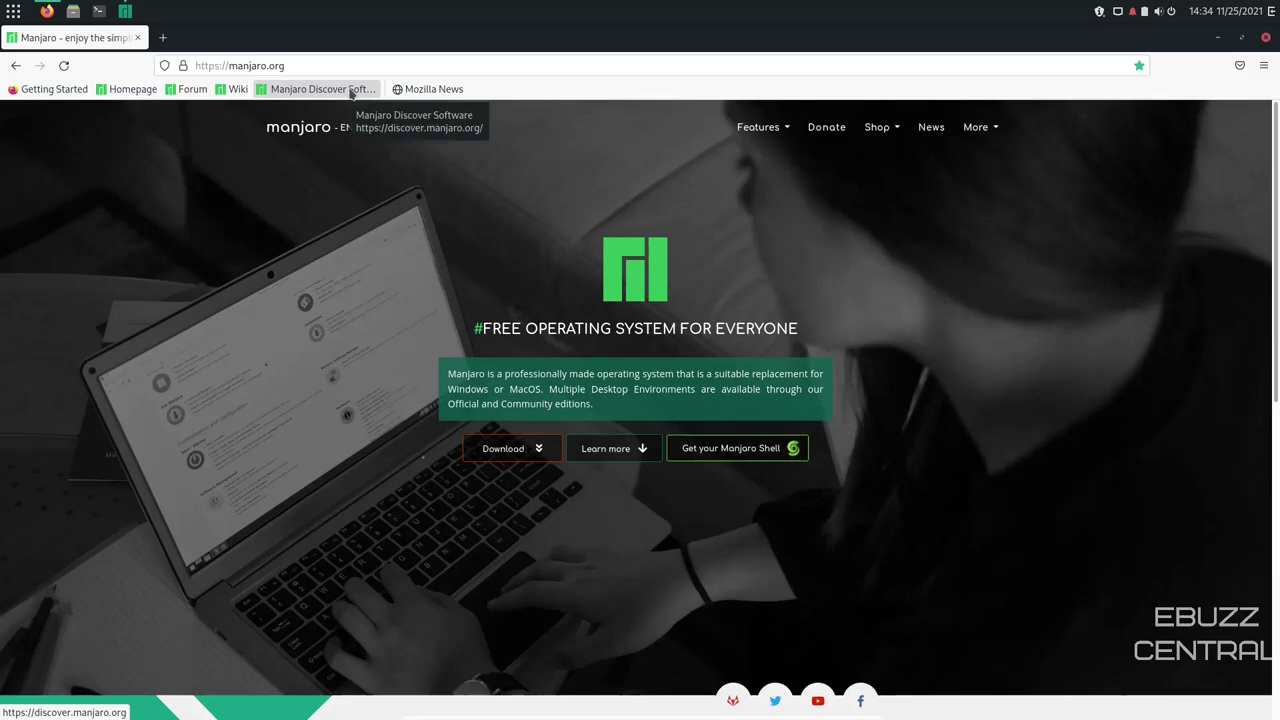
click(508, 452)
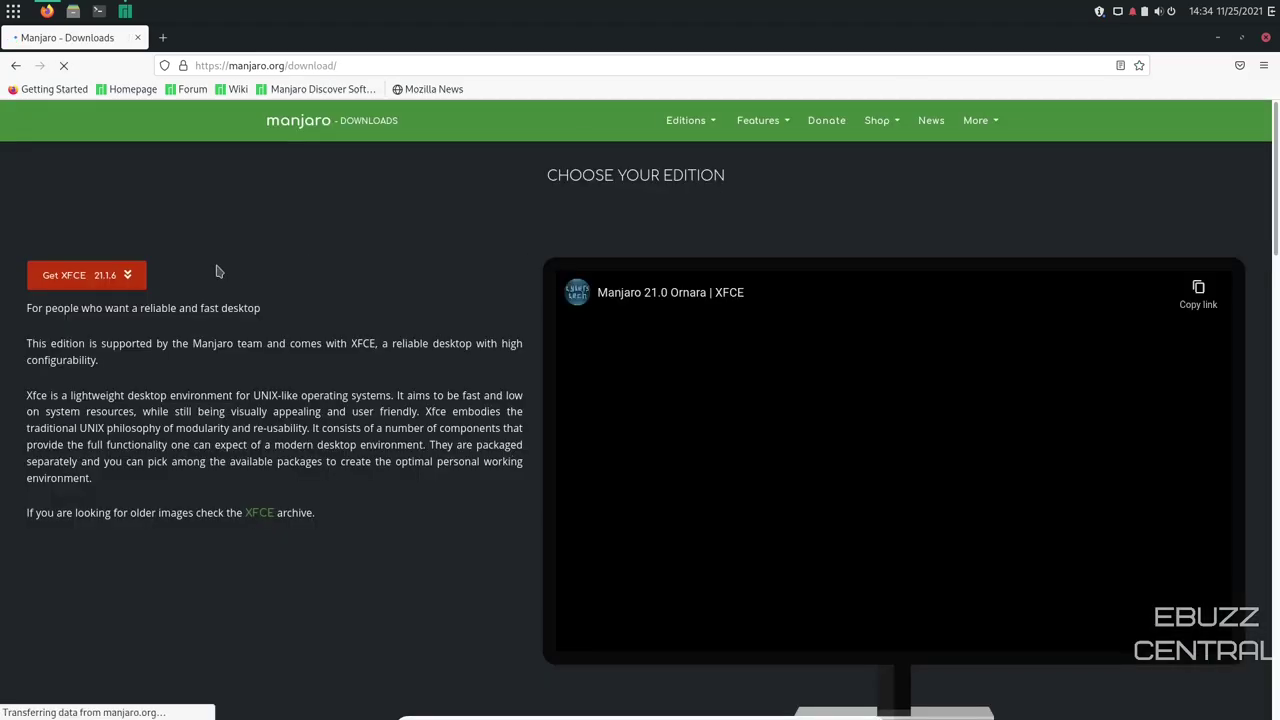
scroll(367, 343, down, 9)
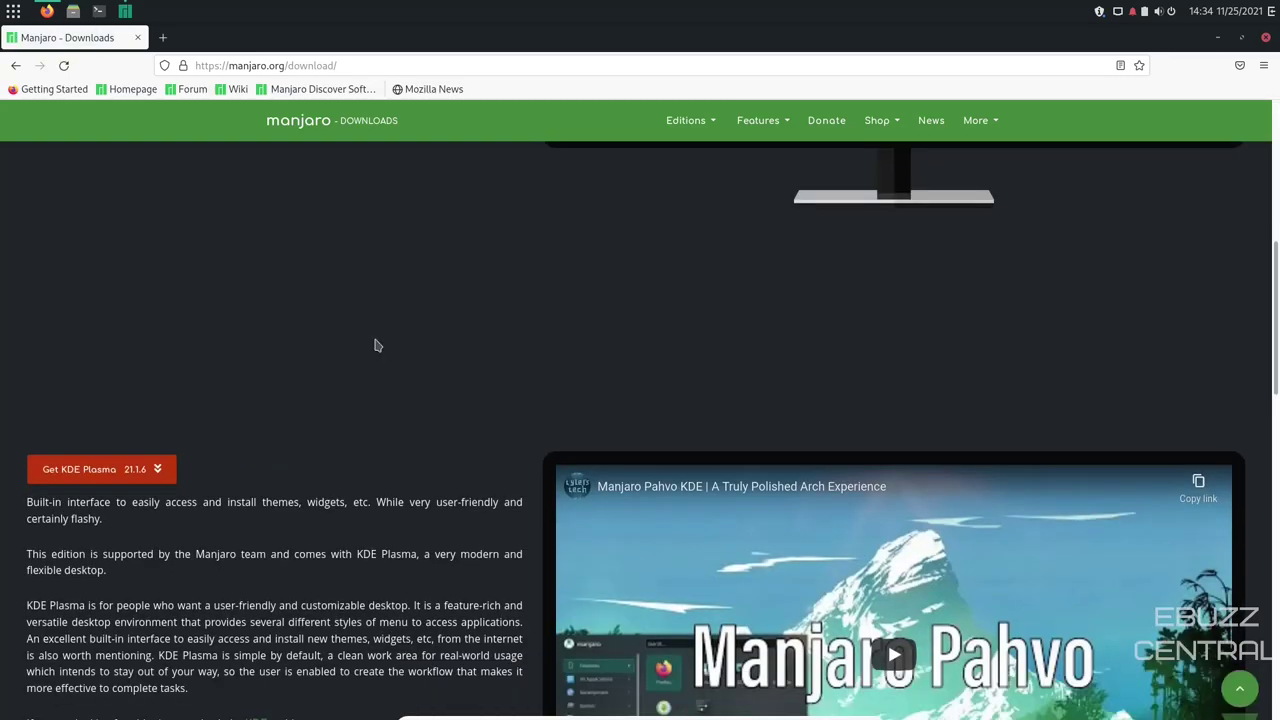
scroll(366, 343, up, 4)
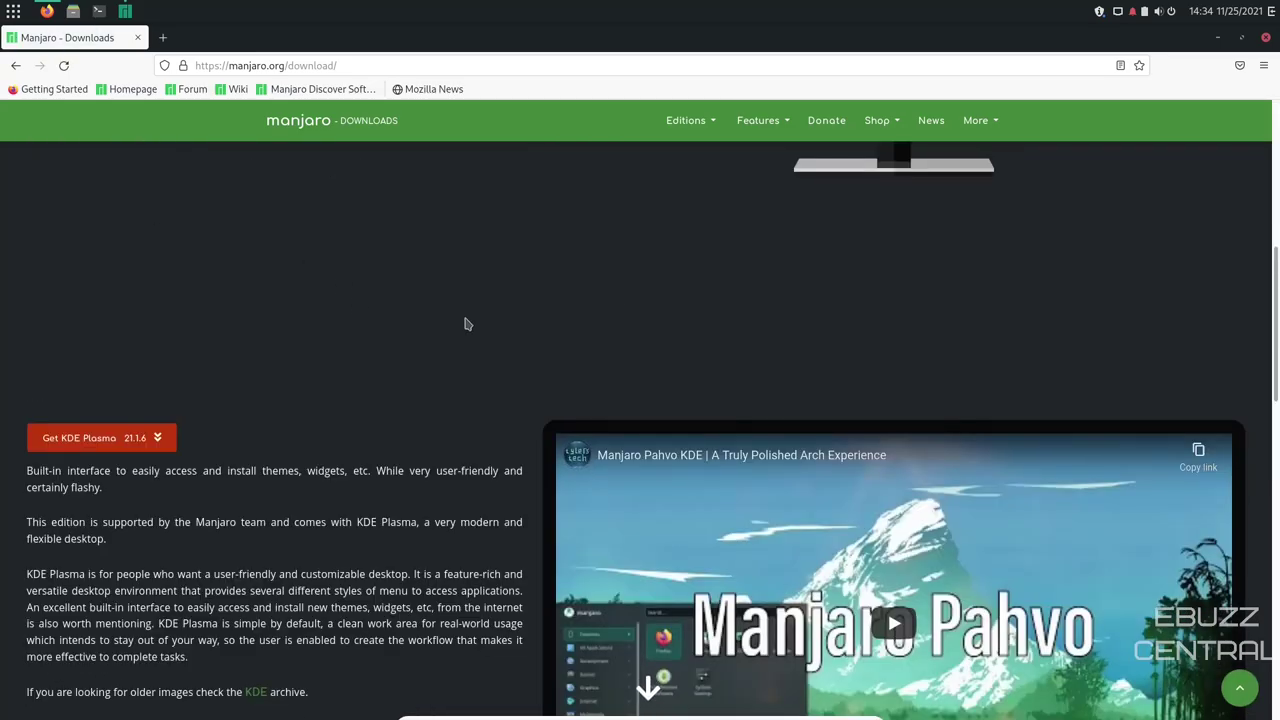
scroll(463, 322, down, 8)
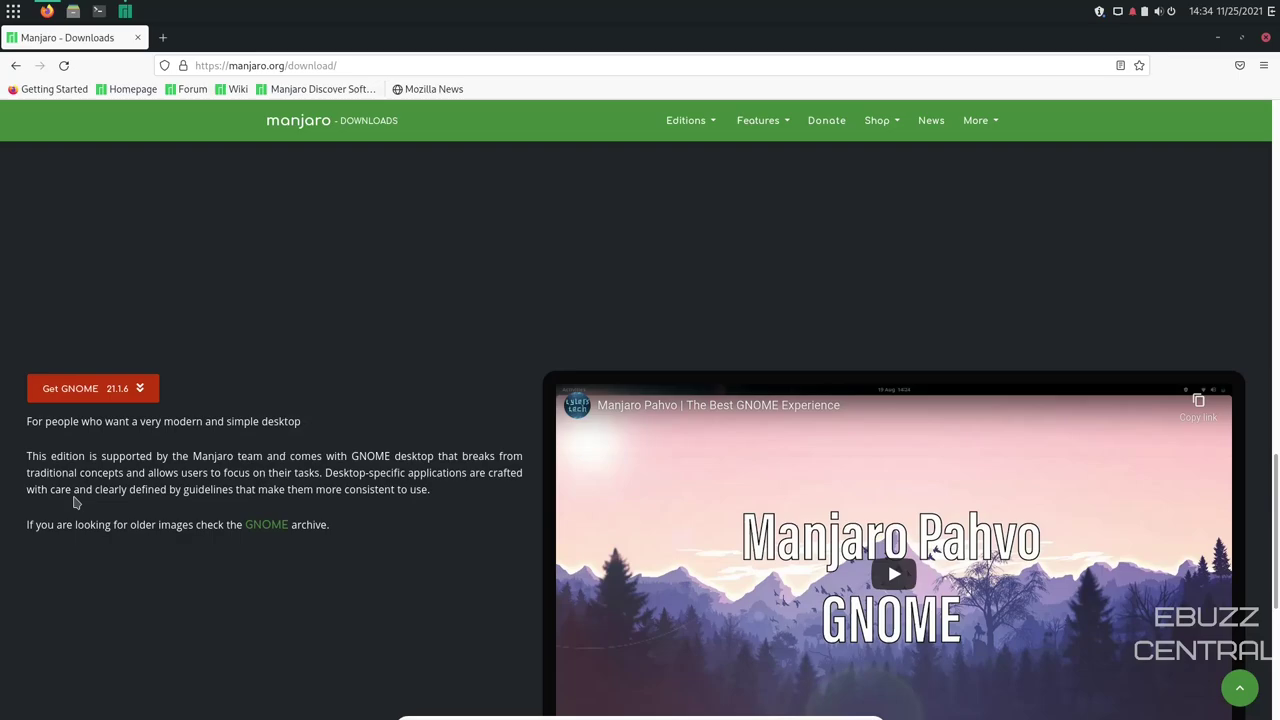
scroll(70, 498, up, 12)
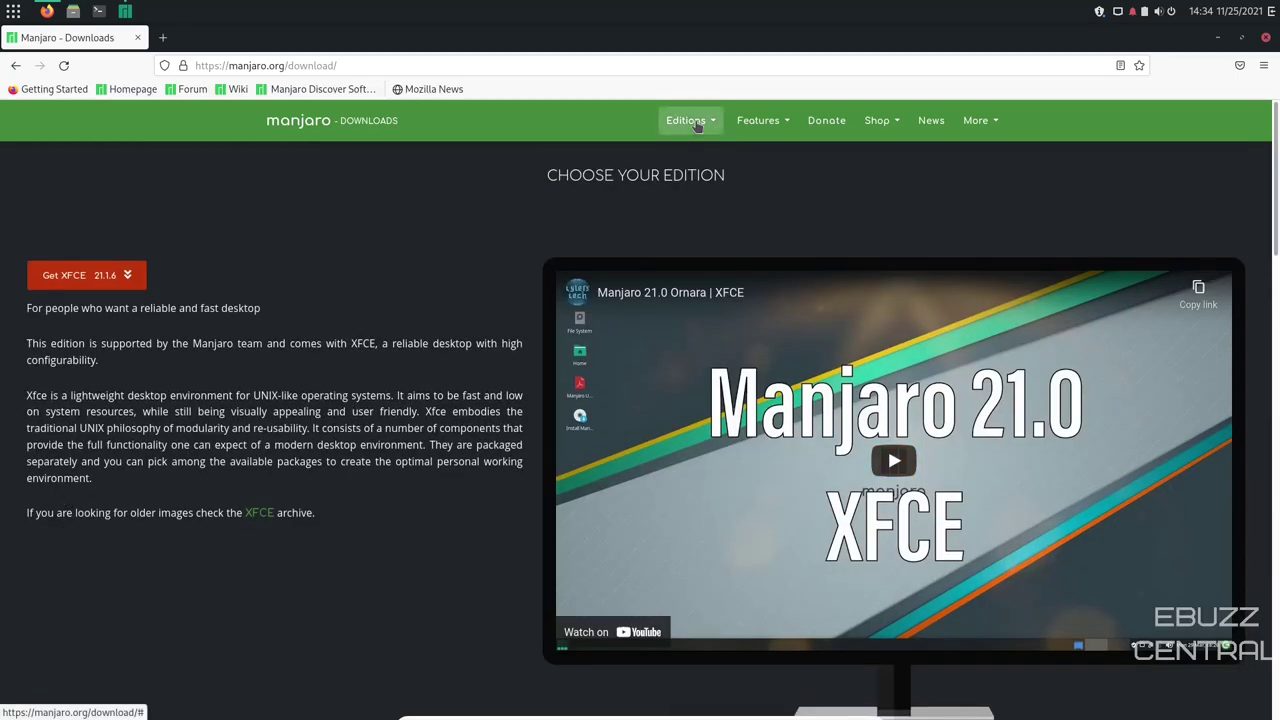
Step: Look over the Manjaro website's Editions and More link lists, and close the browser
click(697, 124)
mouse_move(670, 171)
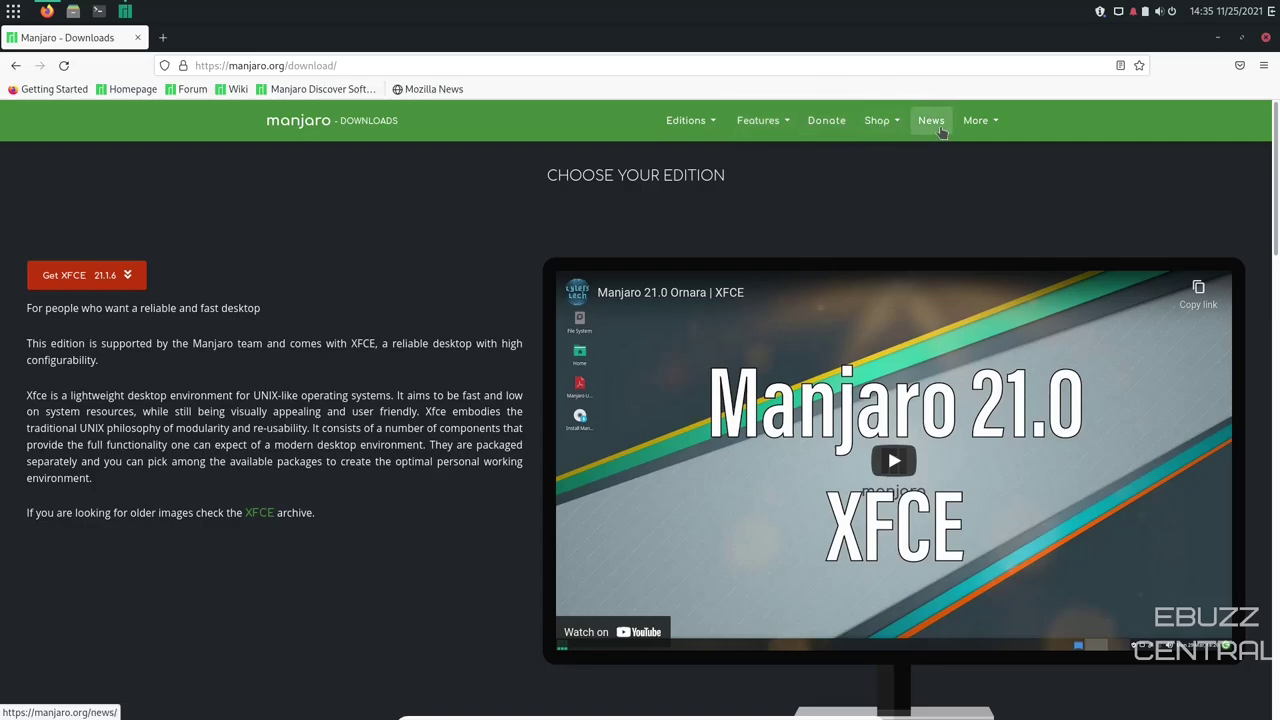
click(980, 121)
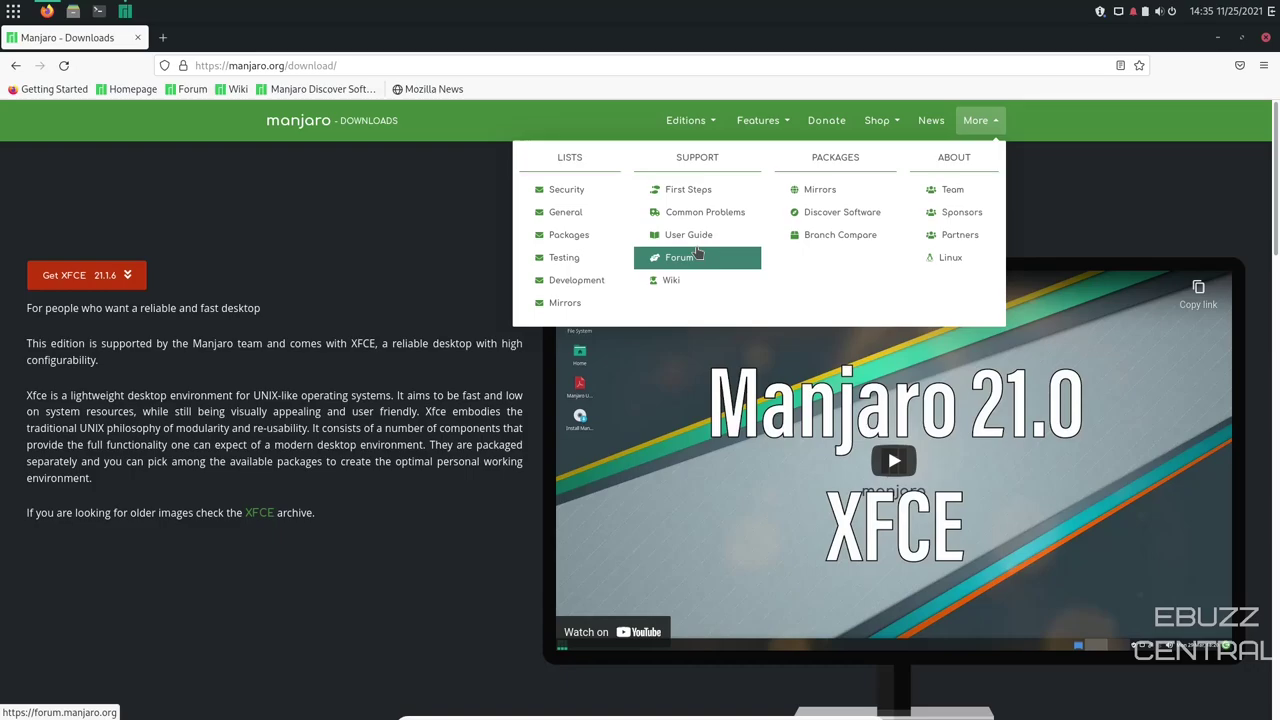
click(1265, 37)
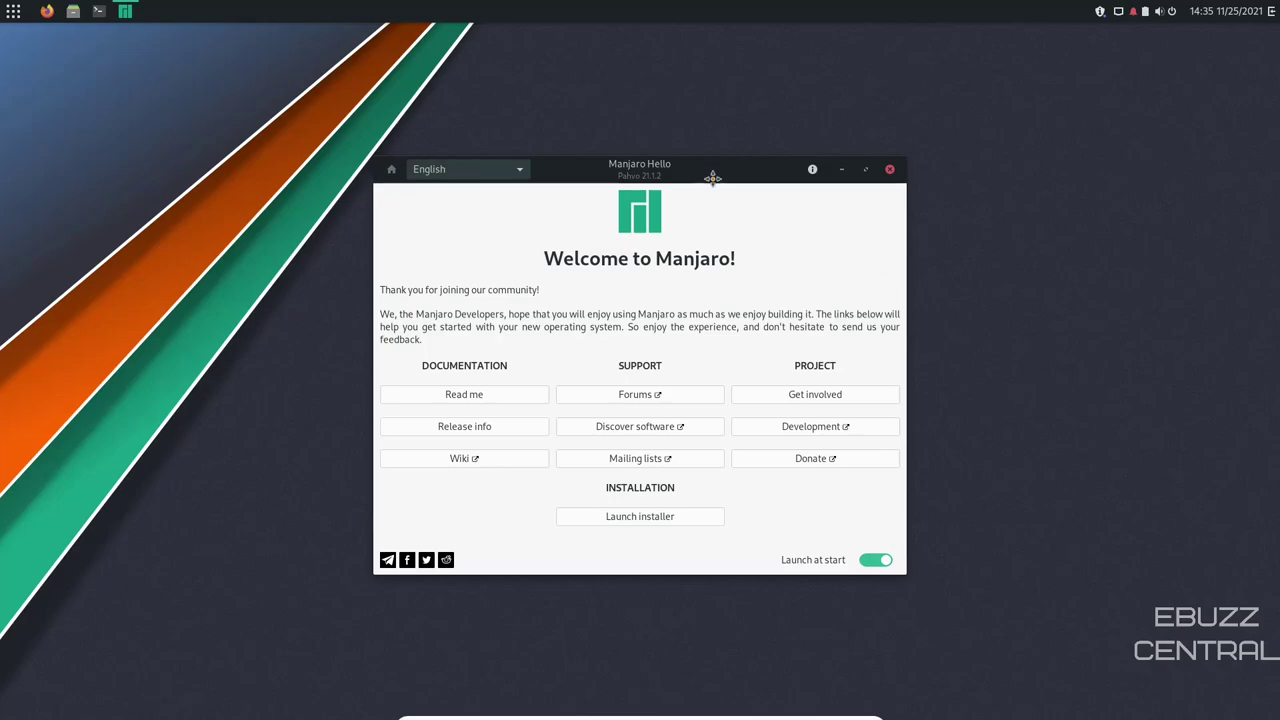
Step: Close the Manjaro Hello window and open Budgie Desktop Settings, placing its window nearer the middle of the desktop
drag(709, 174, 713, 138)
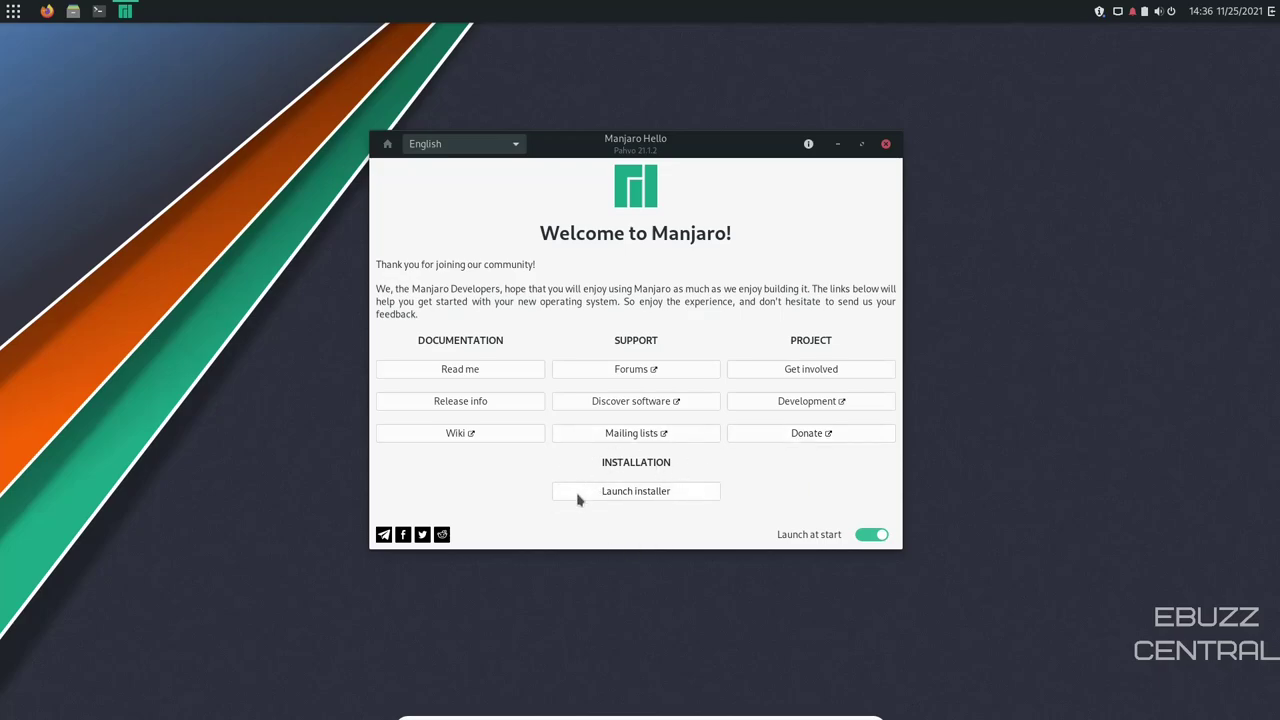
click(886, 146)
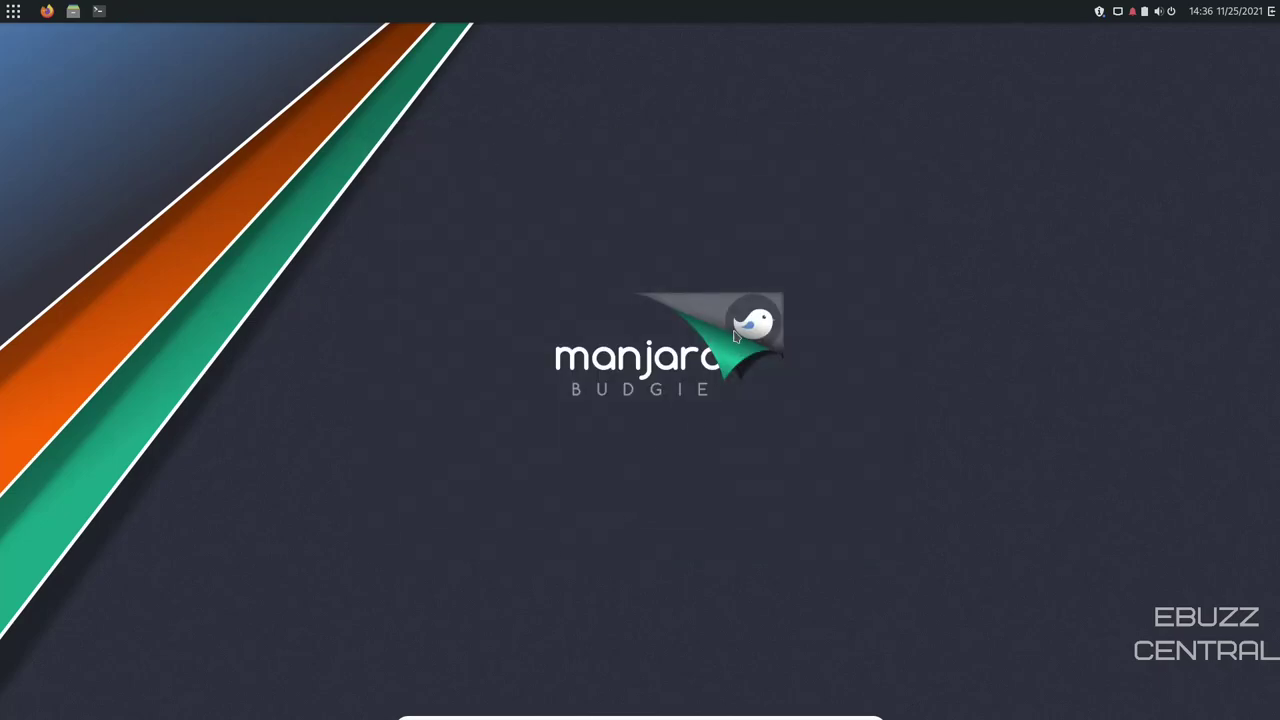
right_click(799, 167)
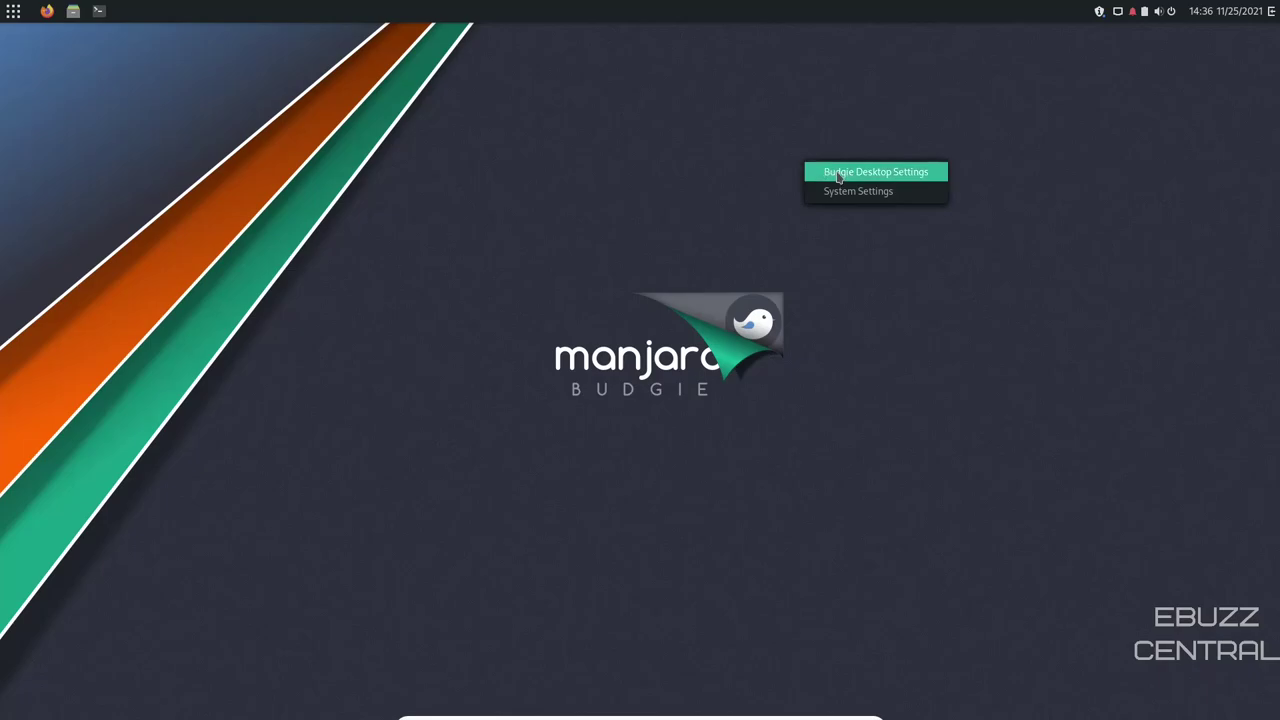
click(837, 173)
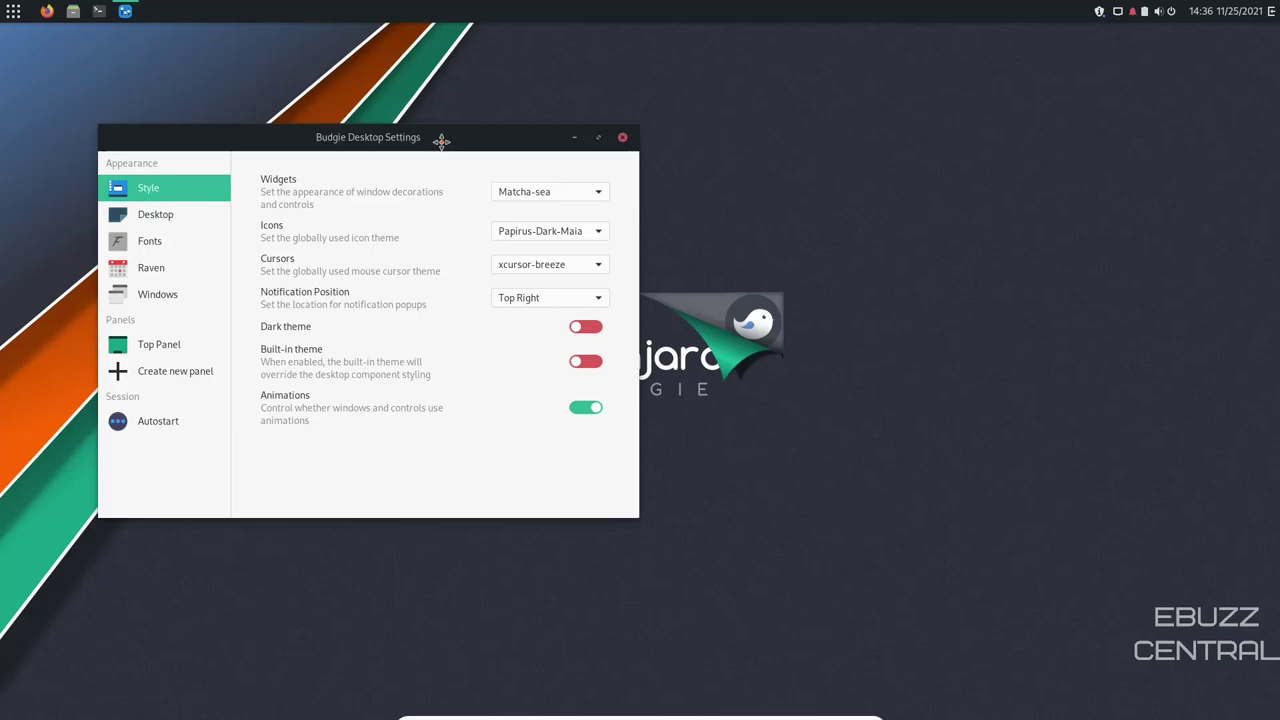
drag(441, 140, 634, 152)
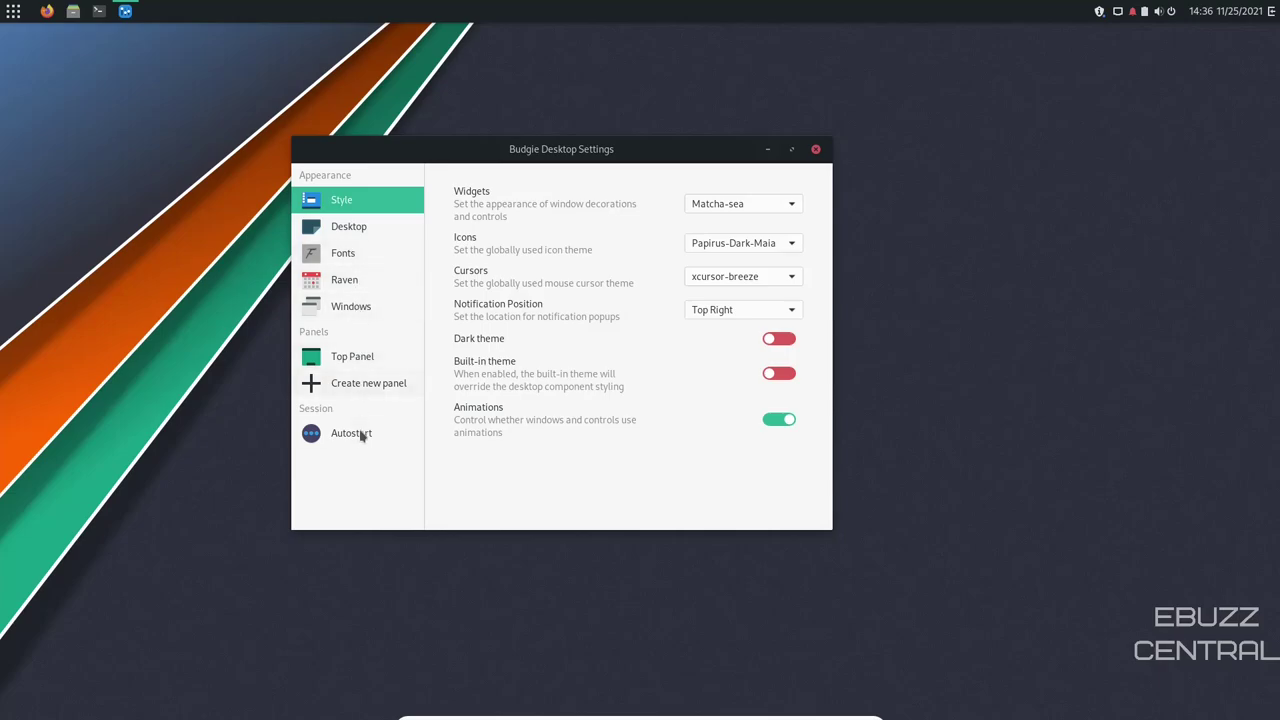
Step: Enable desktop icons in the Desktop settings and disable the Trash shortcut
click(365, 227)
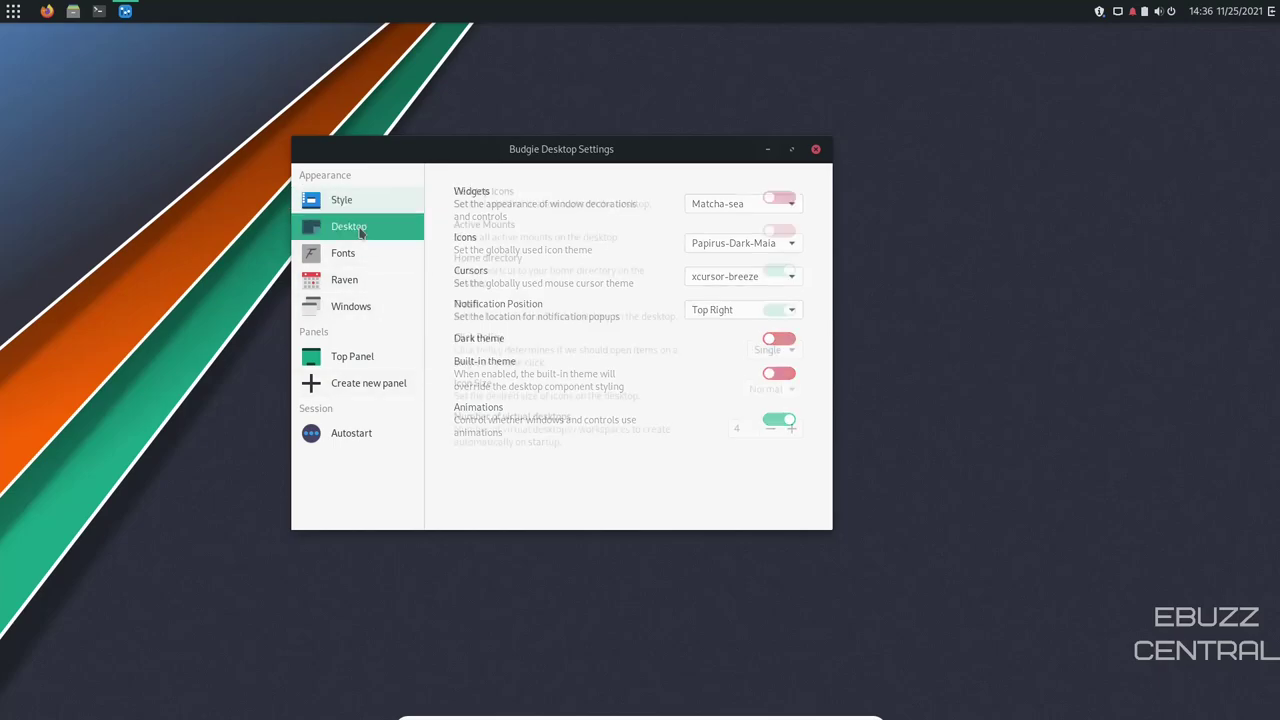
click(793, 201)
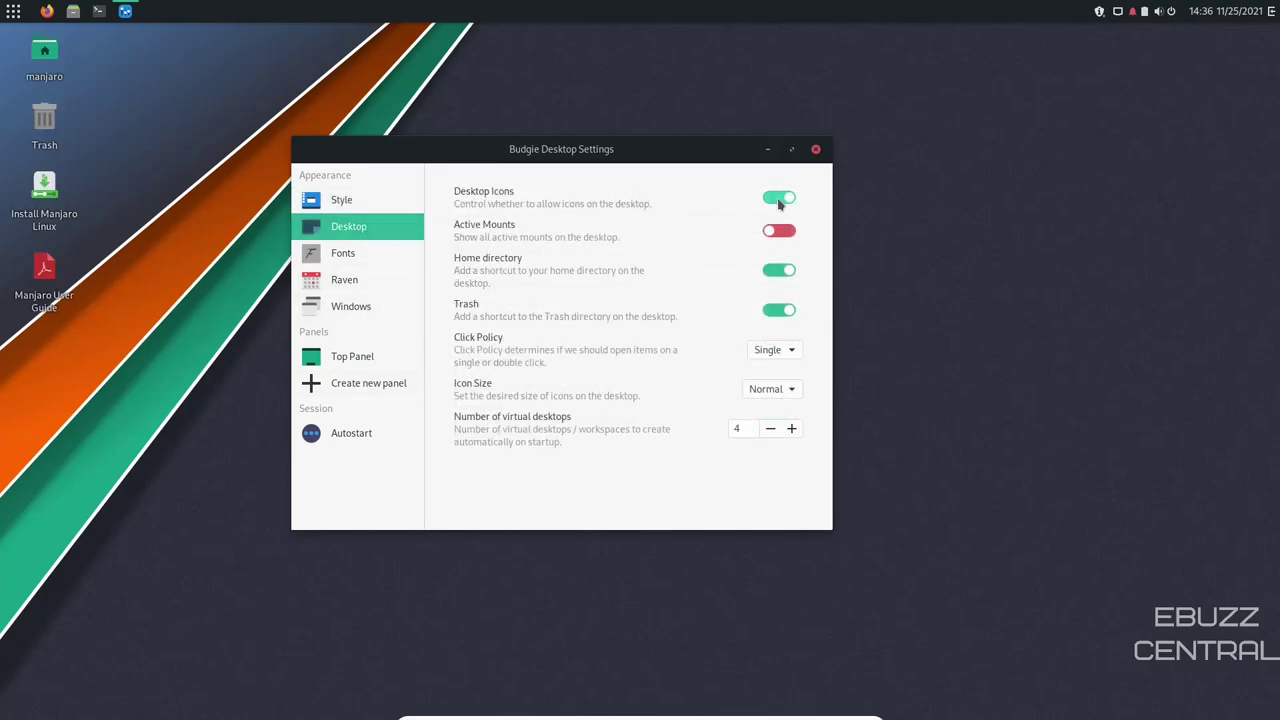
click(774, 199)
click(774, 199)
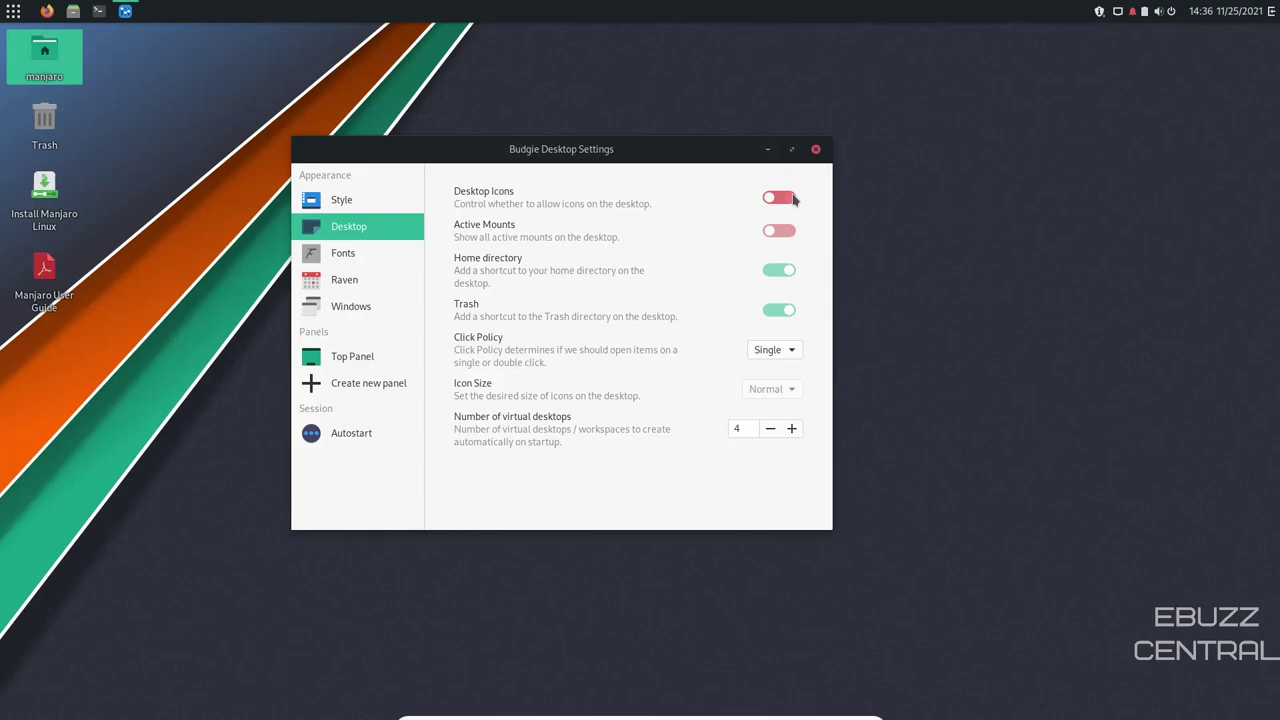
click(774, 199)
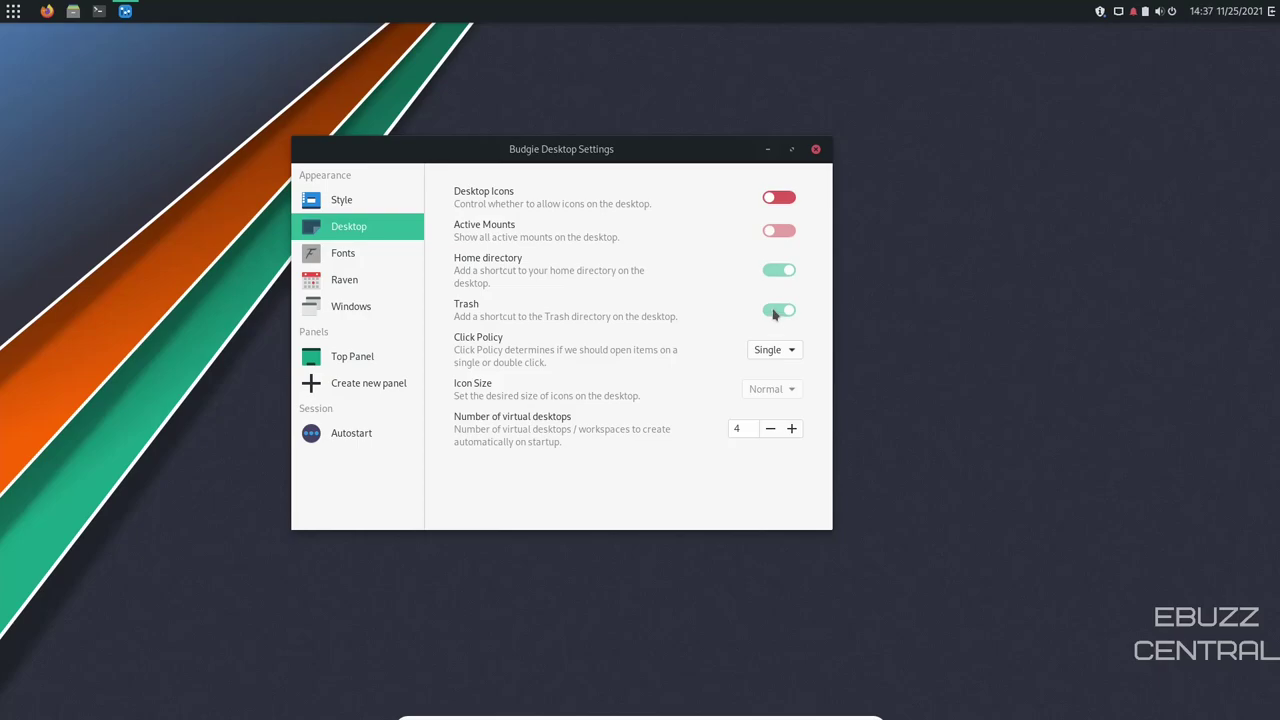
click(783, 199)
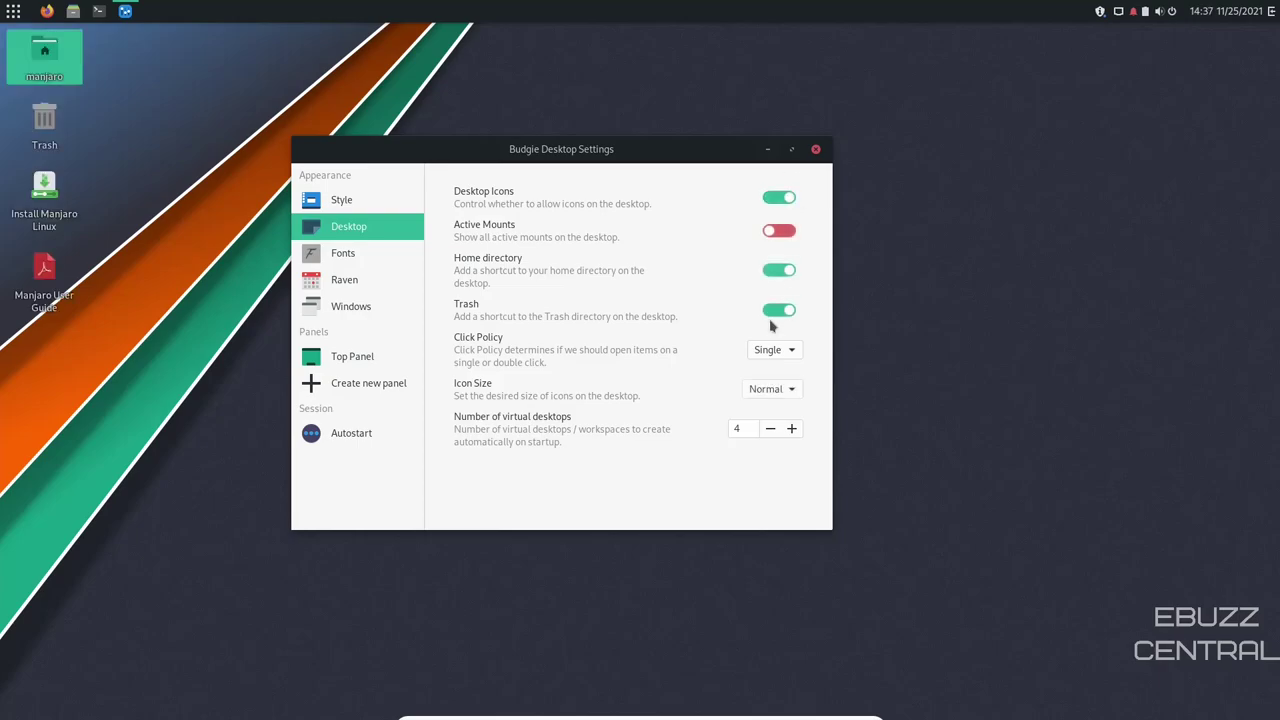
click(775, 313)
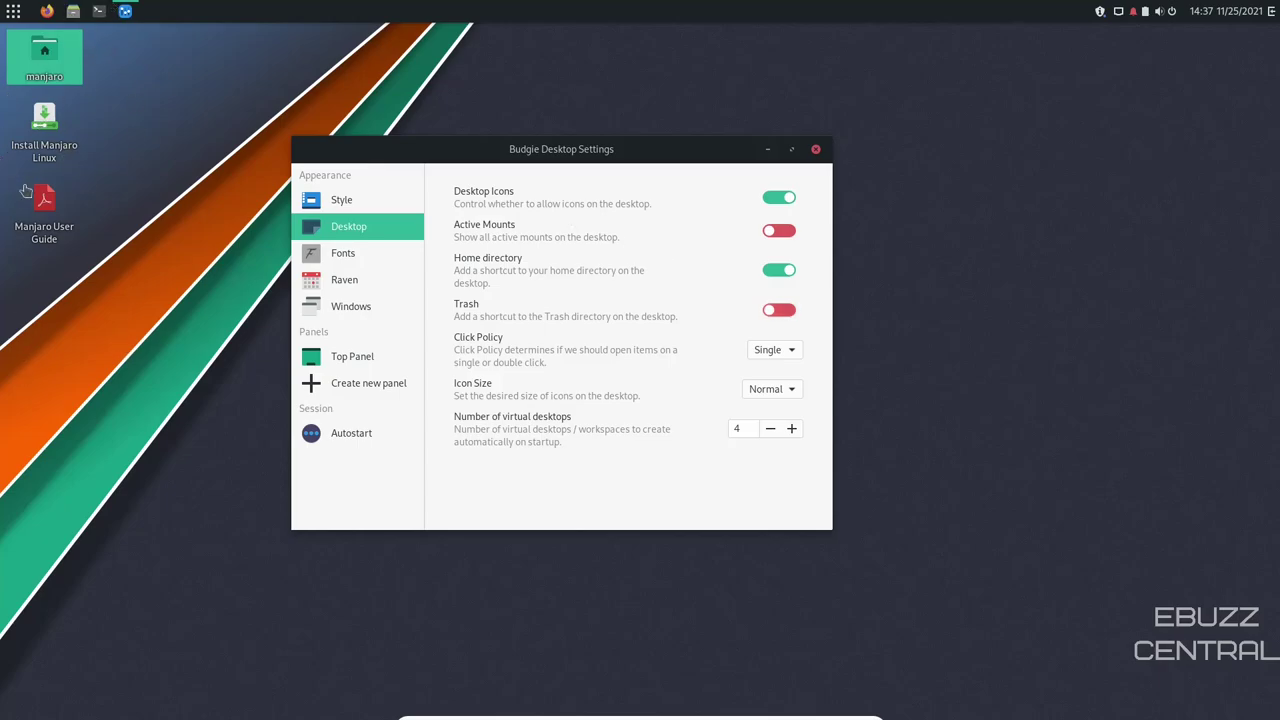
Step: Look through the Fonts, Raven and Windows settings, and close Budgie Desktop Settings
click(358, 258)
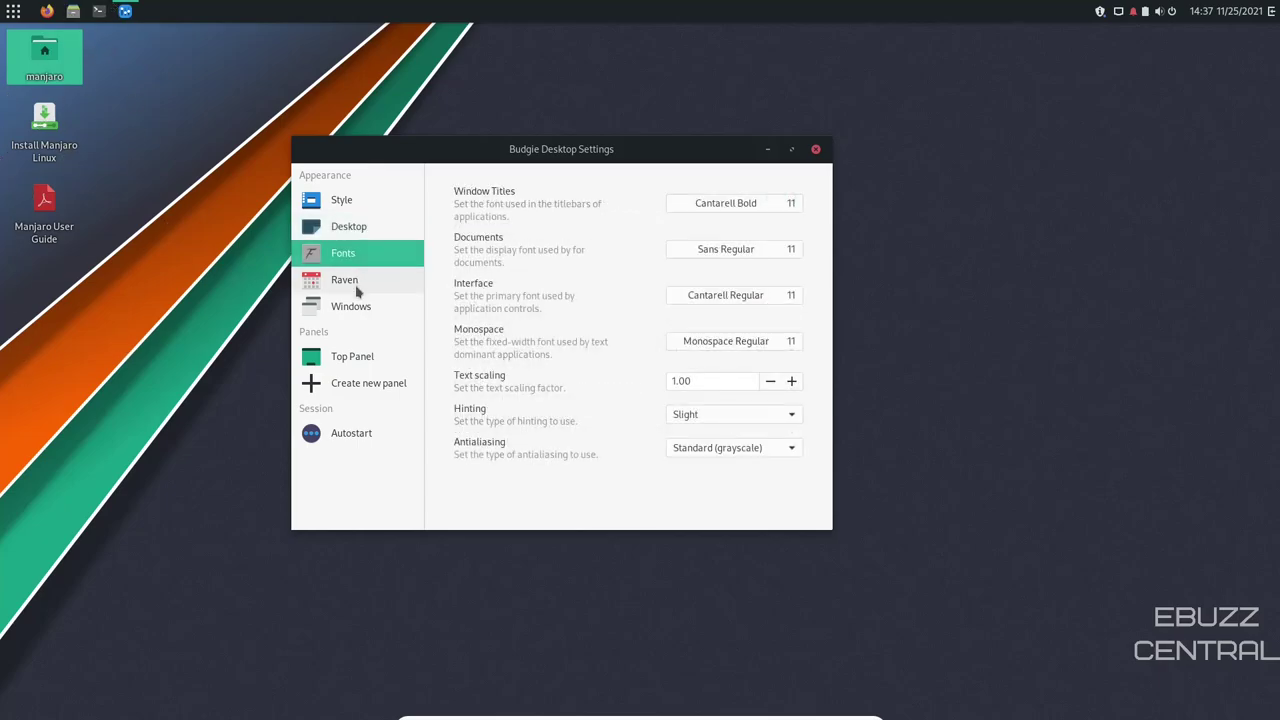
click(357, 284)
click(358, 308)
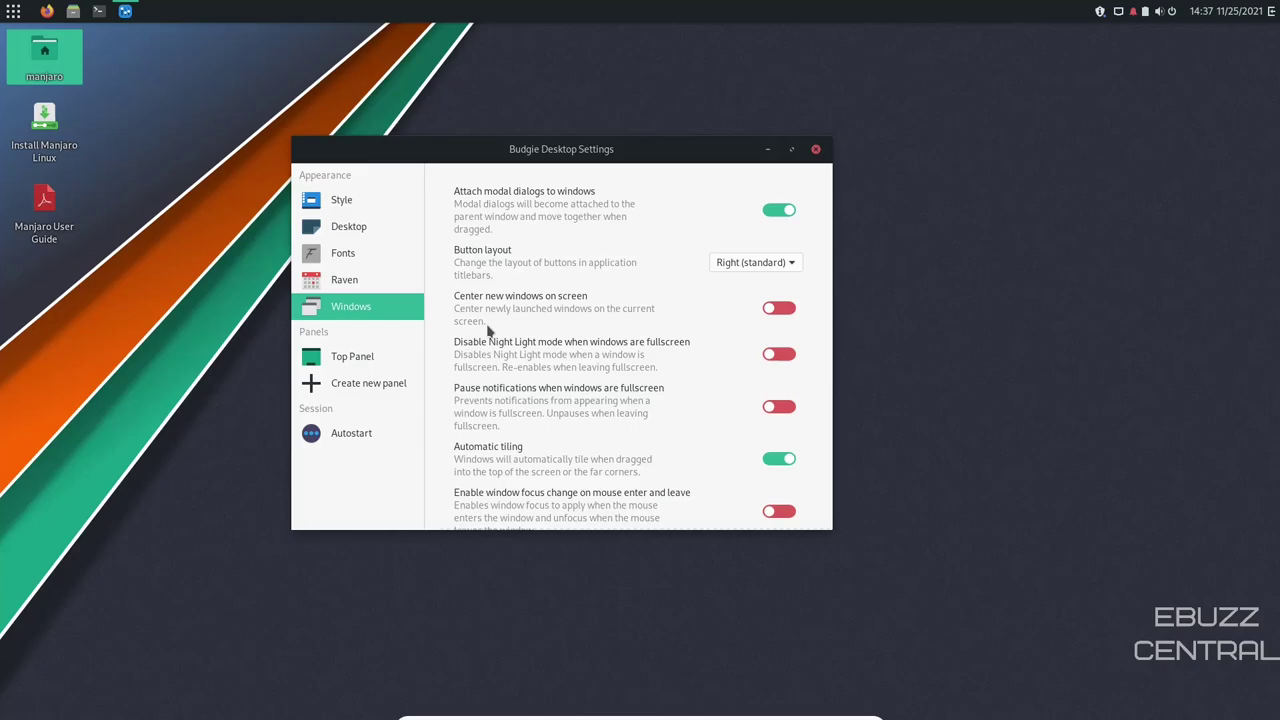
click(816, 150)
Step: Open System Settings from the desktop and view the Network and Bluetooth pages
right_click(817, 155)
click(871, 180)
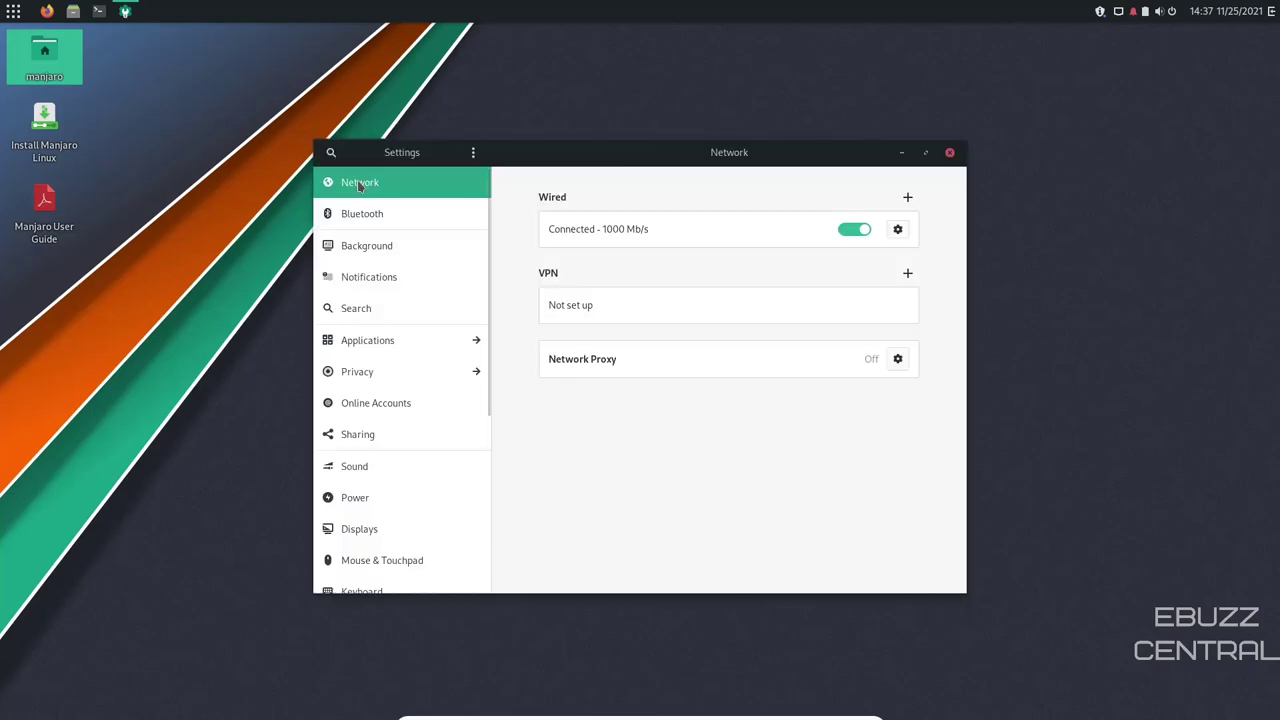
click(366, 212)
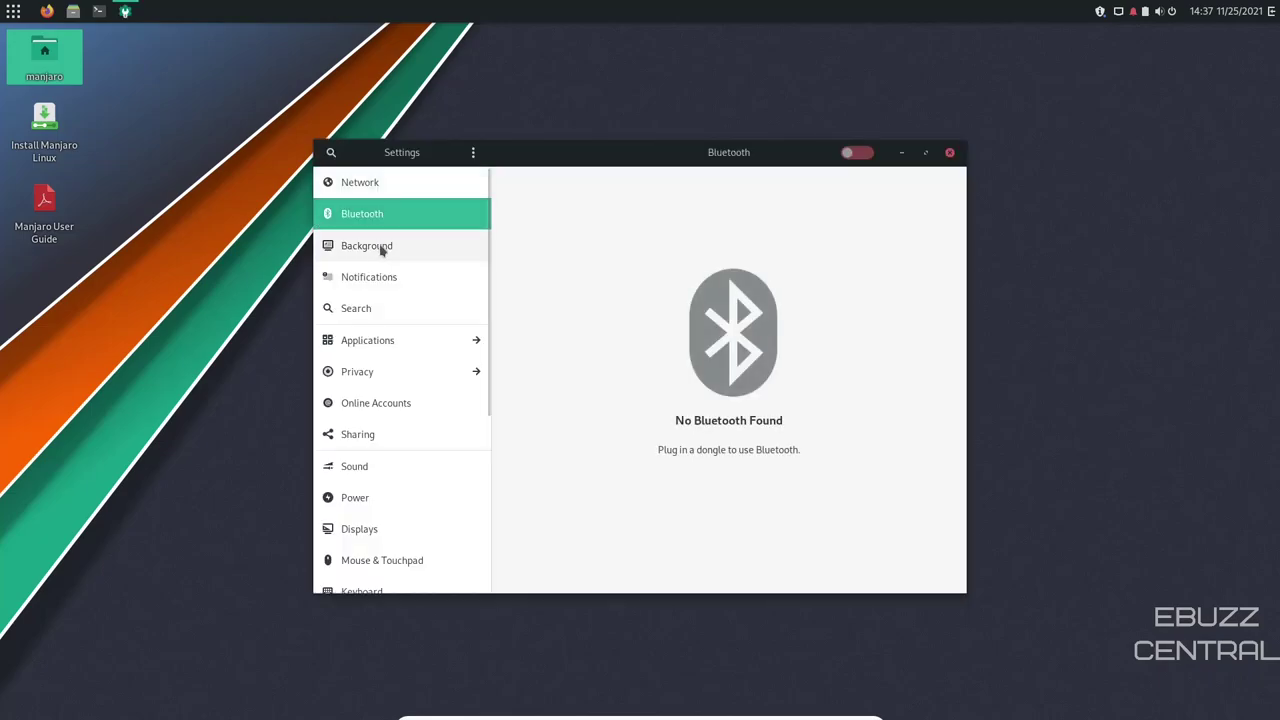
Step: Try the palm-tree beach picture as the desktop background, and restore the striped Manjaro Budgie wallpaper
click(380, 247)
scroll(724, 408, down, 5)
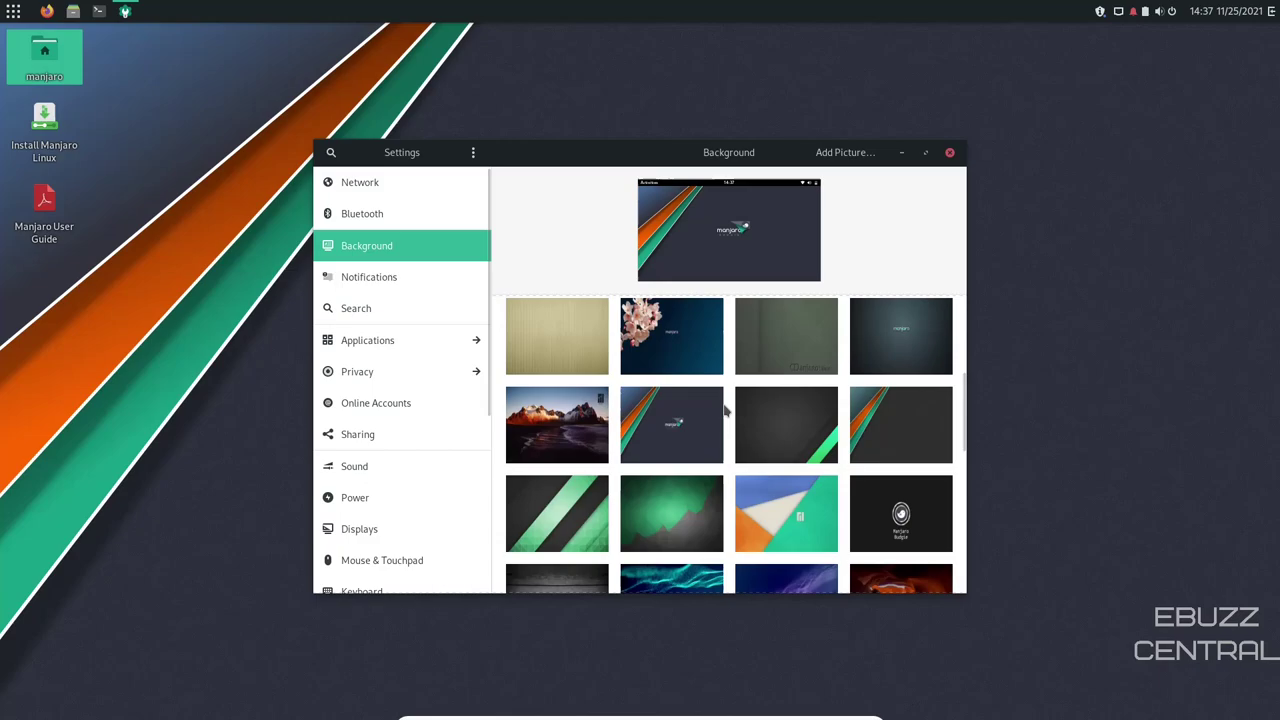
scroll(726, 410, down, 3)
scroll(725, 412, down, 8)
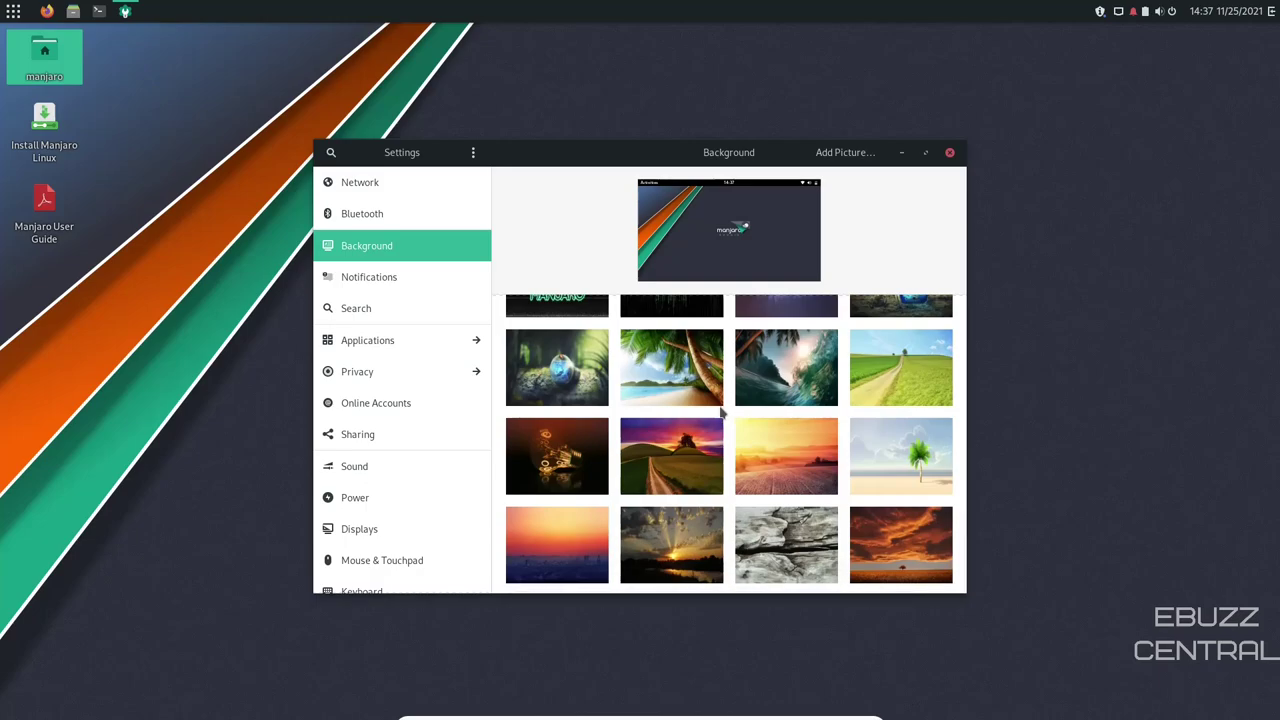
scroll(722, 415, up, 3)
scroll(720, 410, up, 6)
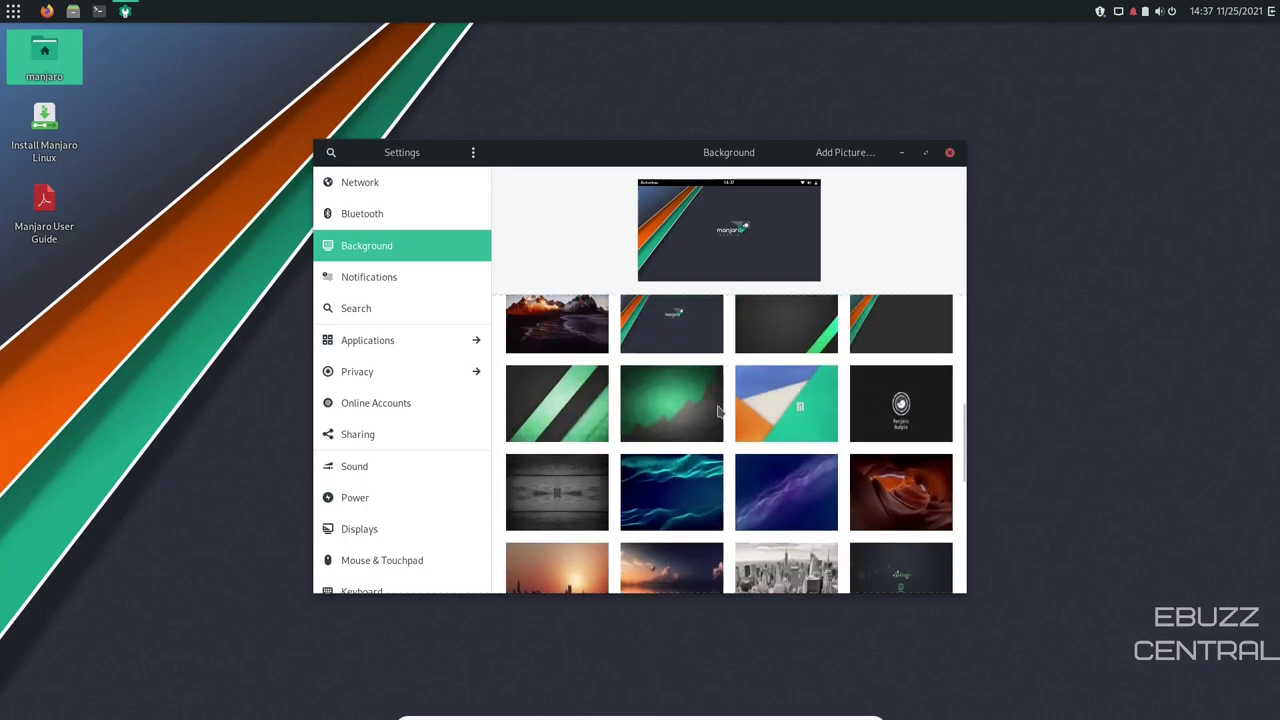
scroll(714, 408, down, 8)
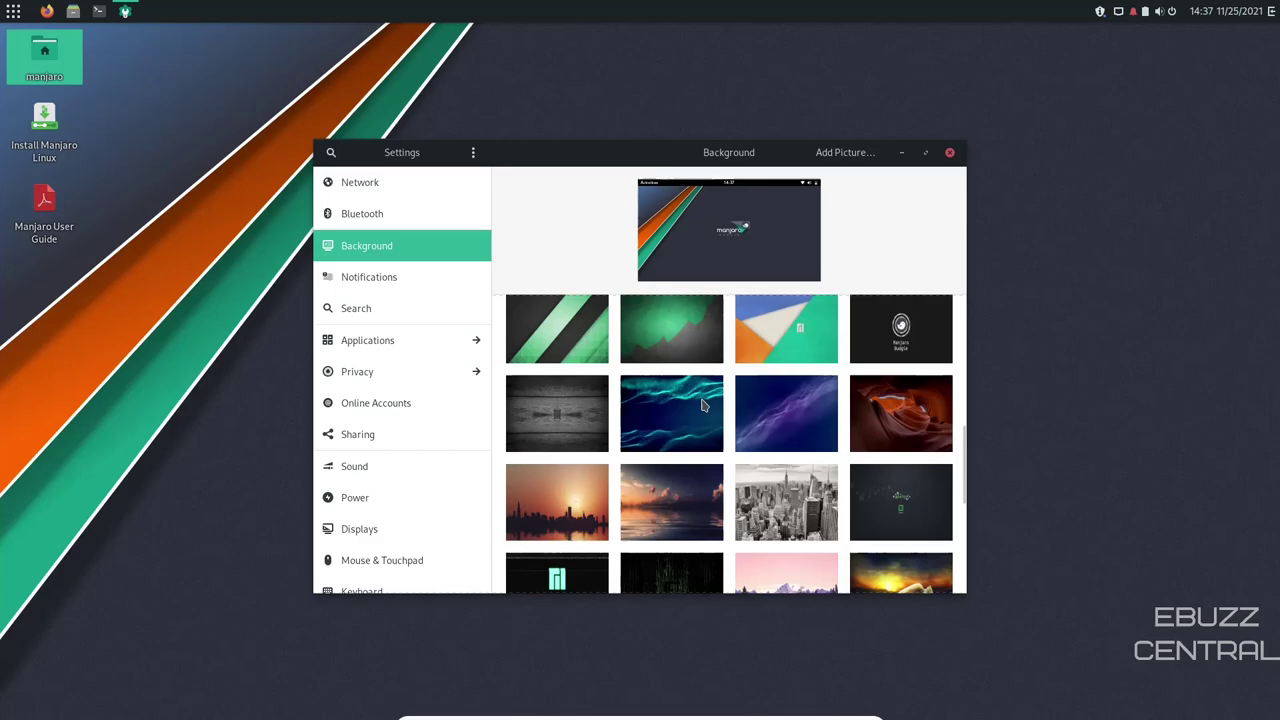
click(669, 428)
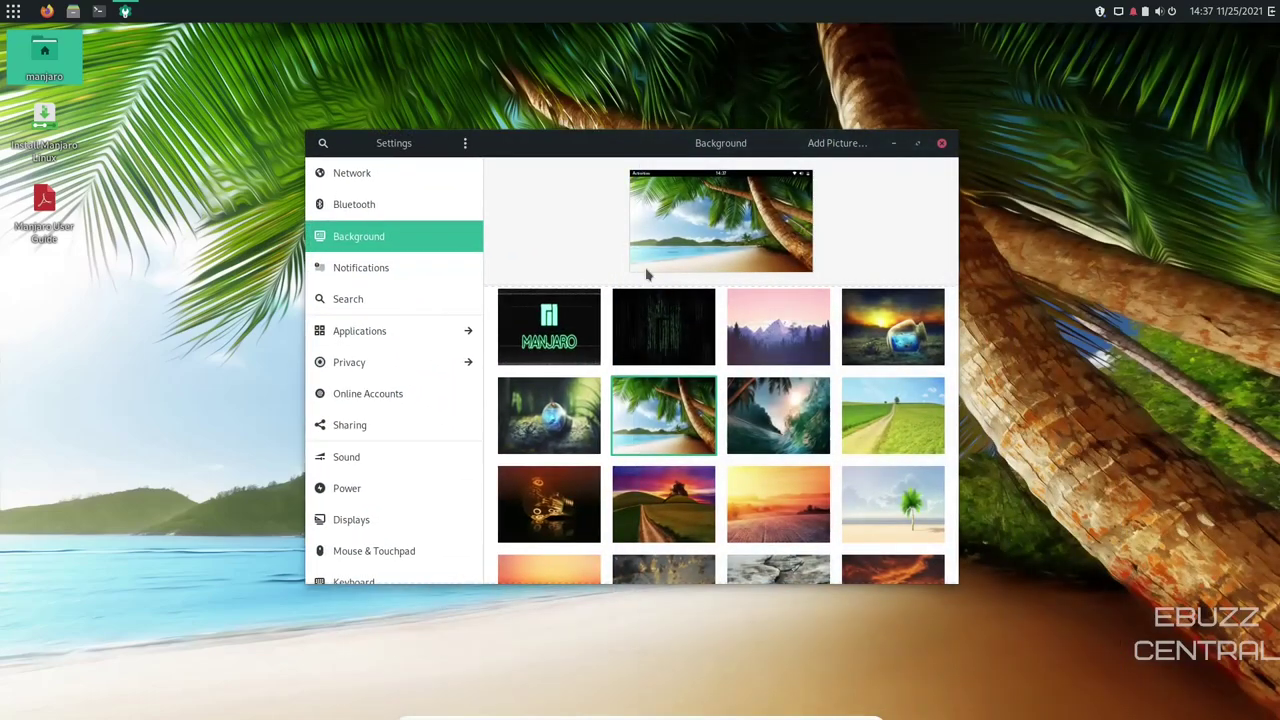
scroll(704, 375, up, 10)
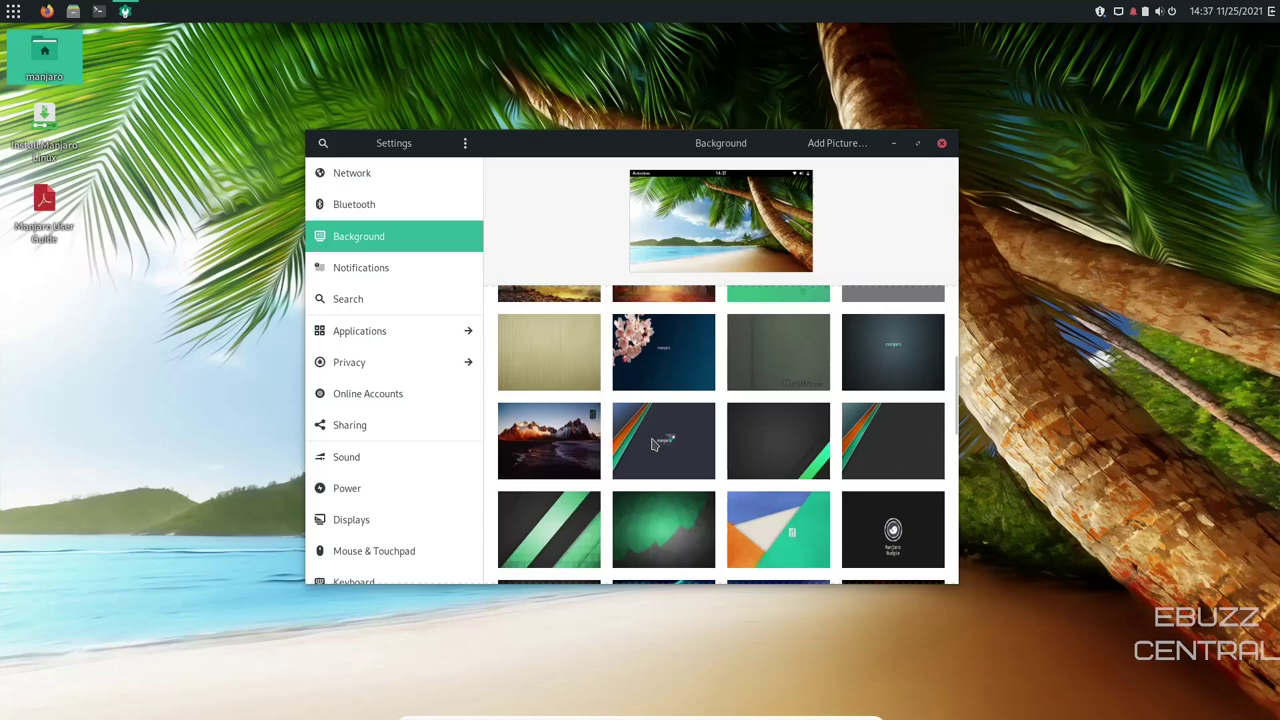
click(652, 444)
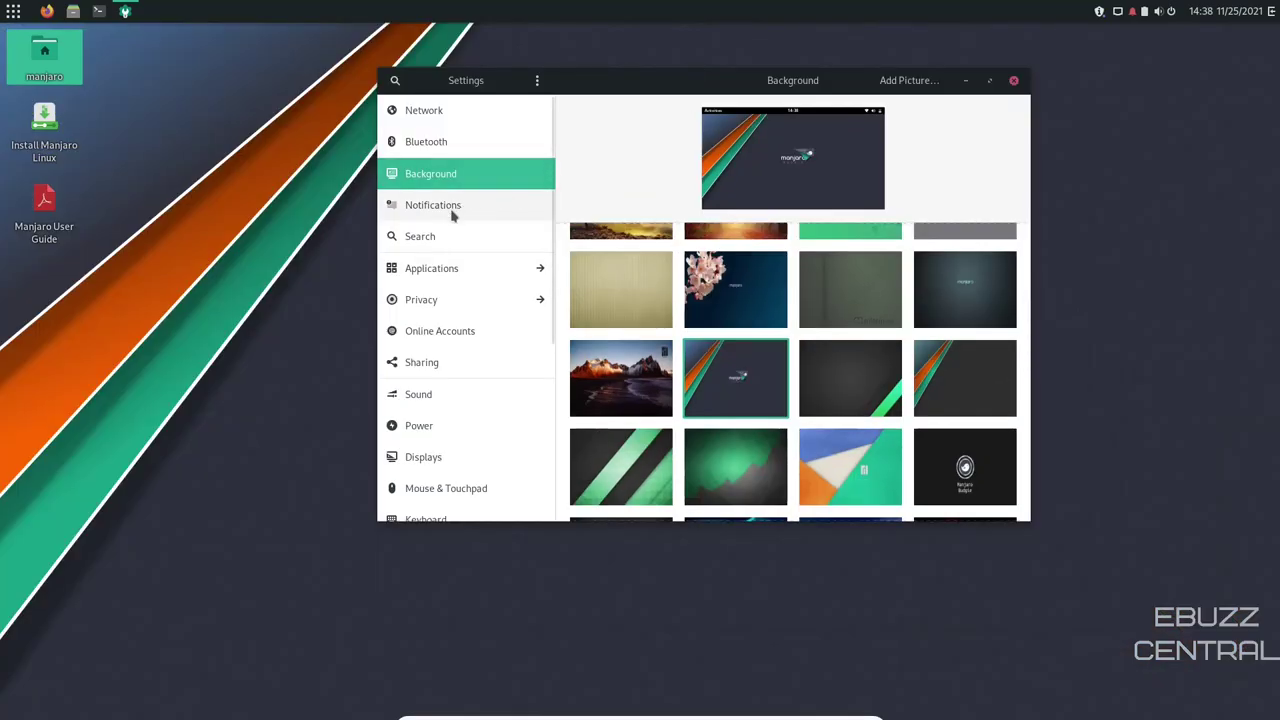
Step: Open the notification settings for Add/Remove Software and switch its notifications off and back on
click(453, 207)
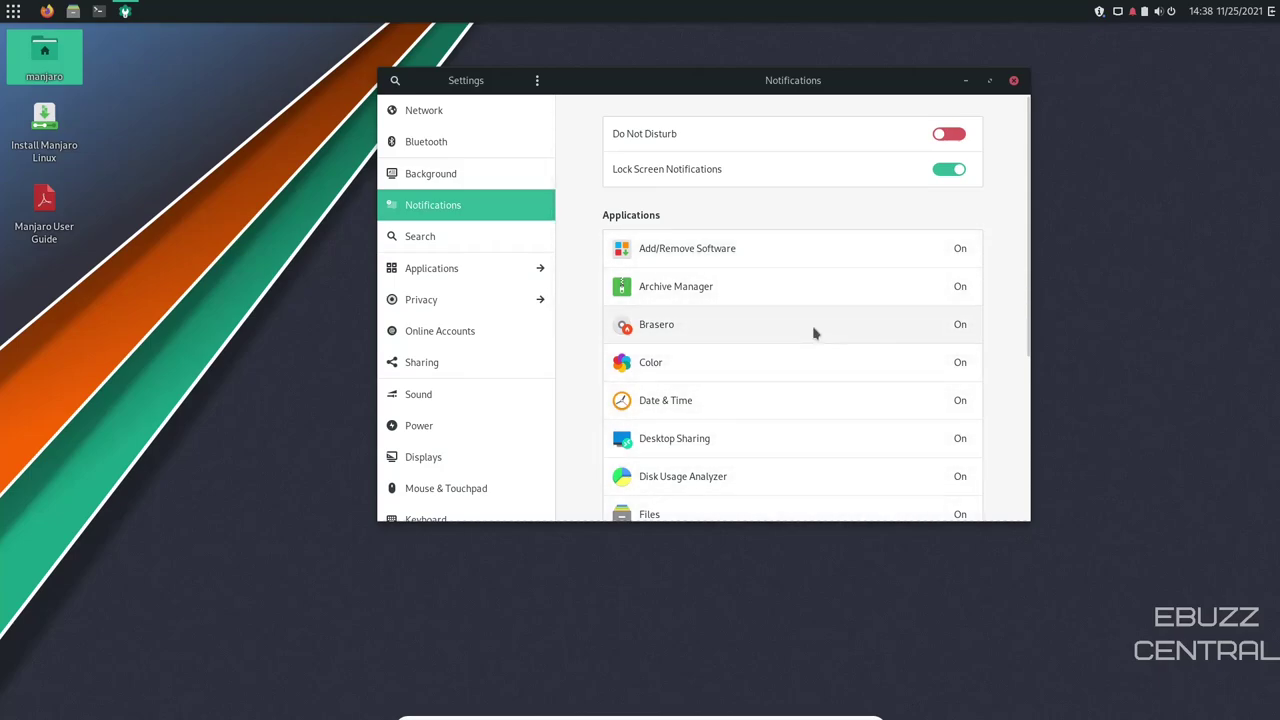
click(854, 253)
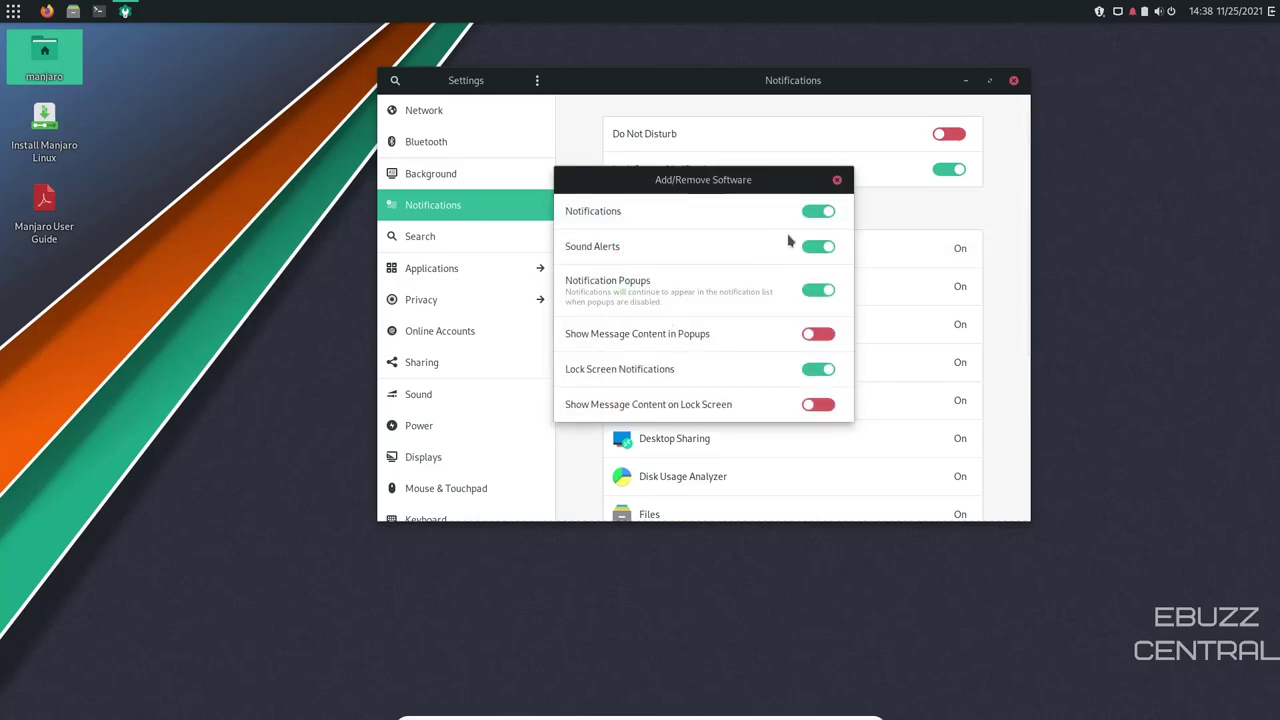
click(815, 213)
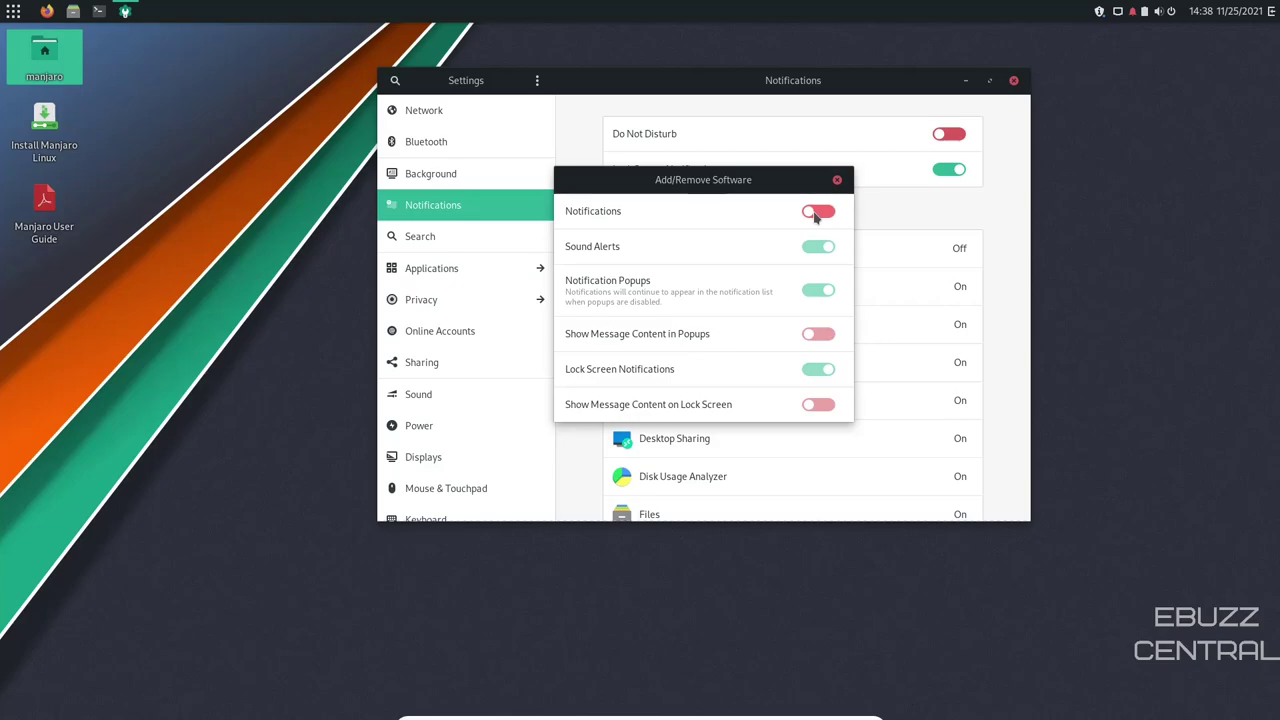
click(818, 216)
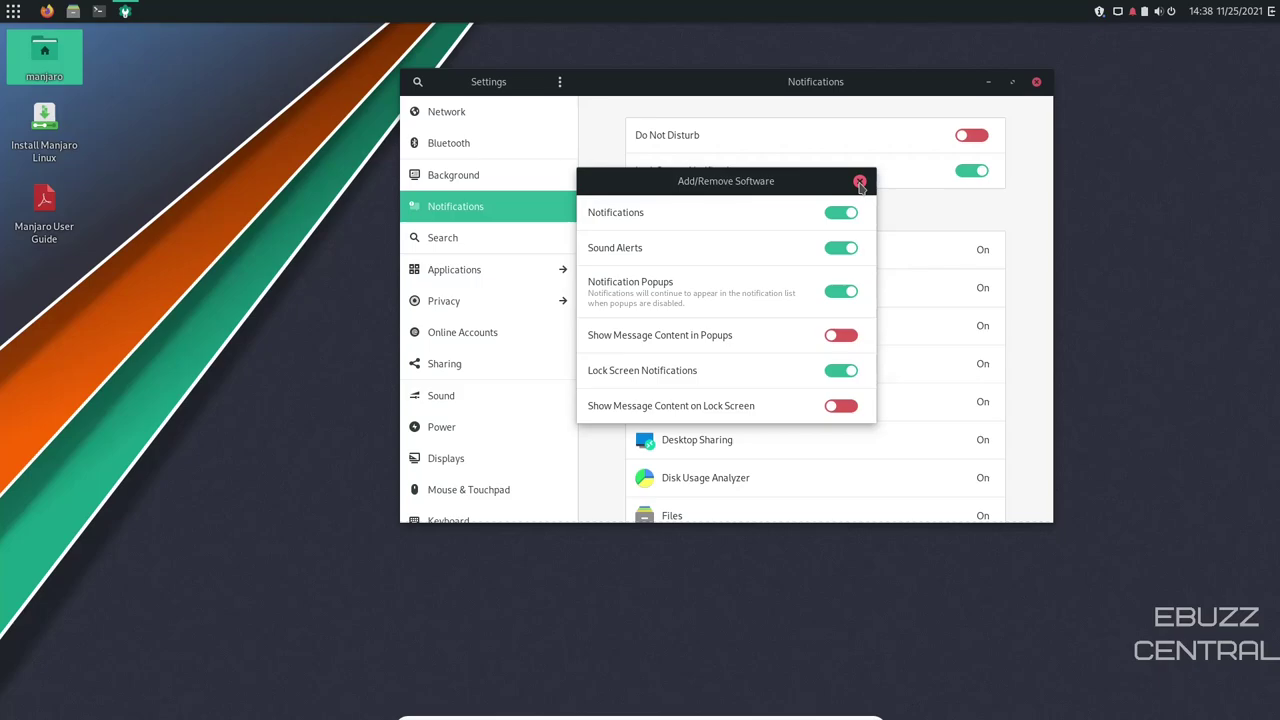
Step: Close the Add/Remove Software notification options and look through the list of applications with notification settings
click(859, 181)
scroll(900, 405, down, 4)
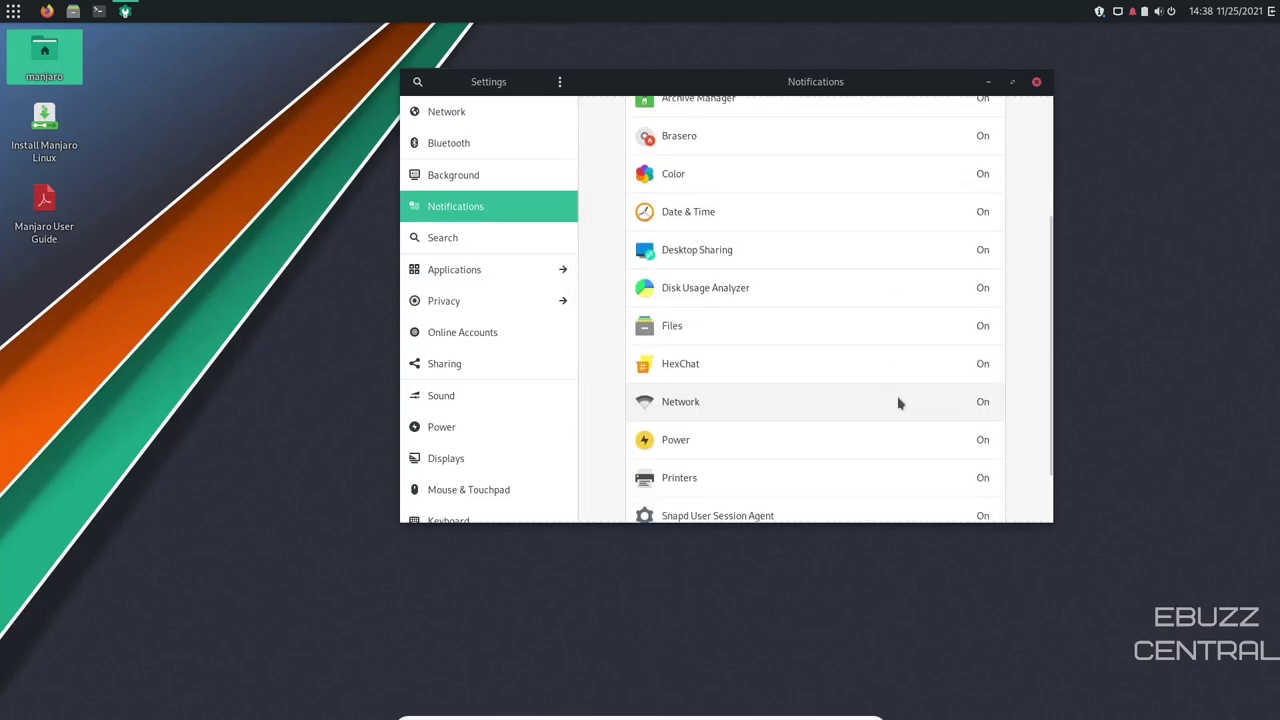
scroll(897, 400, down, 2)
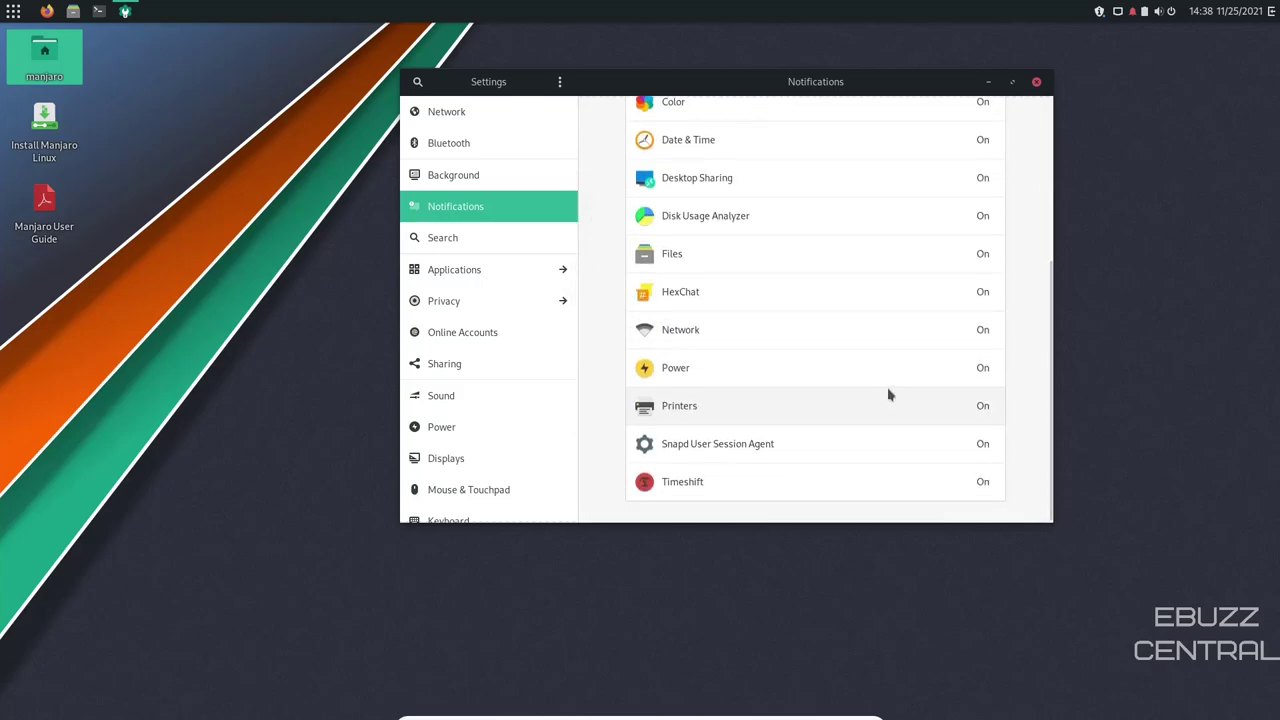
scroll(889, 395, up, 5)
Step: Open the Search settings and move Terminal up one place, above Lollypop, in the search results order
click(447, 246)
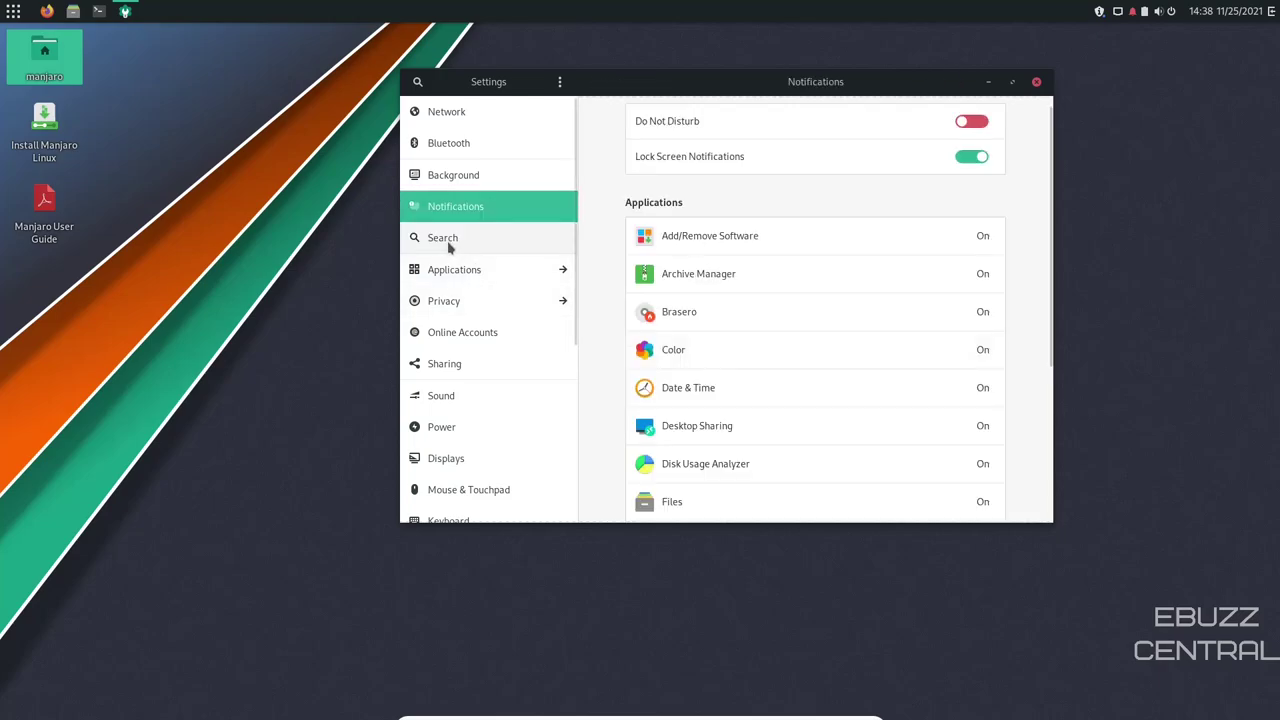
click(447, 246)
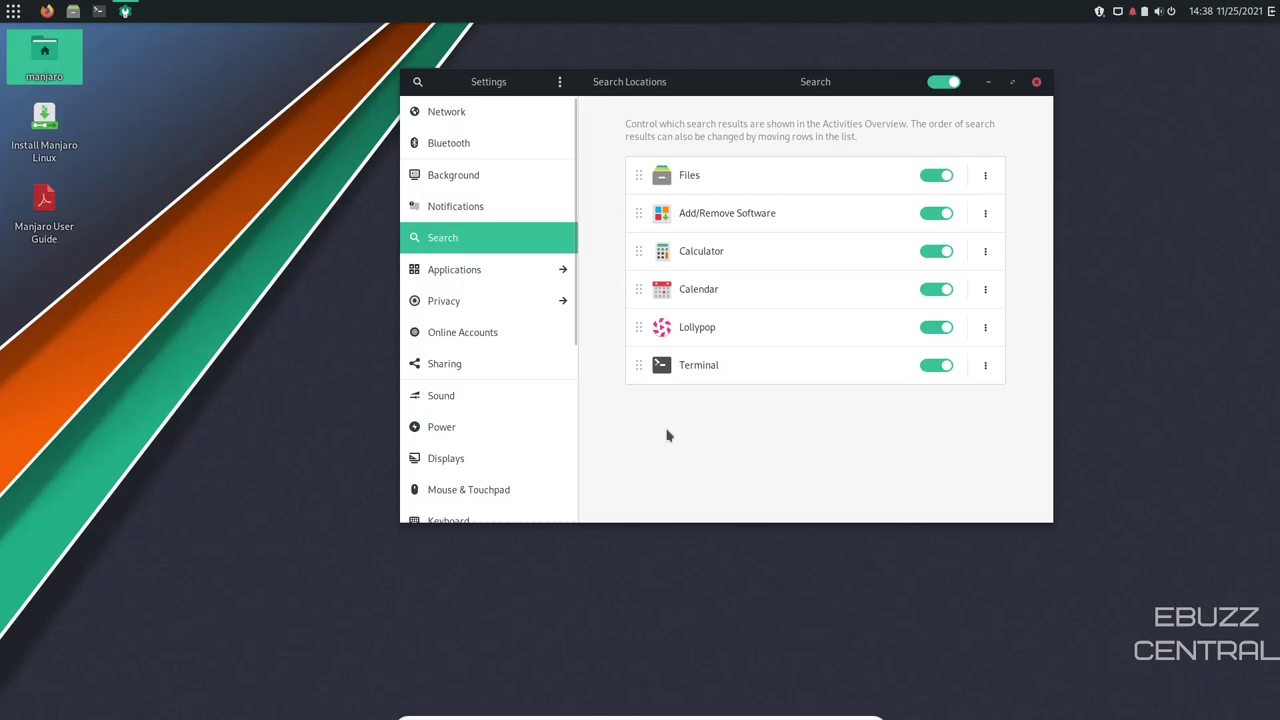
click(985, 367)
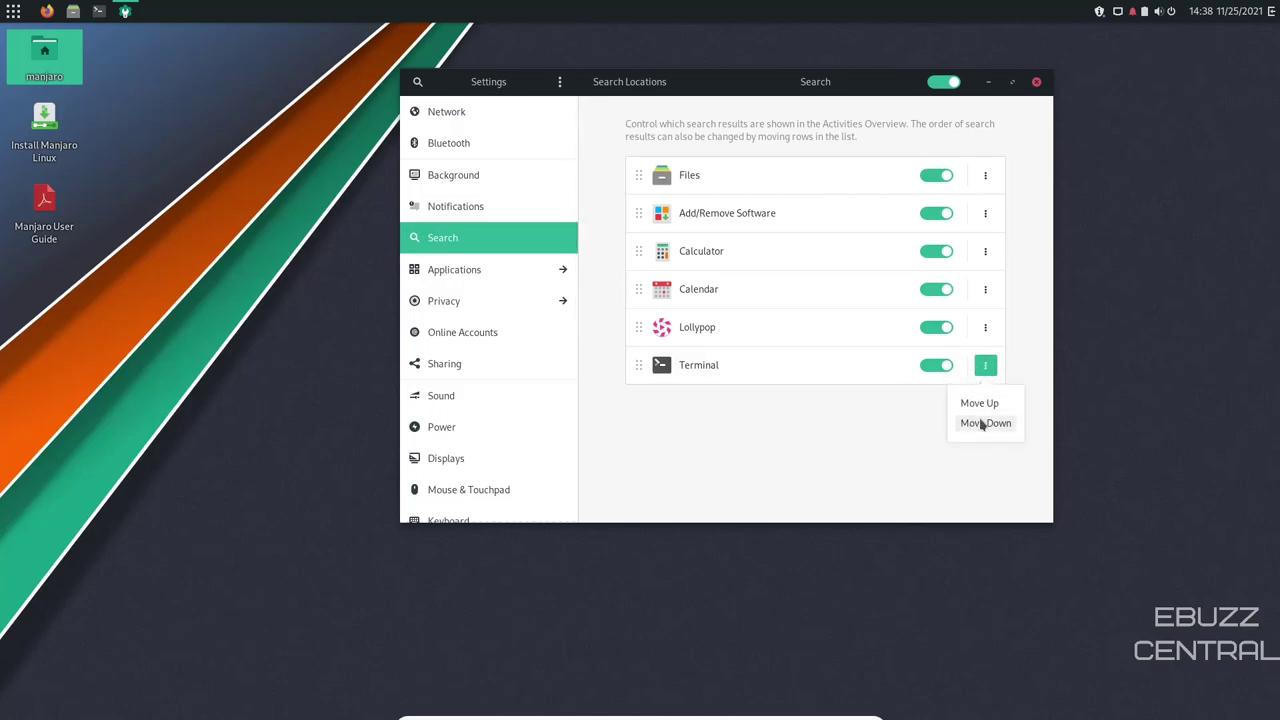
click(979, 407)
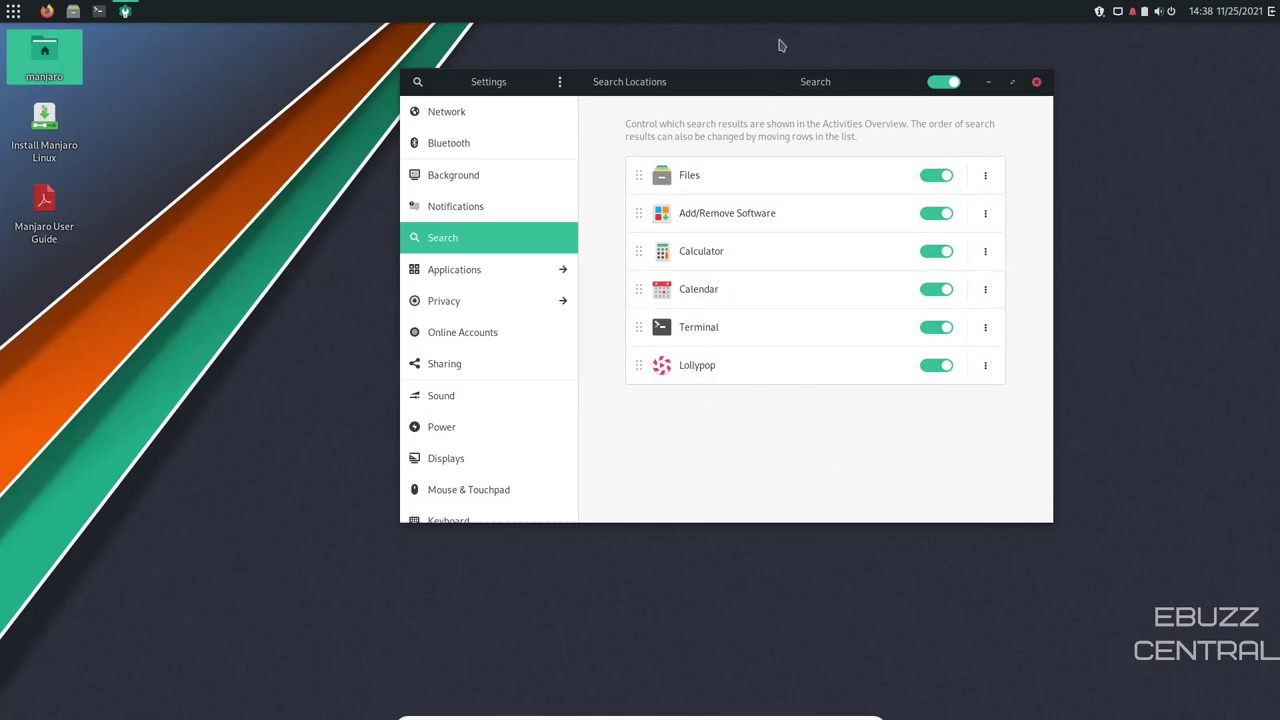
Step: Look through the Applications settings for Archive Manager, Avahi SSH Server Browser and Avahi VNC Server Browser, and return to the main settings list
click(459, 270)
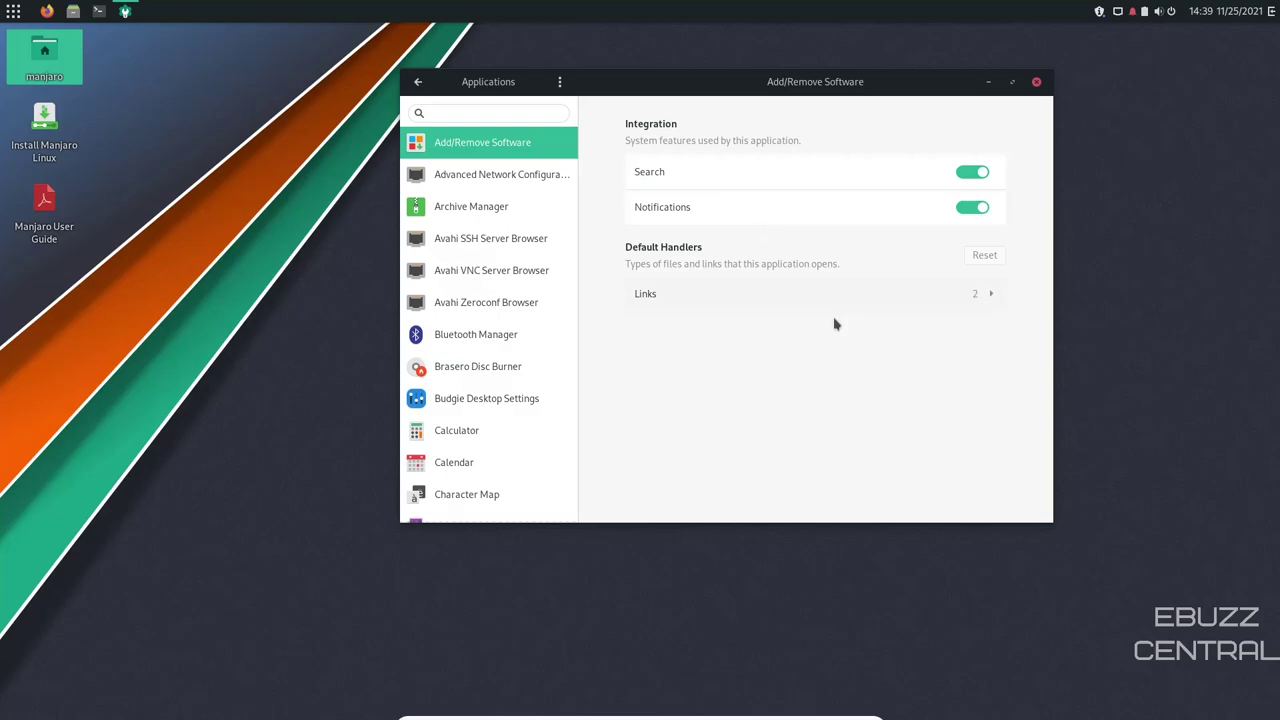
click(460, 207)
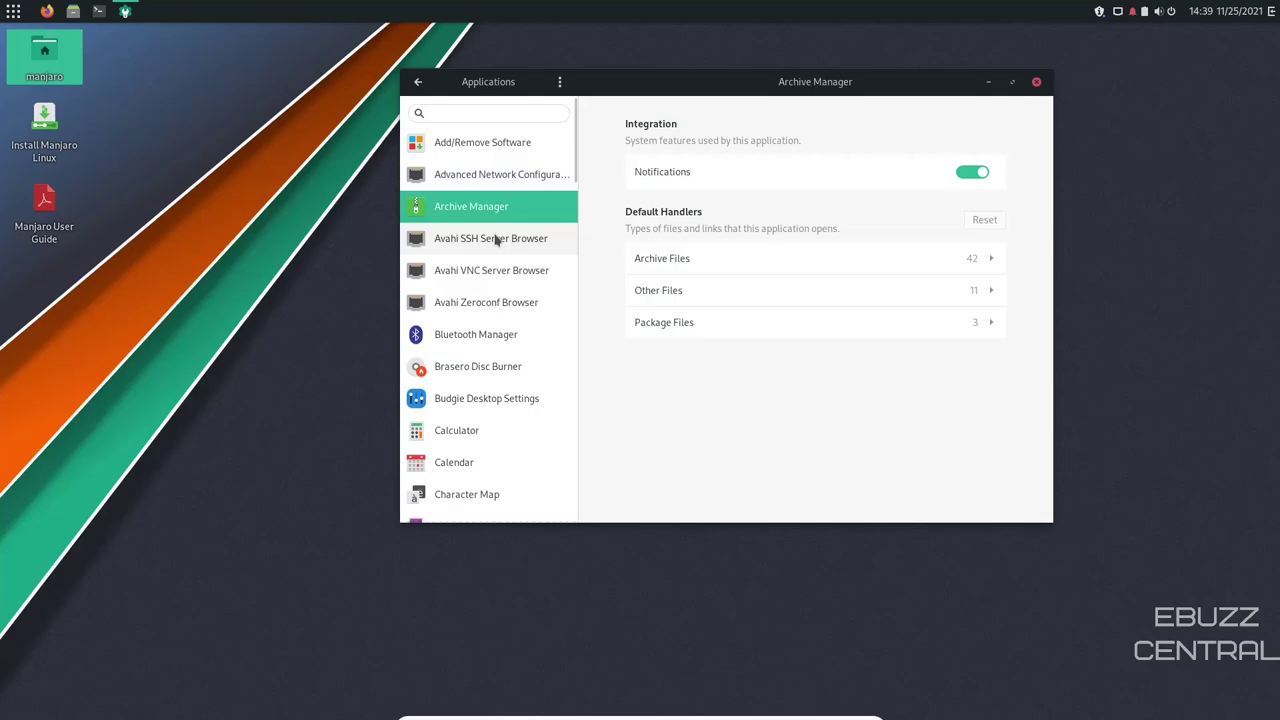
click(495, 239)
click(500, 278)
scroll(510, 355, down, 5)
scroll(513, 357, up, 3)
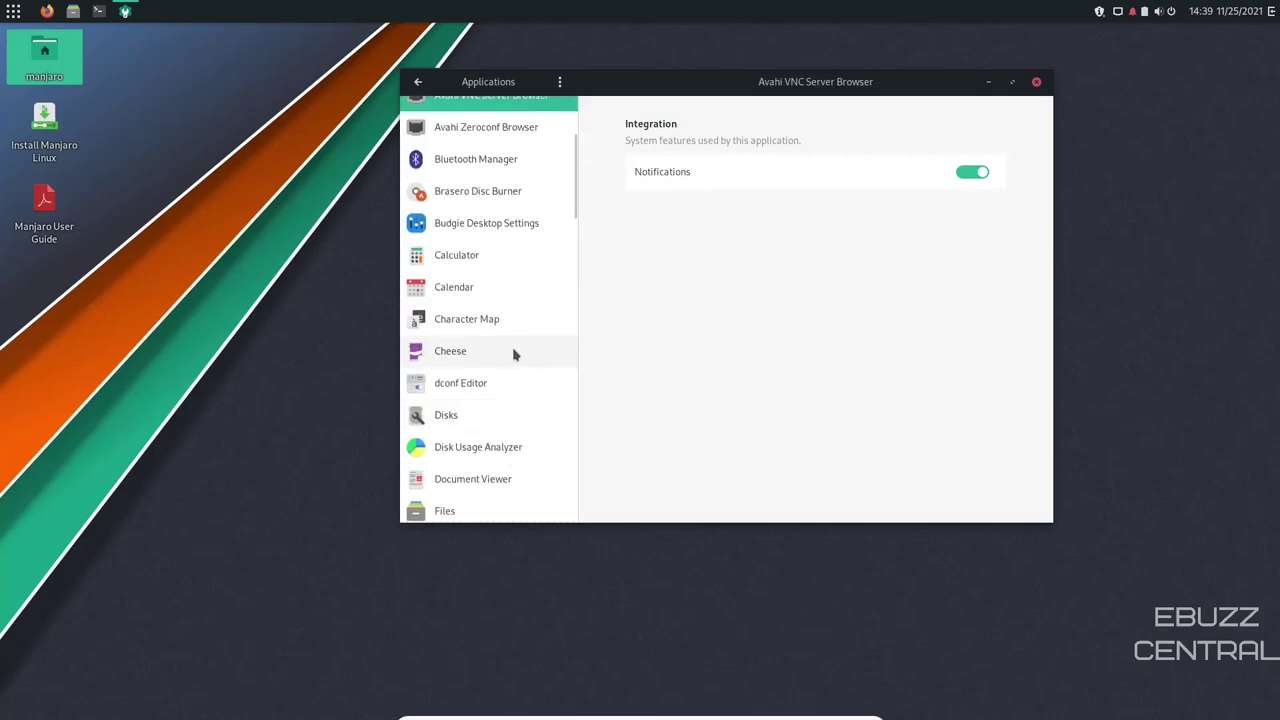
click(418, 82)
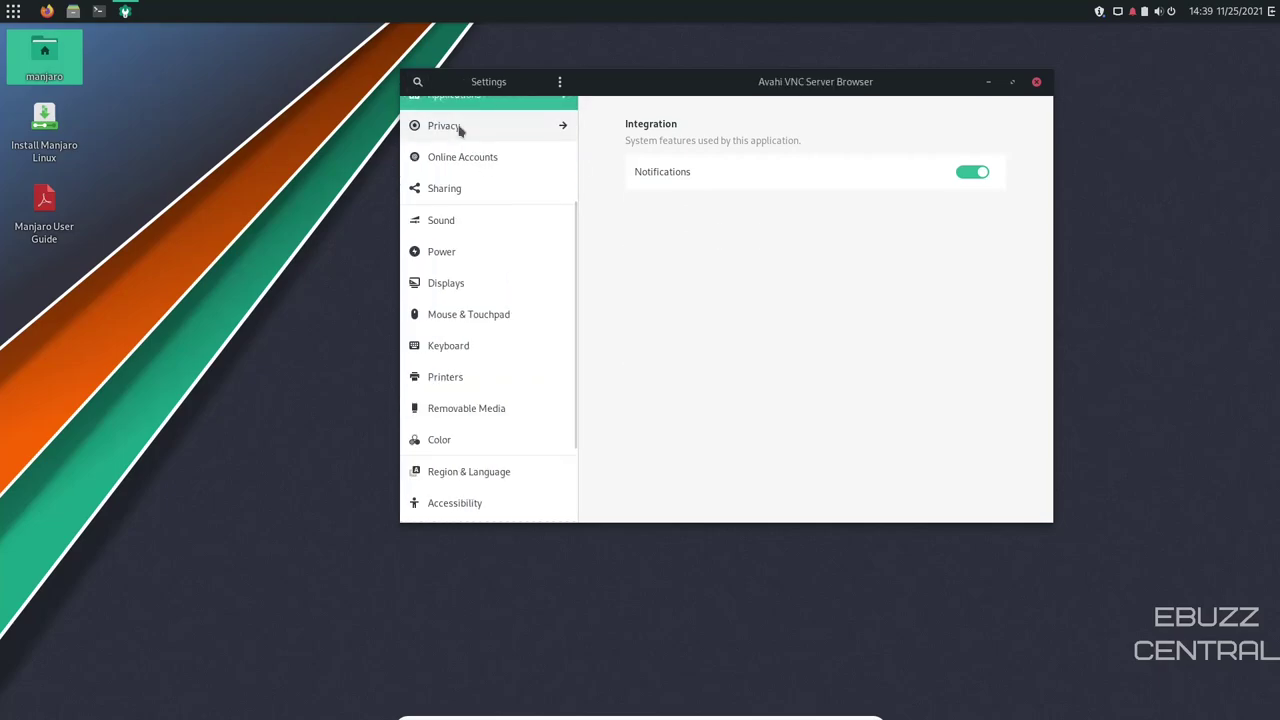
Step: Open the Privacy settings, switch Location Services on and back off, and return to the main settings list
click(460, 127)
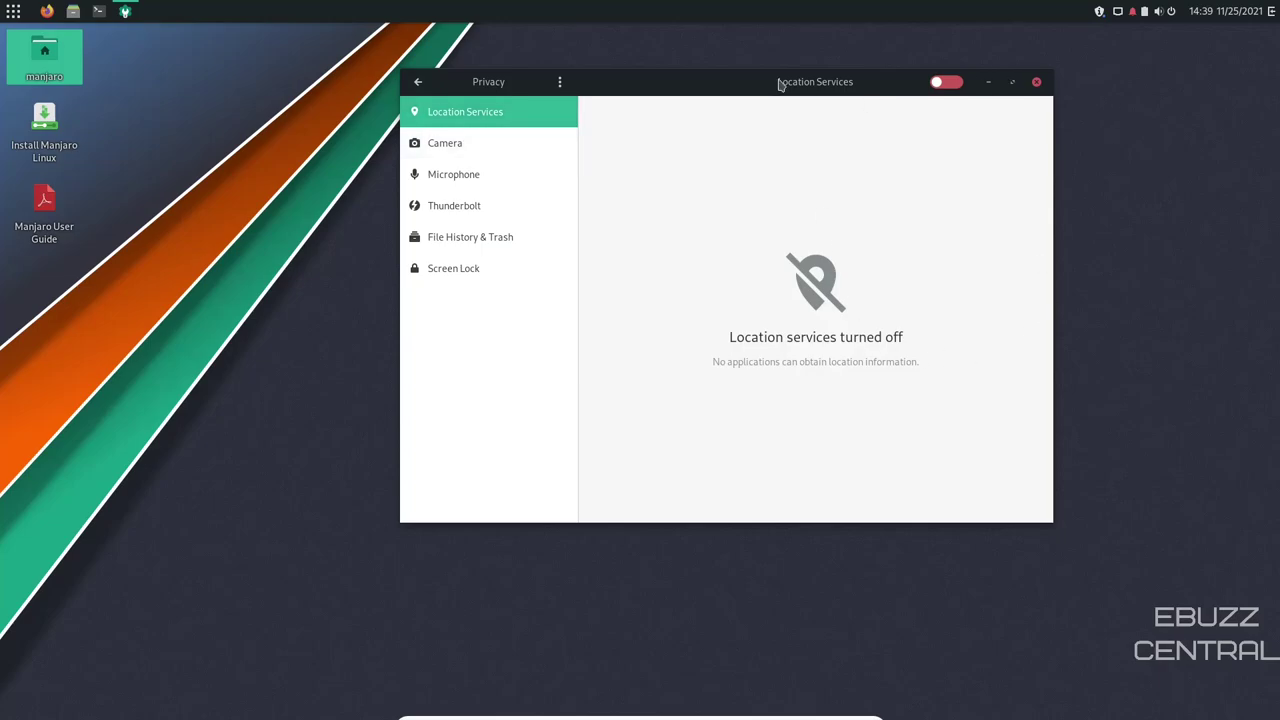
click(948, 80)
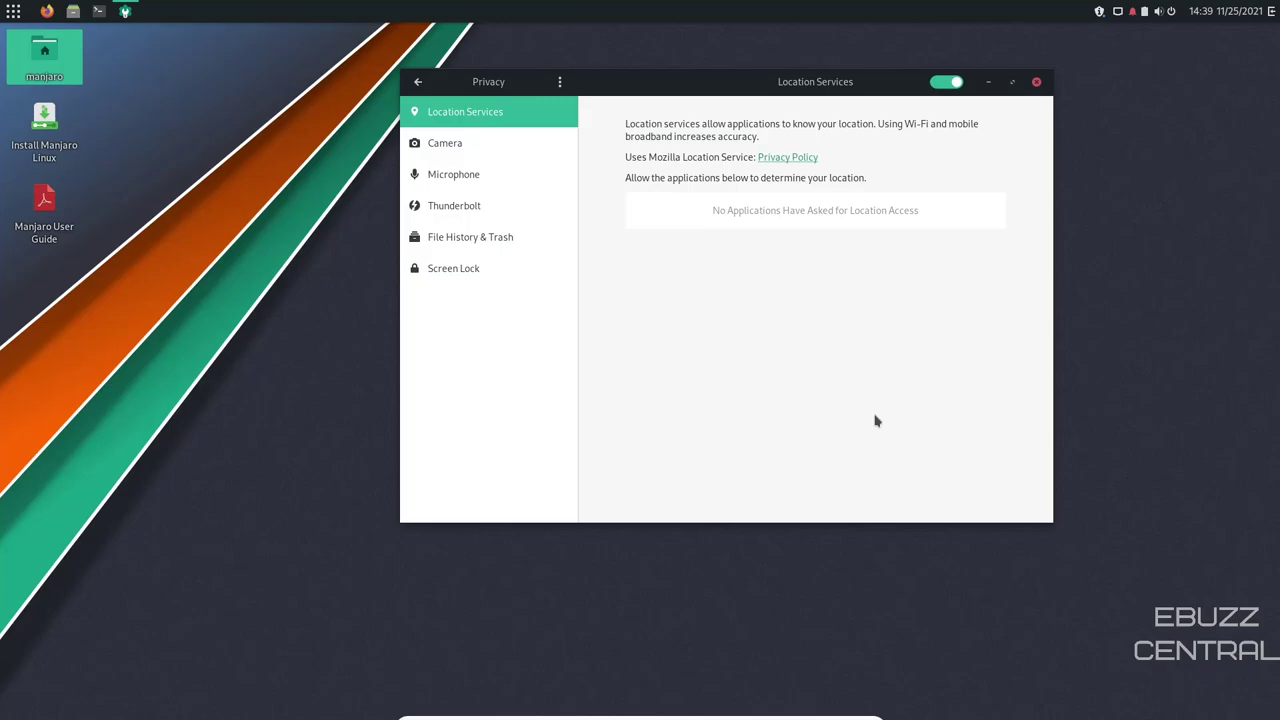
click(946, 83)
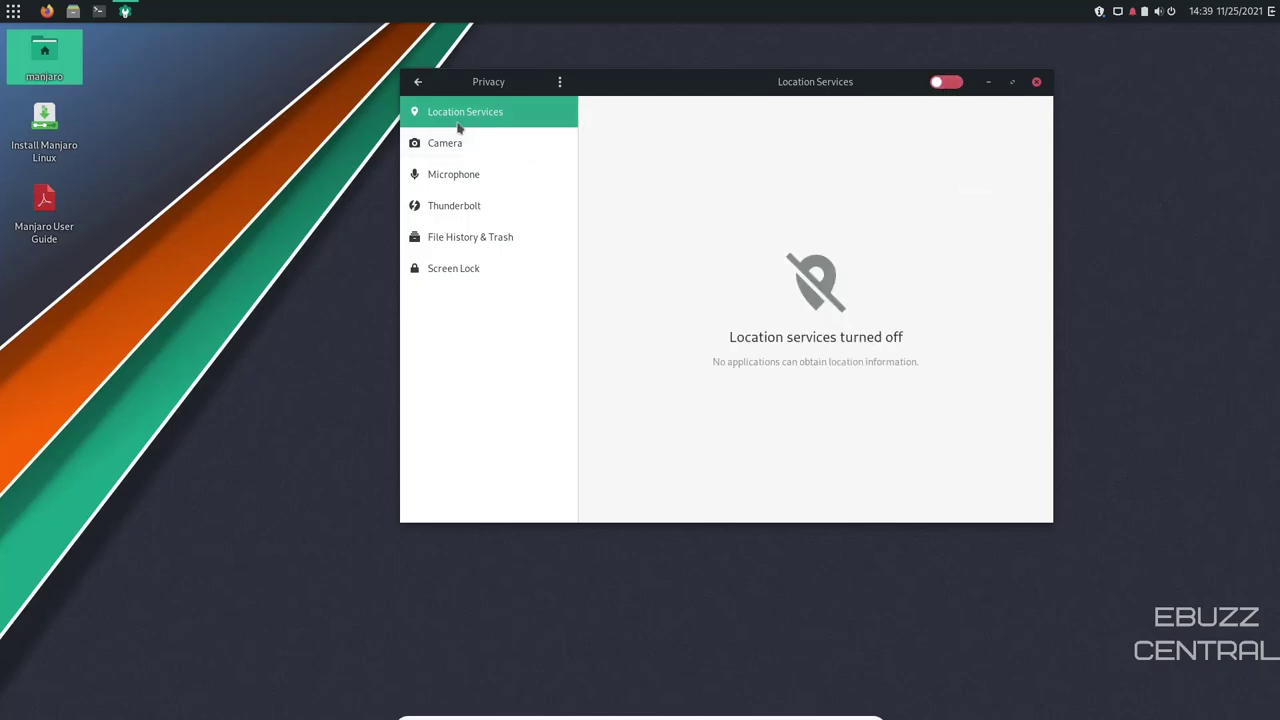
click(418, 82)
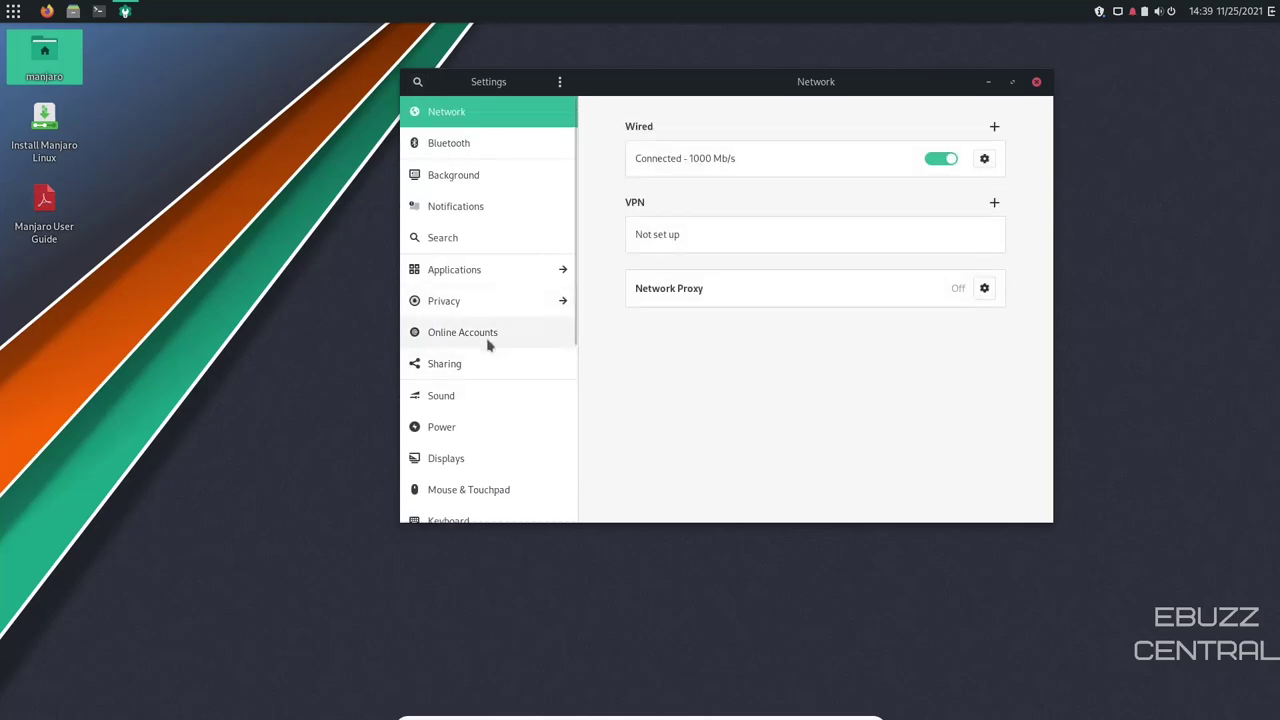
Step: Open Online Accounts and look through the account providers that can be added, from Google to Media Server
click(489, 341)
scroll(713, 167, down, 1)
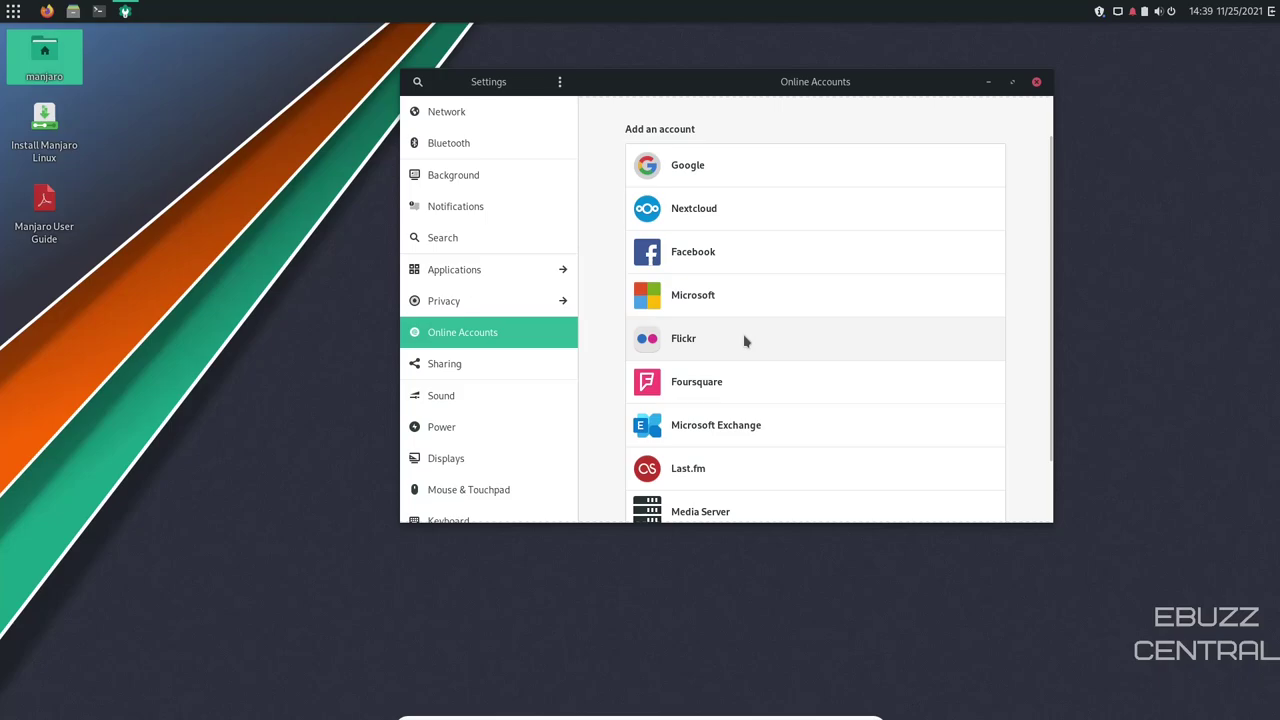
scroll(765, 408, down, 1)
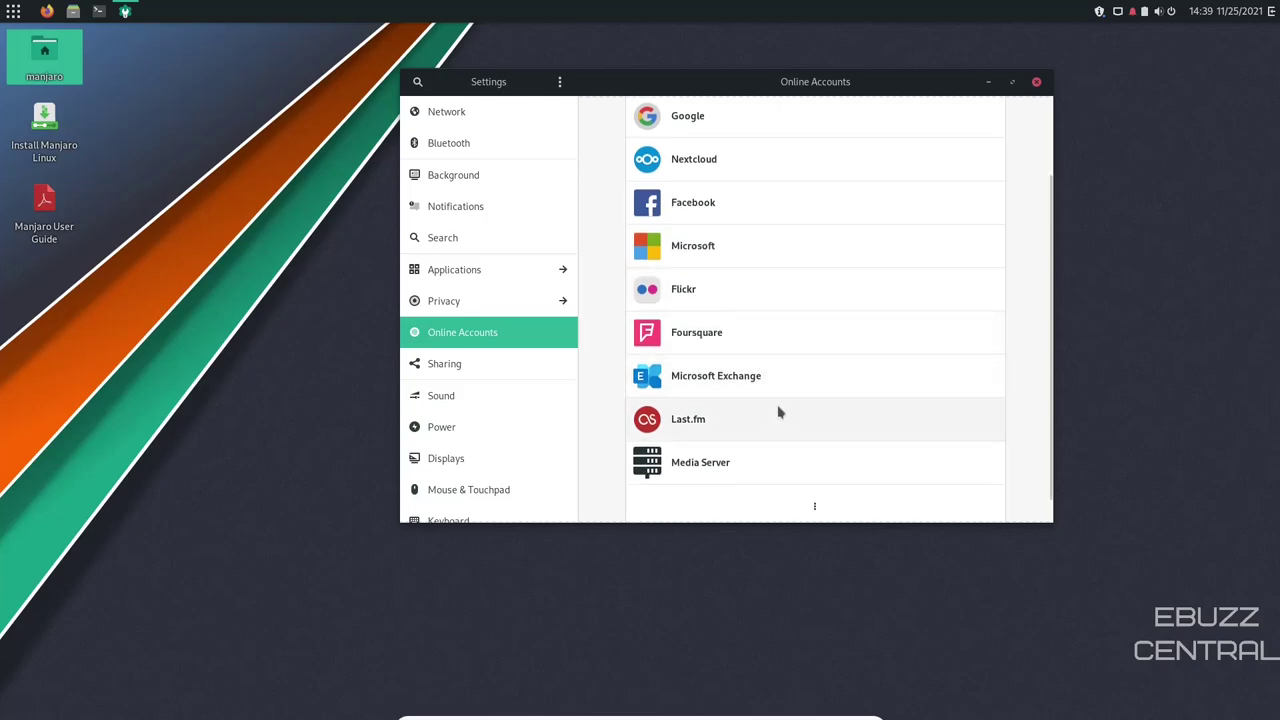
scroll(737, 397, up, 2)
scroll(734, 385, down, 2)
scroll(731, 386, up, 2)
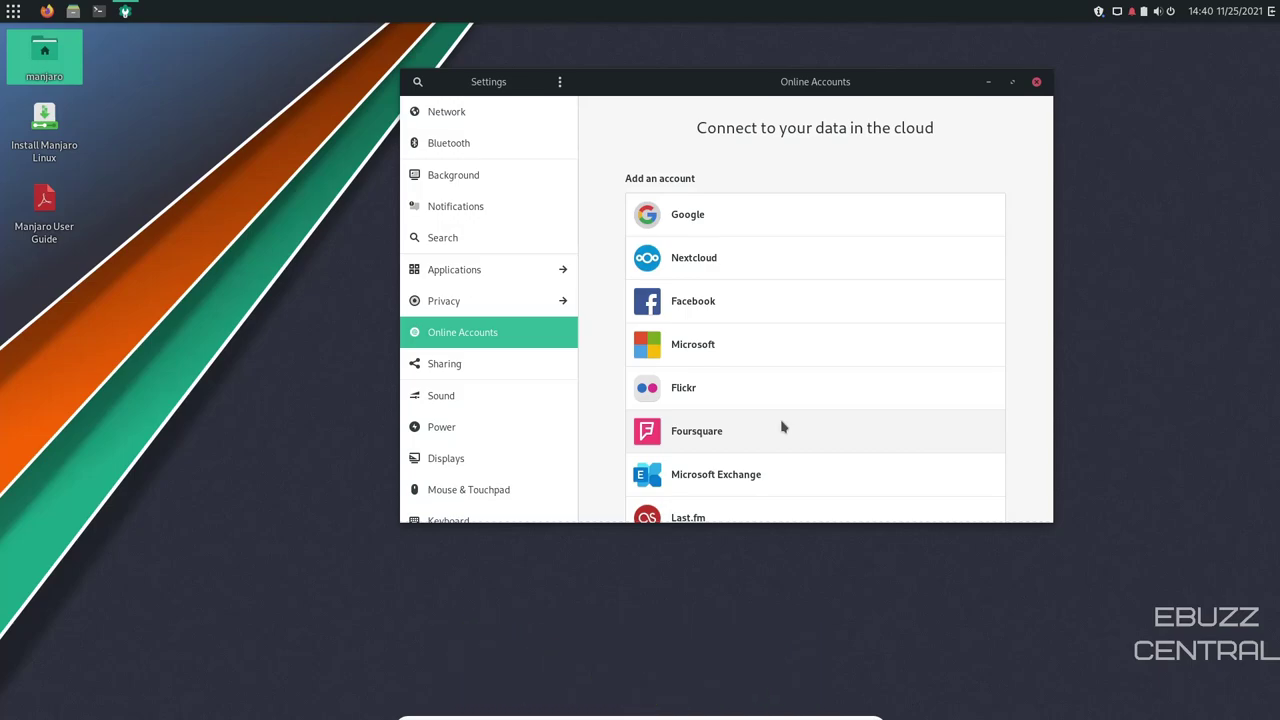
Step: View the Sound, Power and Displays pages, and look over the remaining settings categories
click(468, 405)
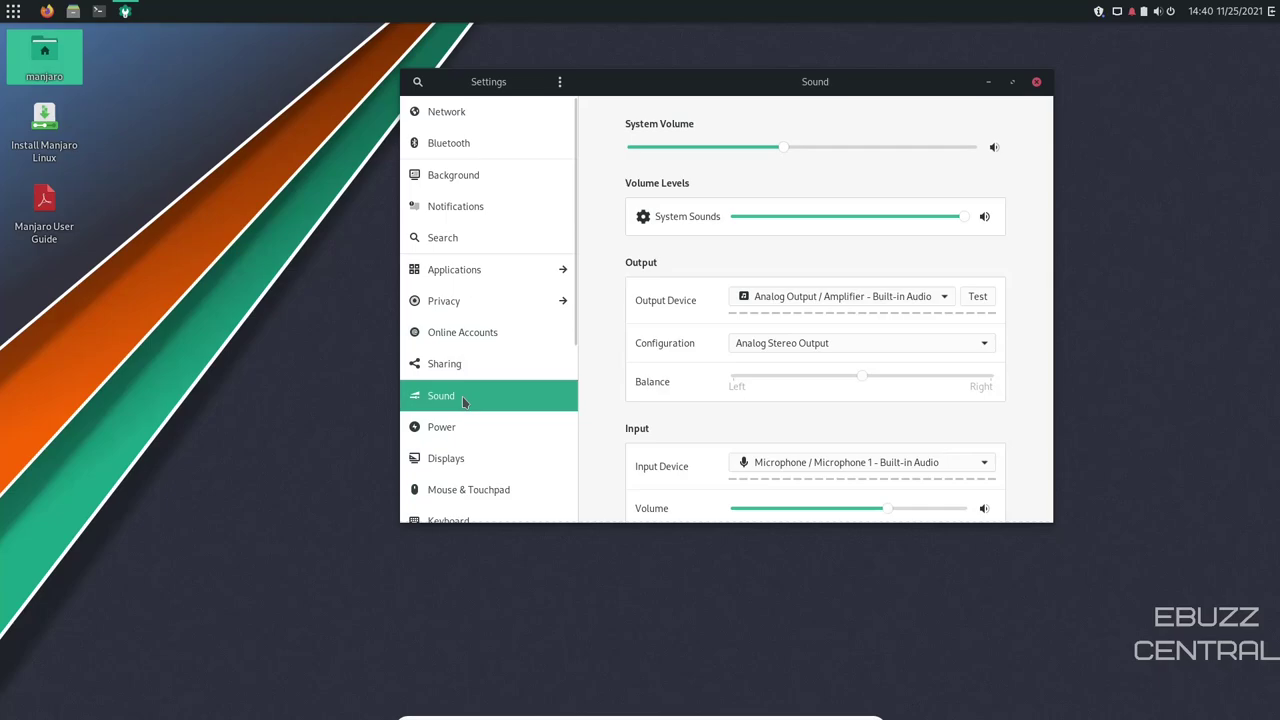
click(462, 428)
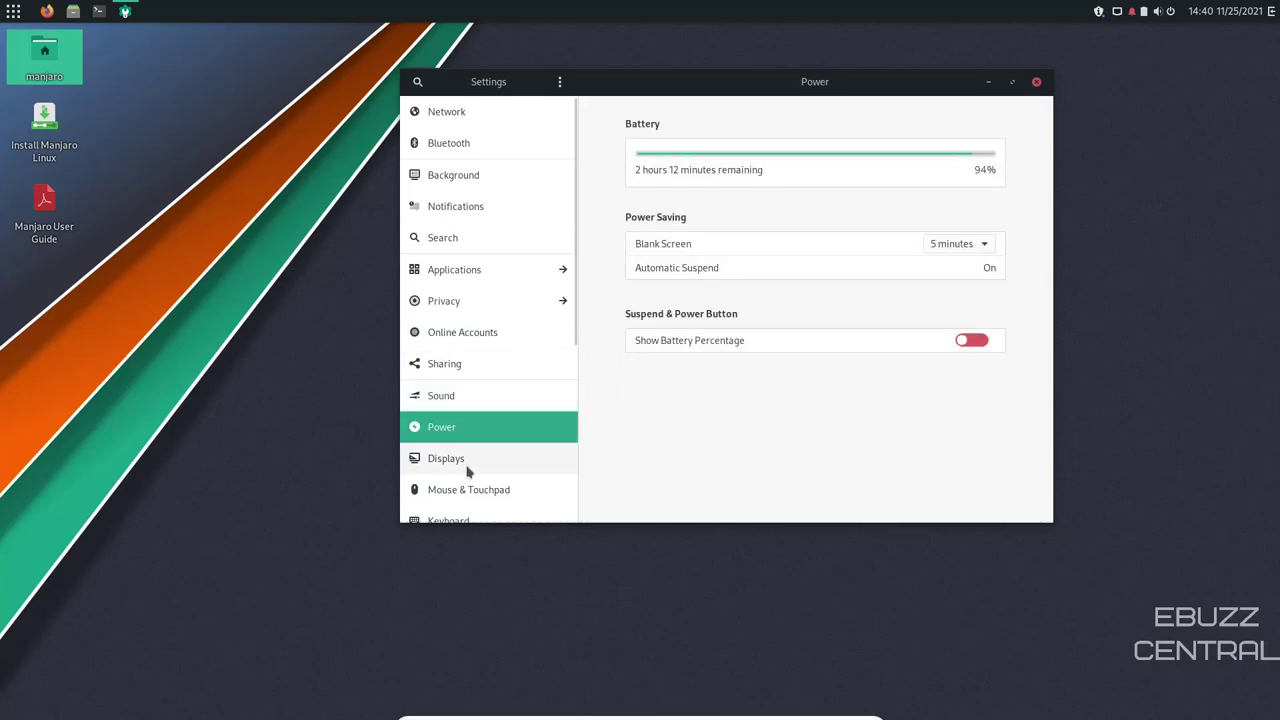
click(471, 467)
scroll(477, 457, down, 2)
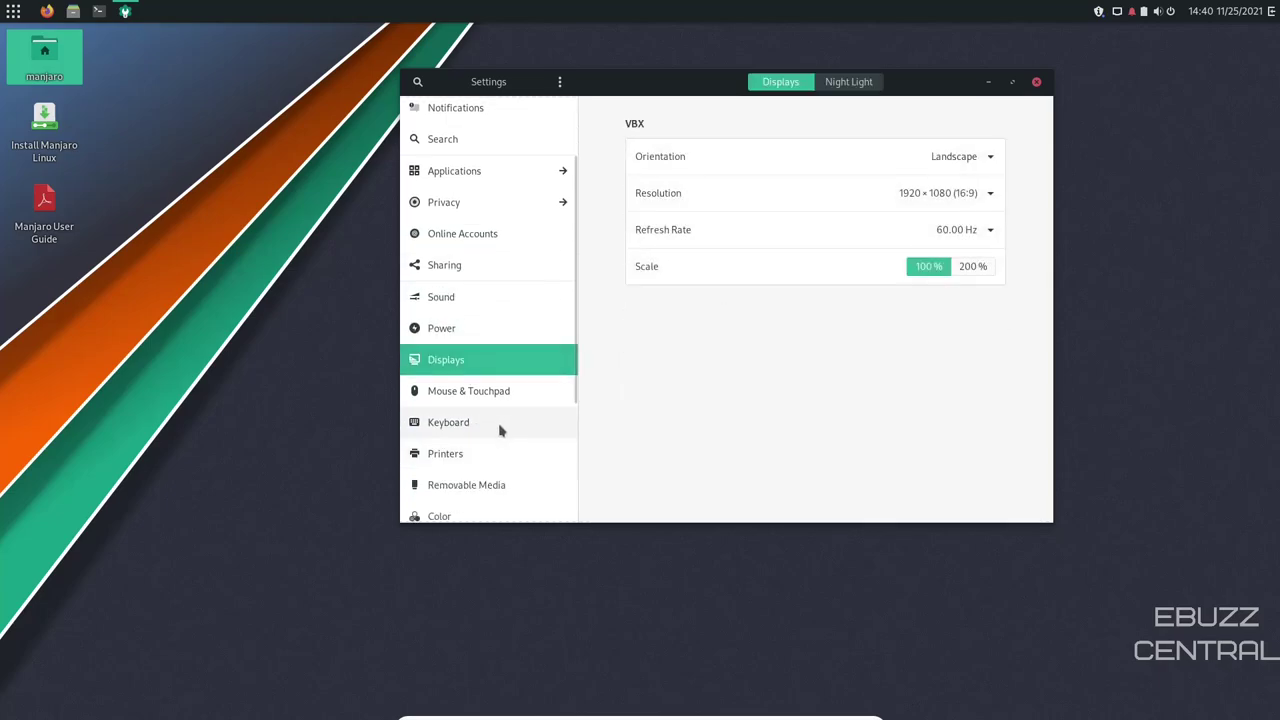
scroll(500, 429, down, 4)
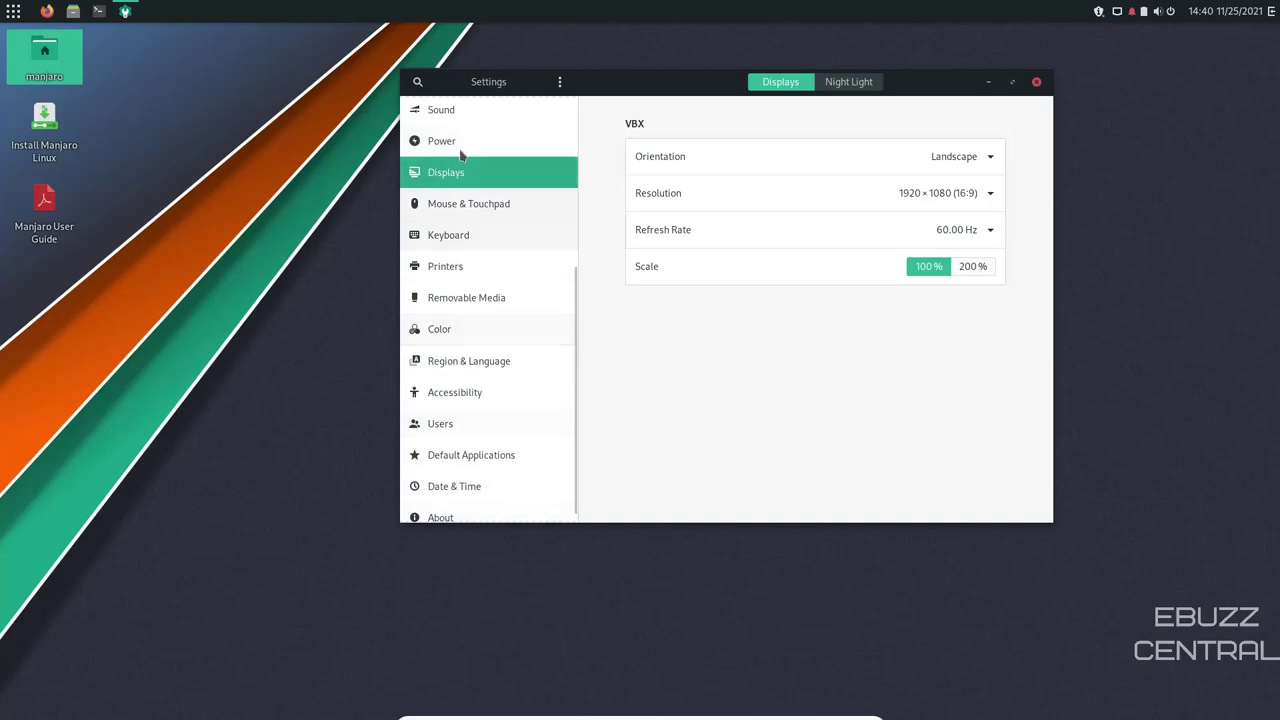
scroll(497, 372, down, 1)
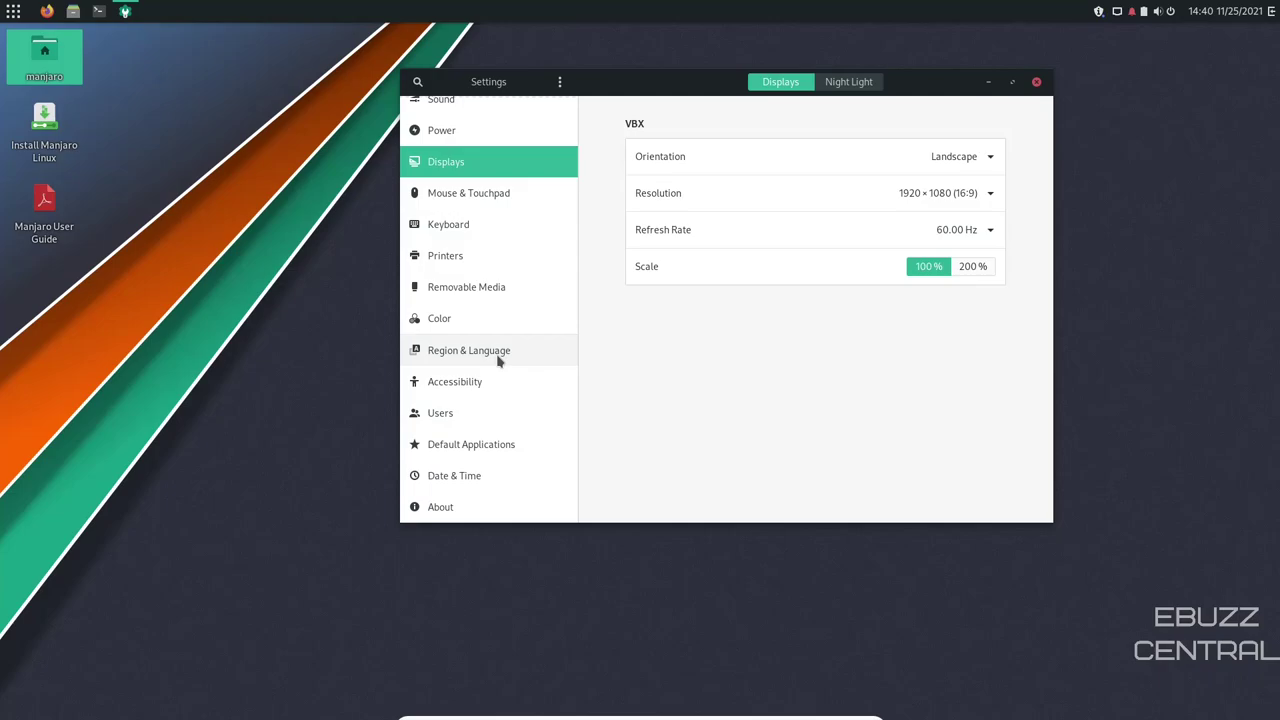
Step: Read the hardware and operating system details on the About page, and close System Settings
click(438, 512)
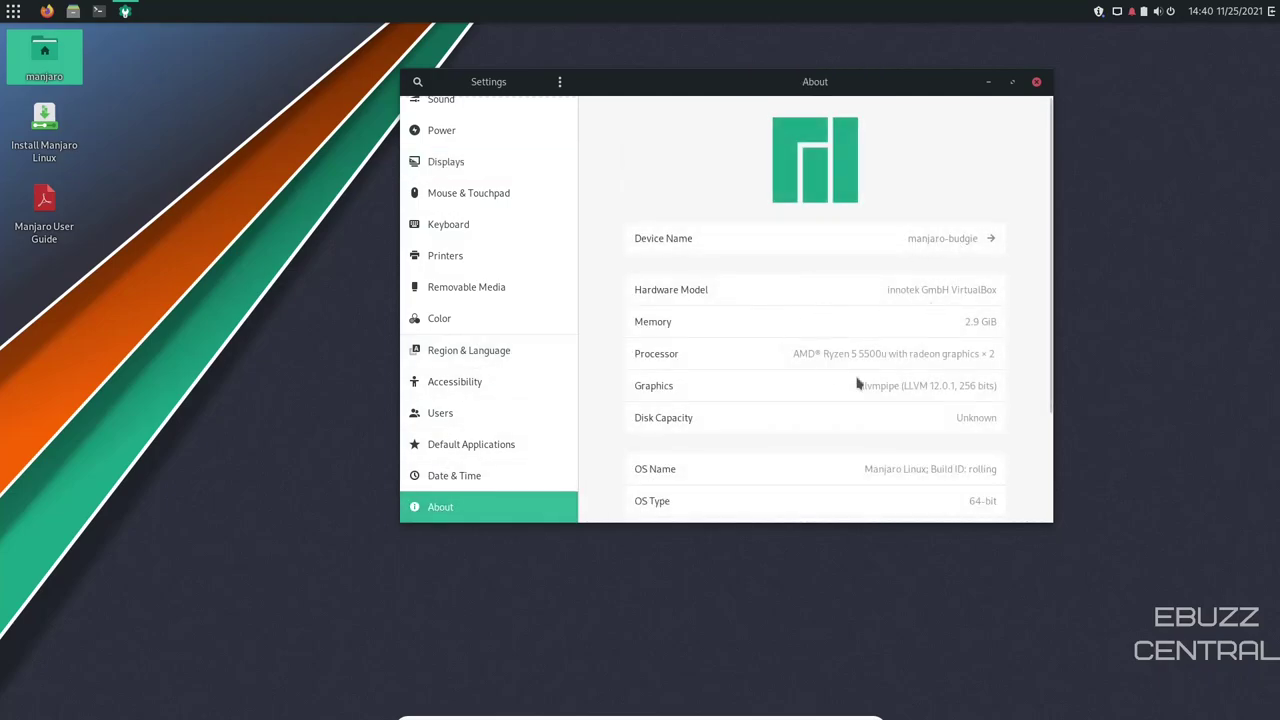
scroll(840, 350, down, 3)
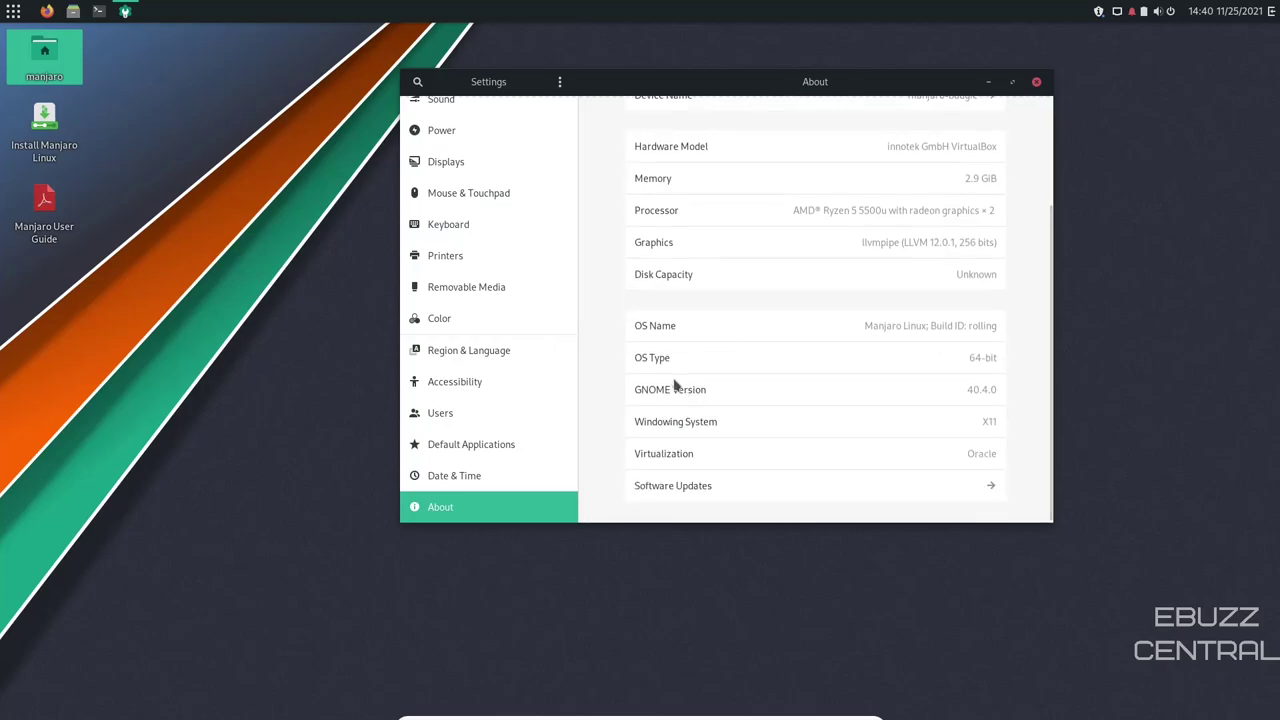
scroll(675, 385, up, 3)
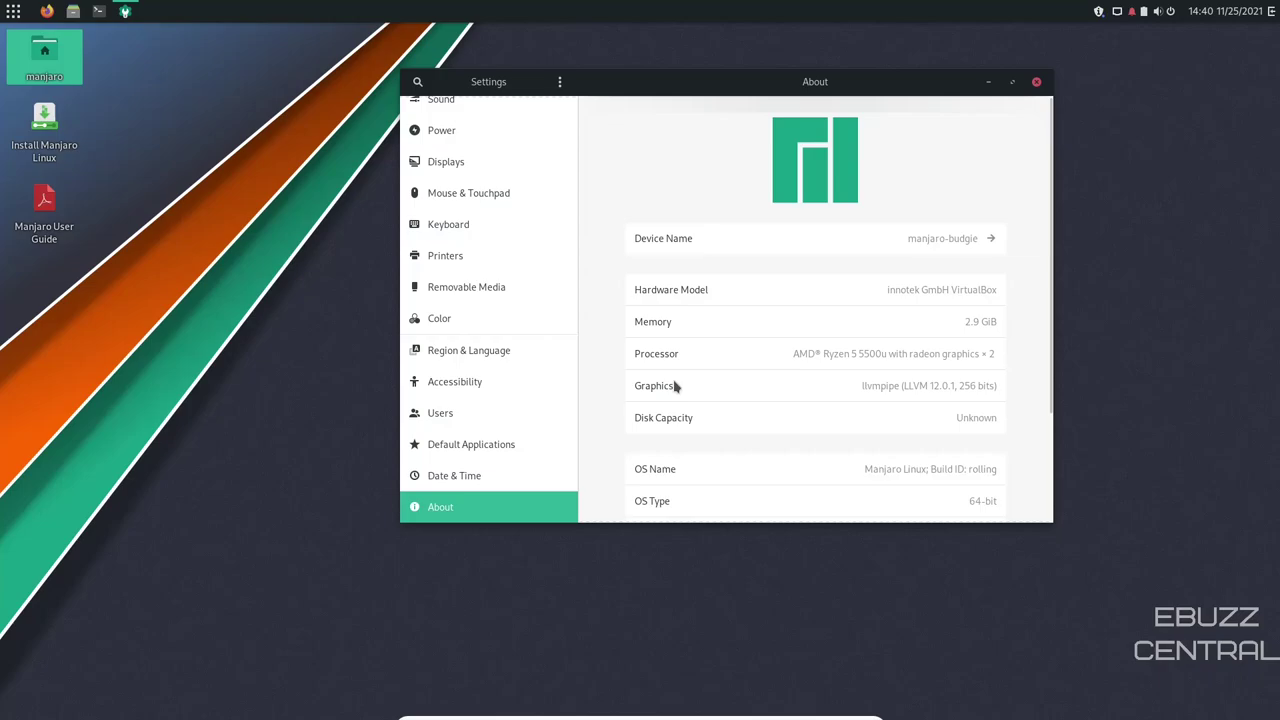
click(1036, 83)
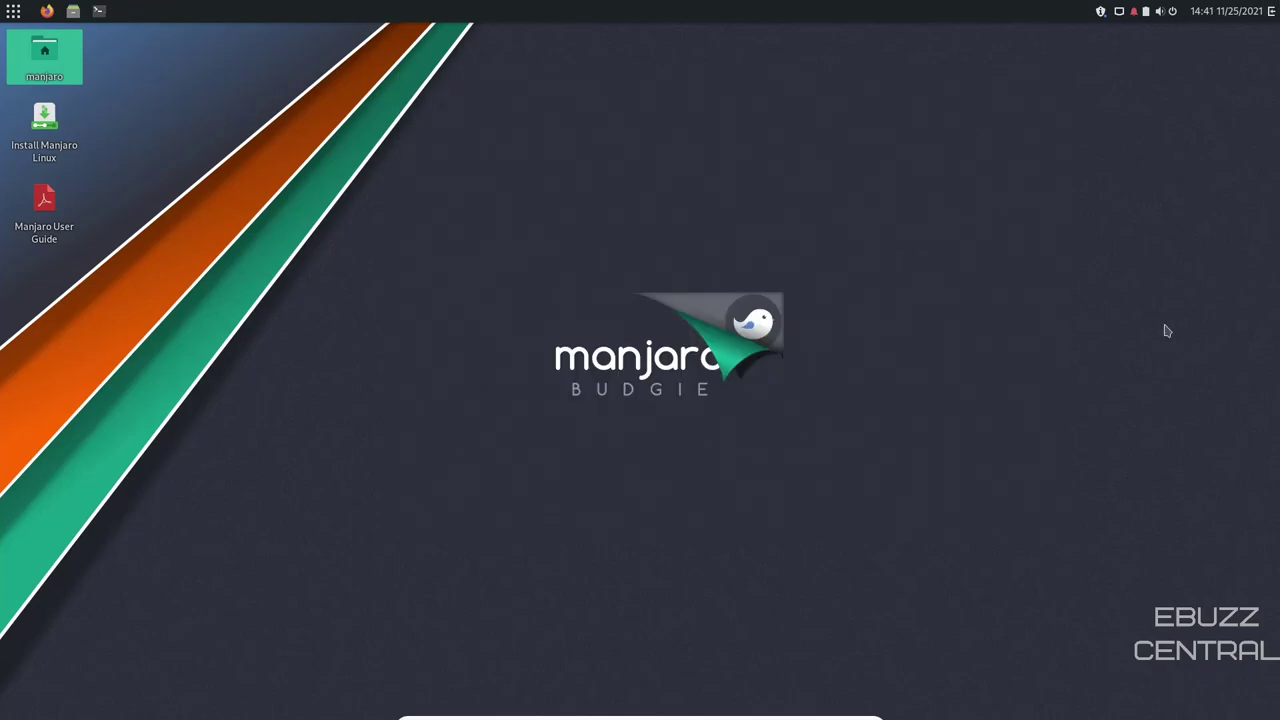
Step: View the clock's options, dismiss the Lollypop notification in the Raven sidebar, and close the sidebar
click(1242, 17)
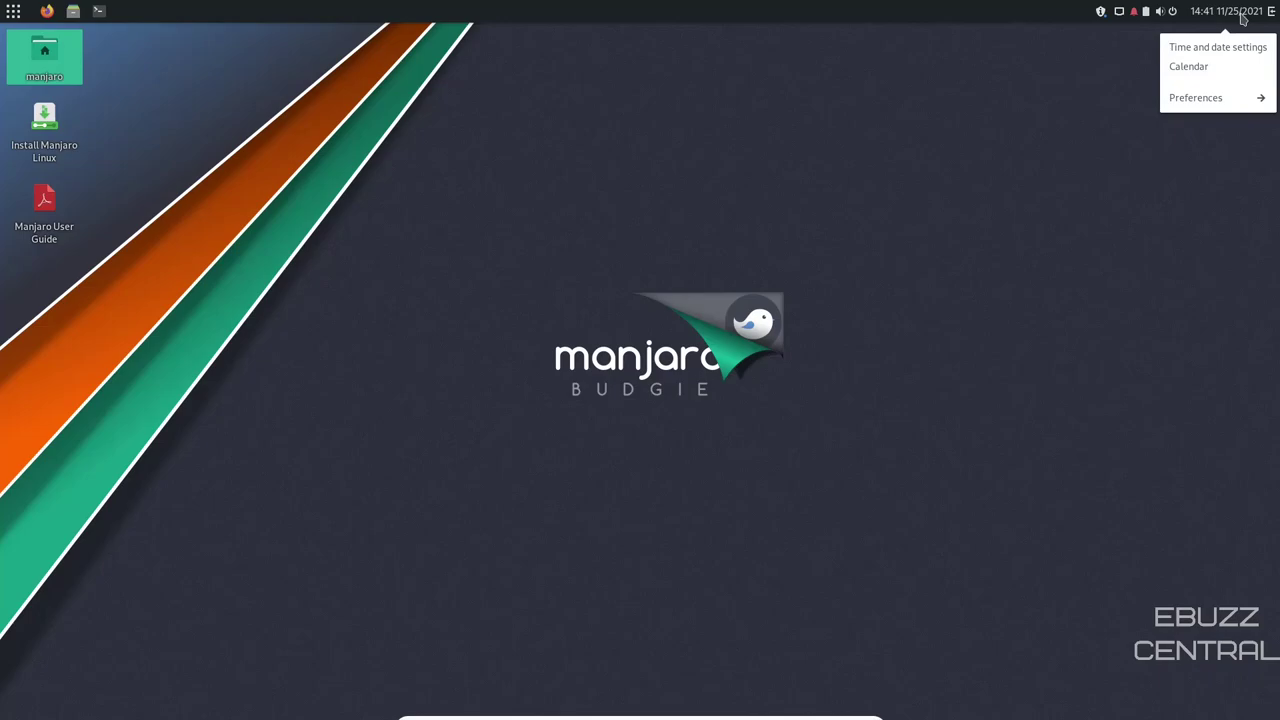
click(1135, 13)
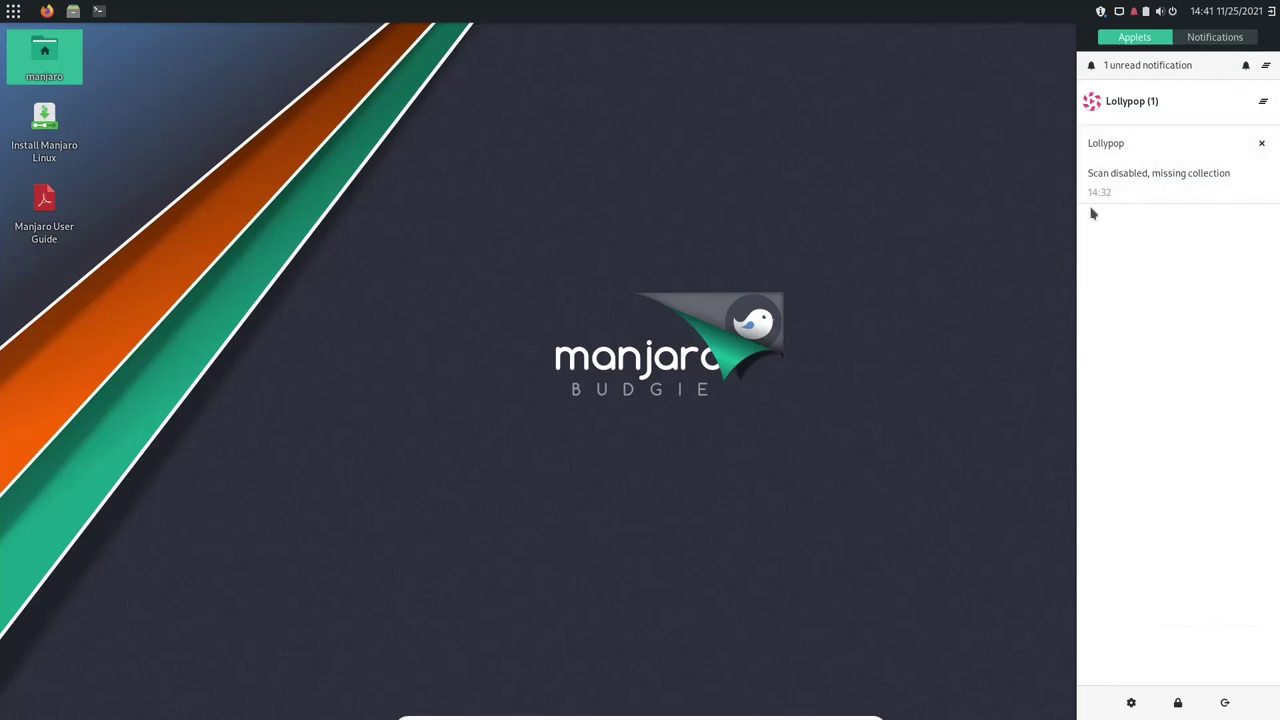
click(1263, 145)
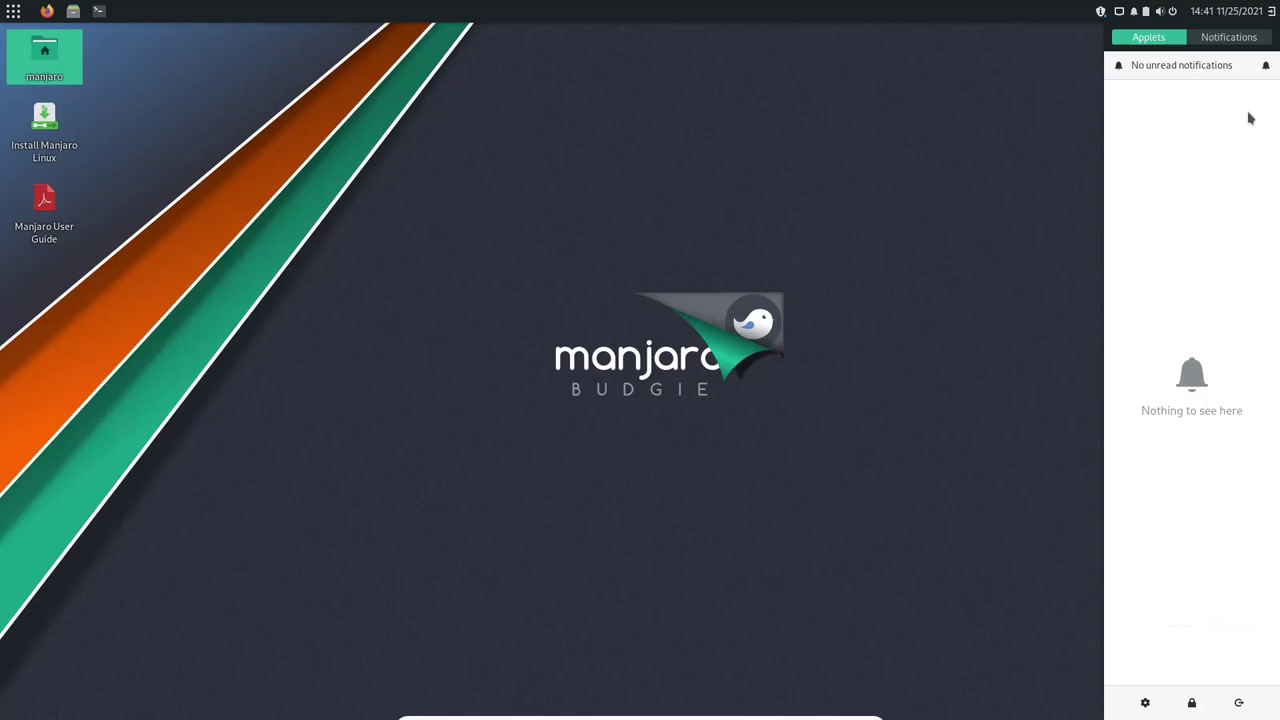
click(1100, 26)
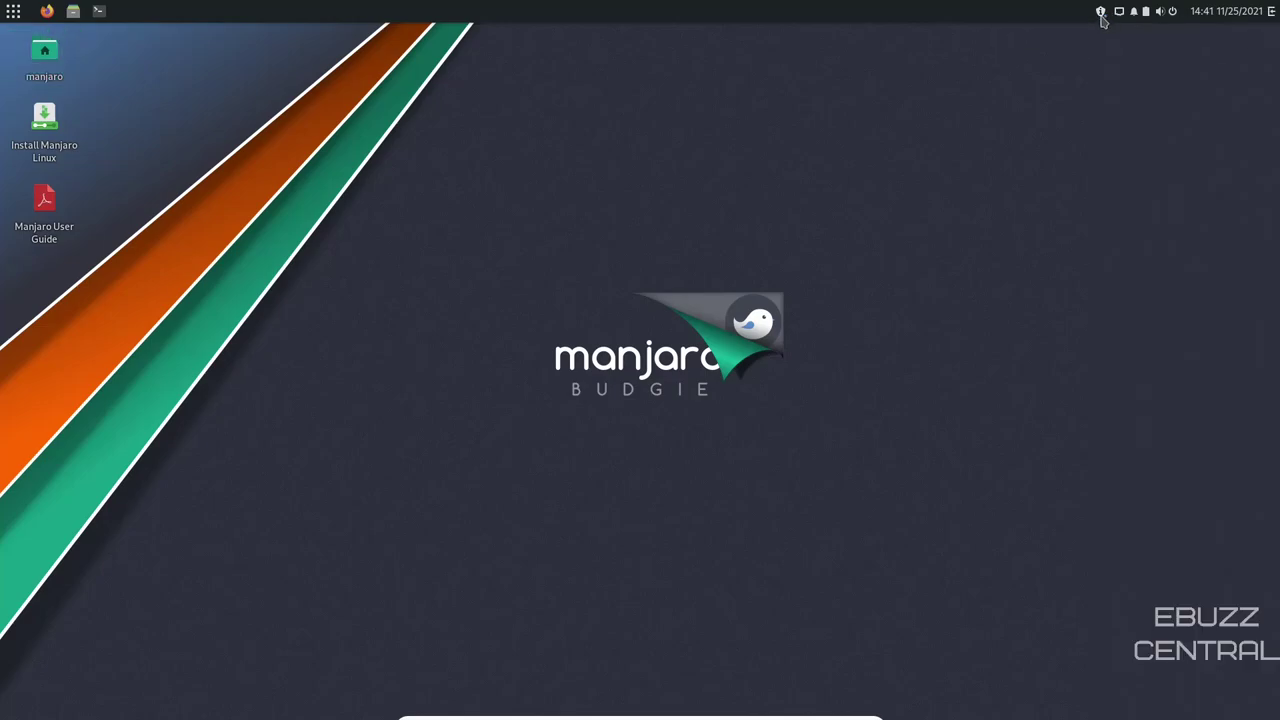
Step: Open the pending updates in Add/Remove Software and look through the list of updatable packages
click(1101, 14)
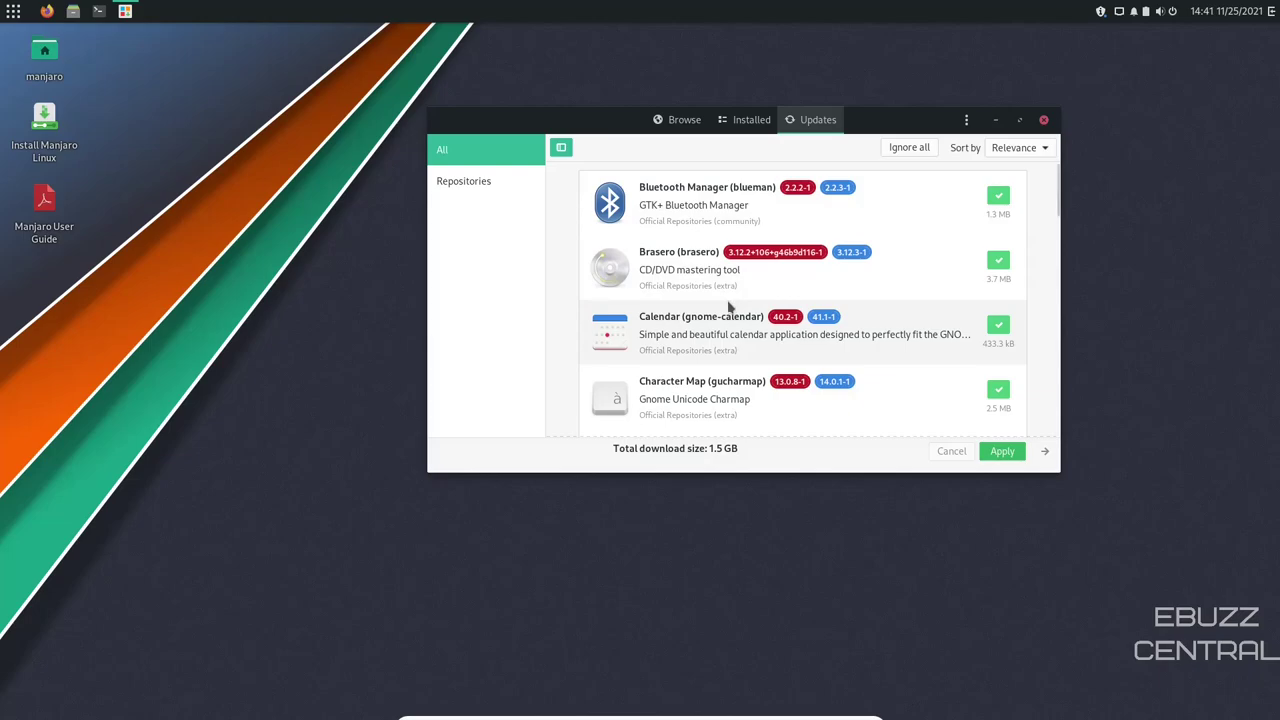
scroll(805, 368, down, 20)
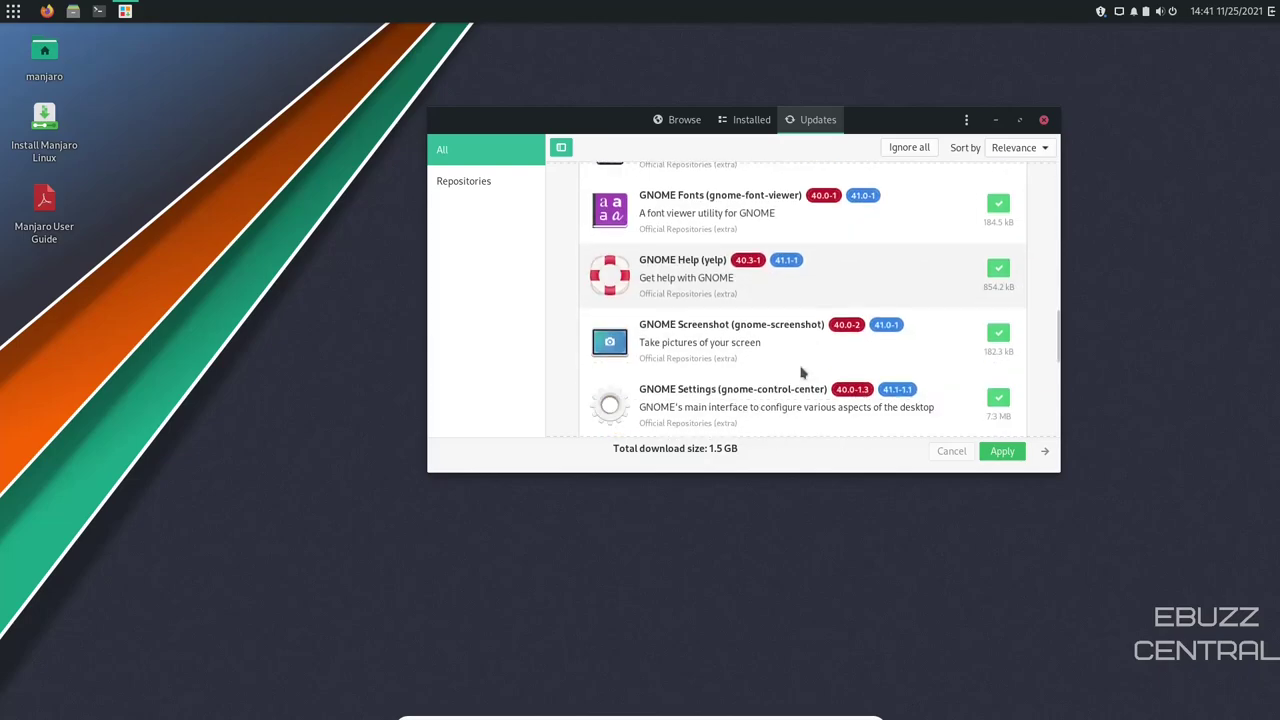
scroll(787, 374, up, 20)
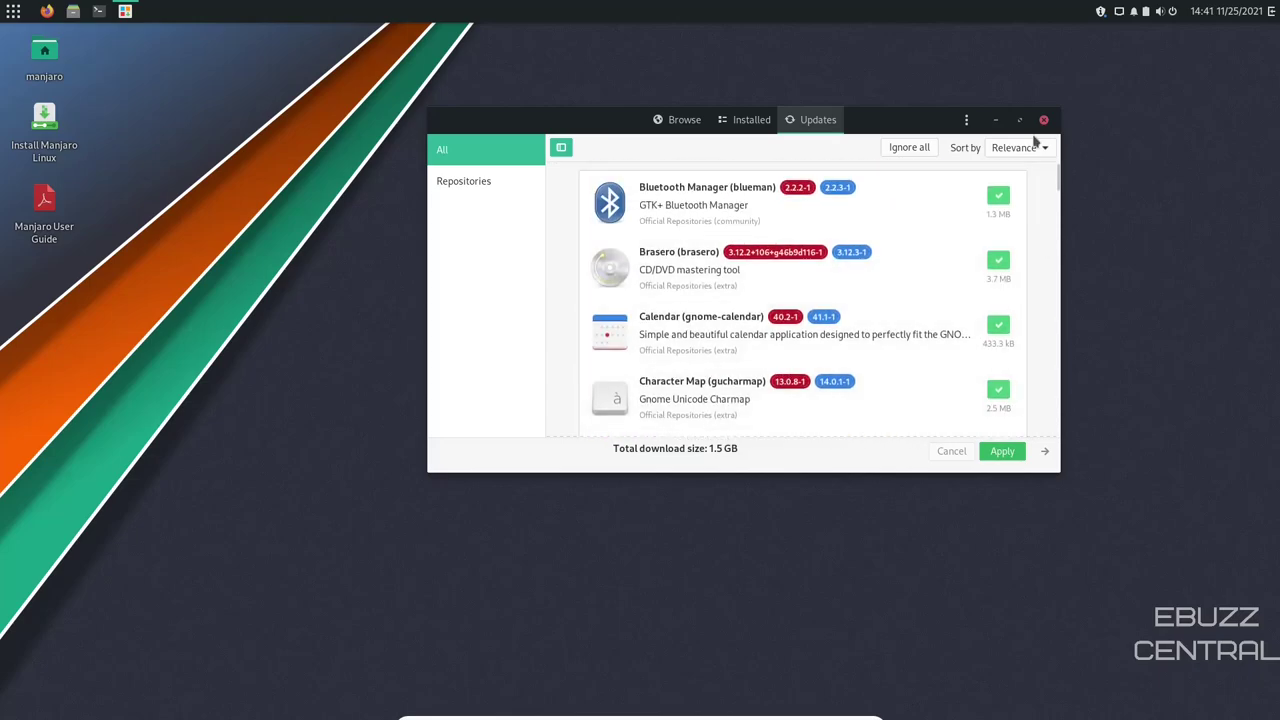
Step: Open the package manager's third-party preferences, enable AUR support, and turn on checking for AUR updates
click(966, 120)
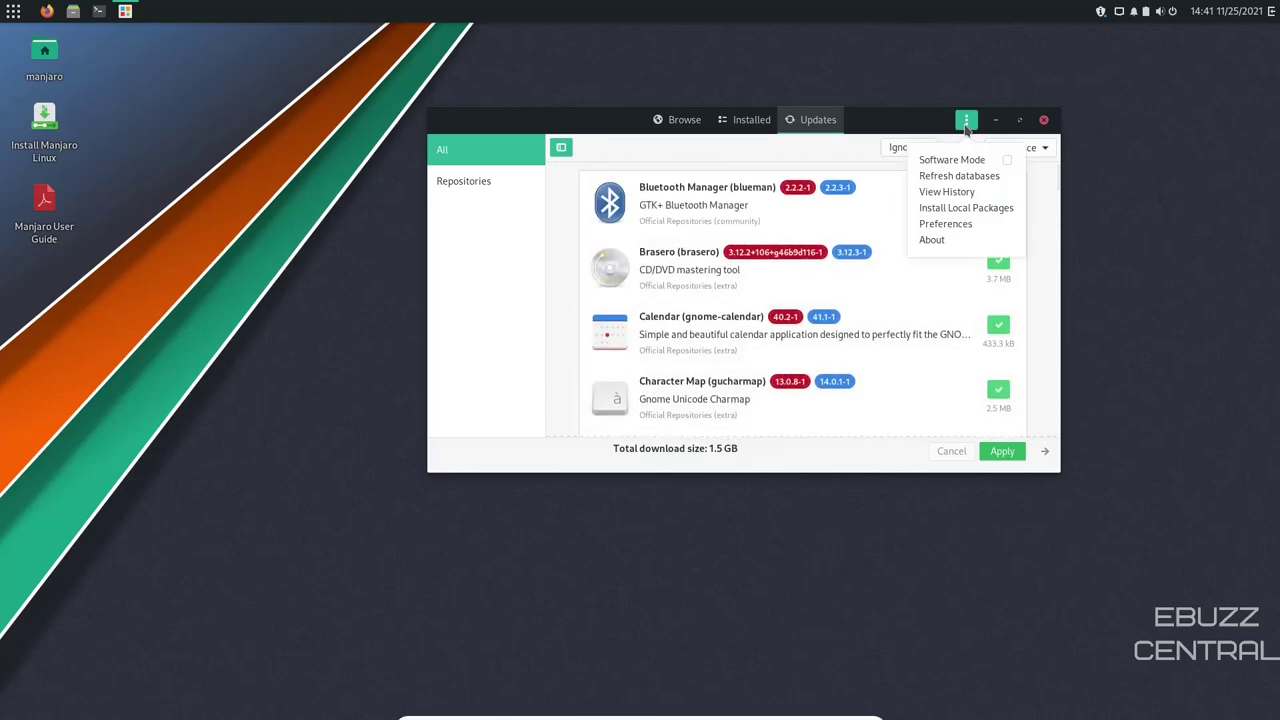
click(963, 223)
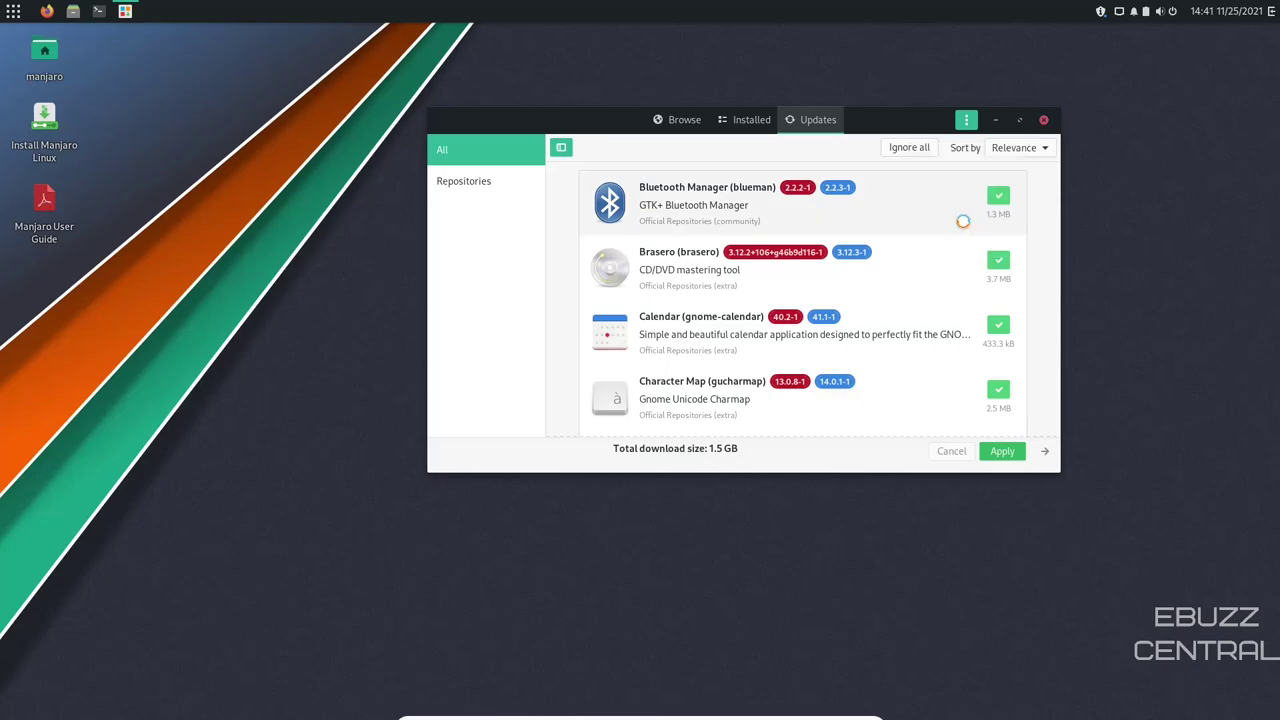
click(815, 113)
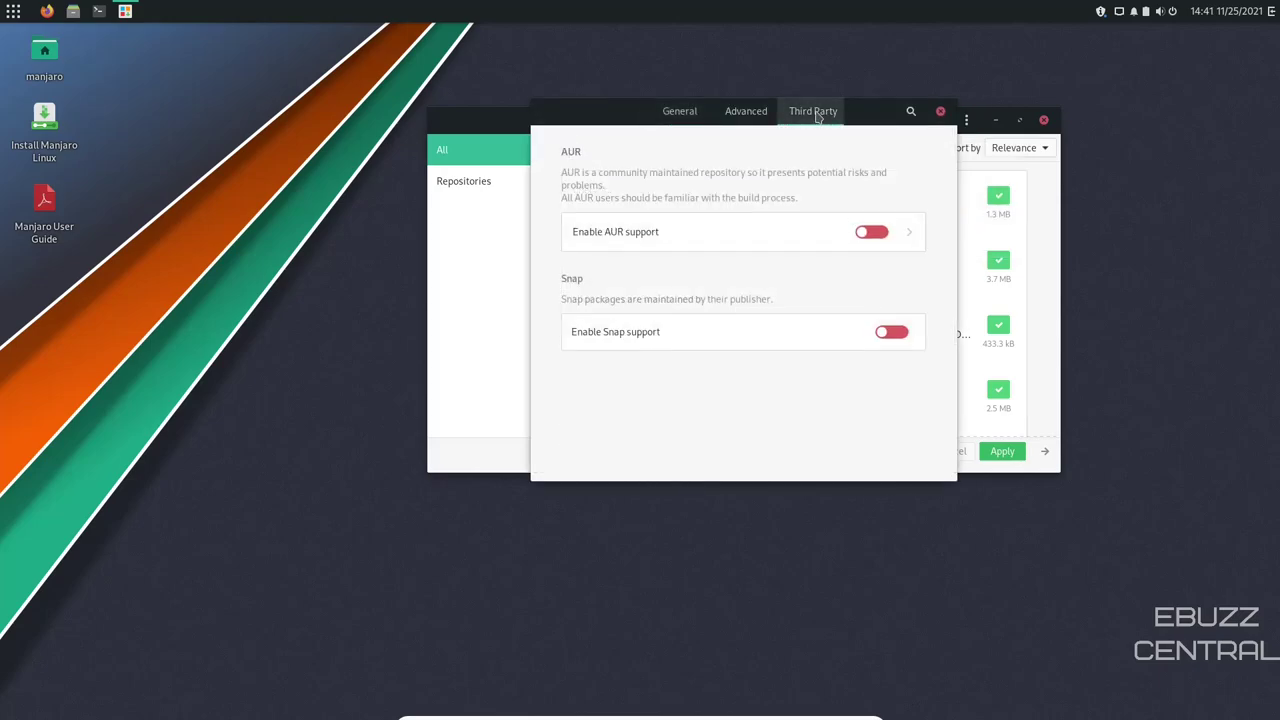
click(864, 233)
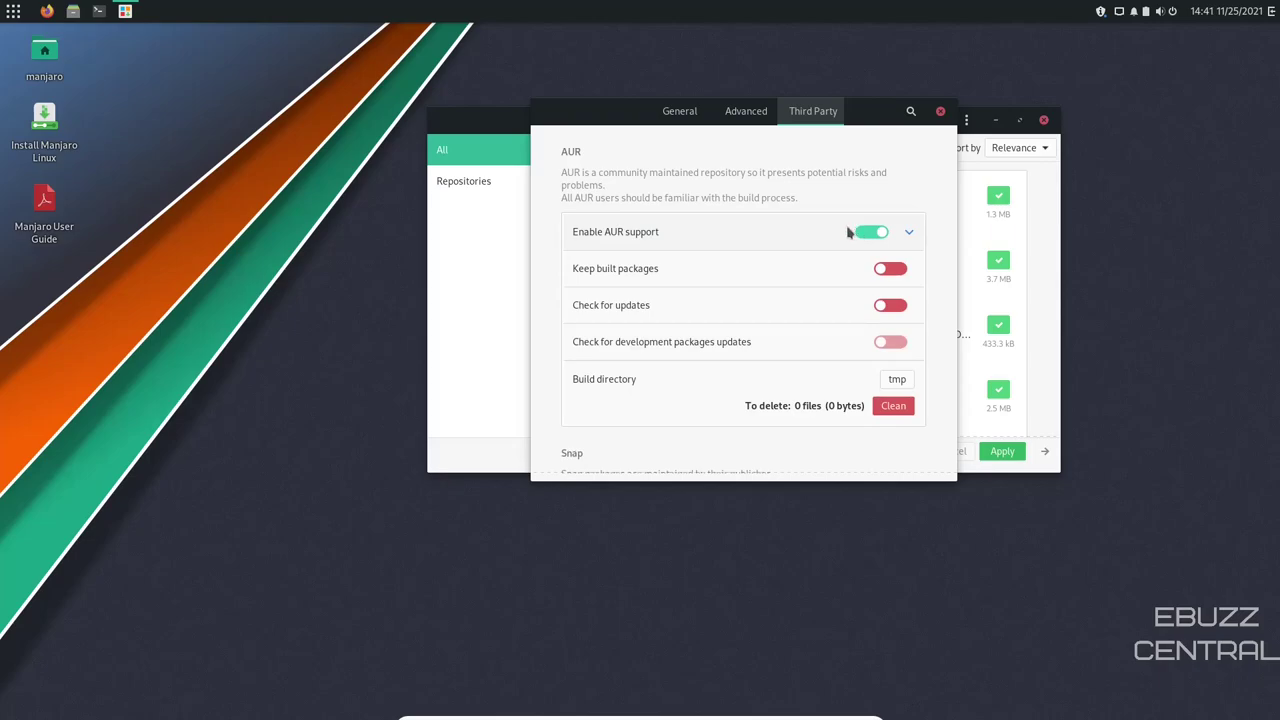
click(895, 307)
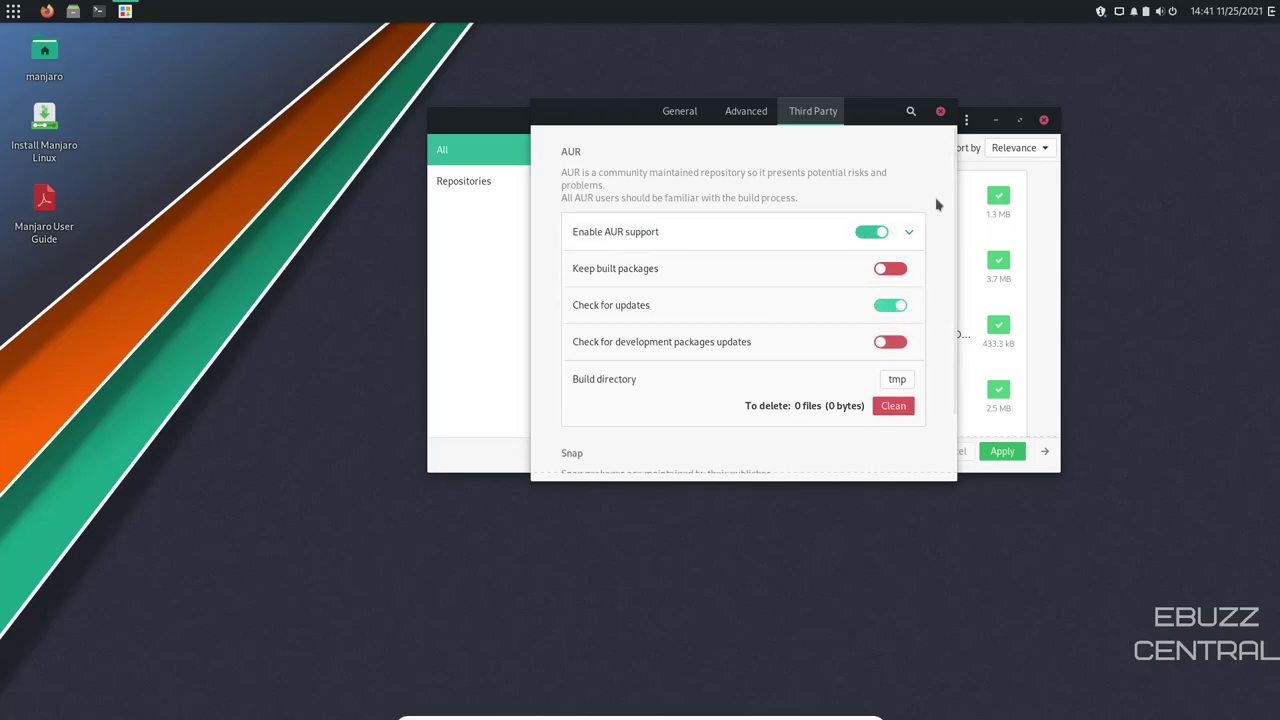
Step: Look over the download, mirror and cache options in the general preferences, and close the preferences
click(682, 111)
scroll(717, 265, down, 3)
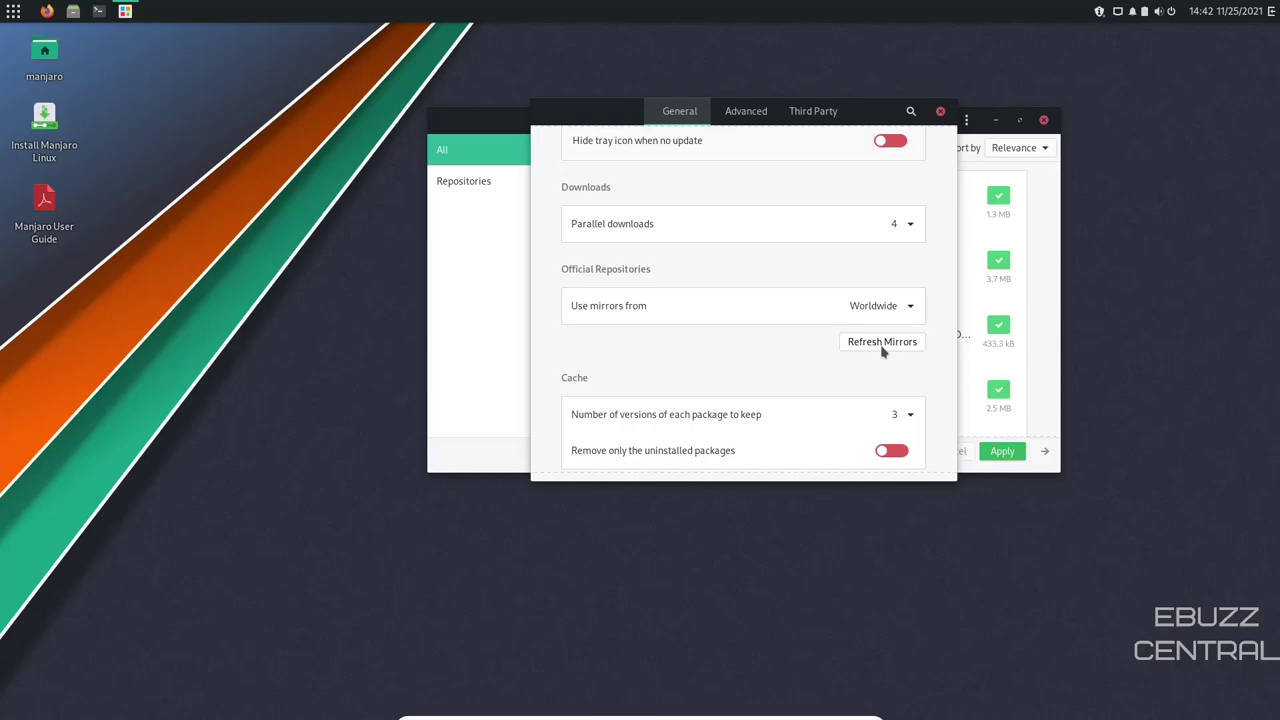
click(940, 111)
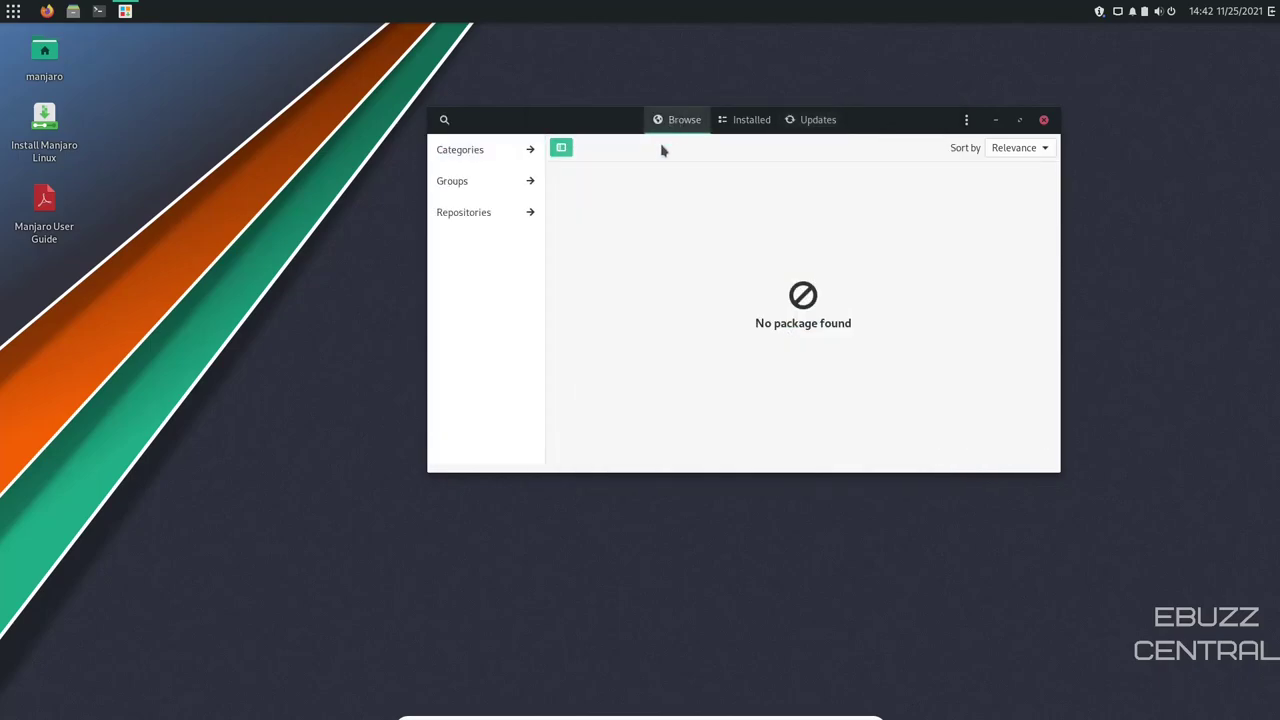
Step: Search the packages for obs, refine it to obs-studio and look through the results, closing Add/Remove Software at the end
click(444, 121)
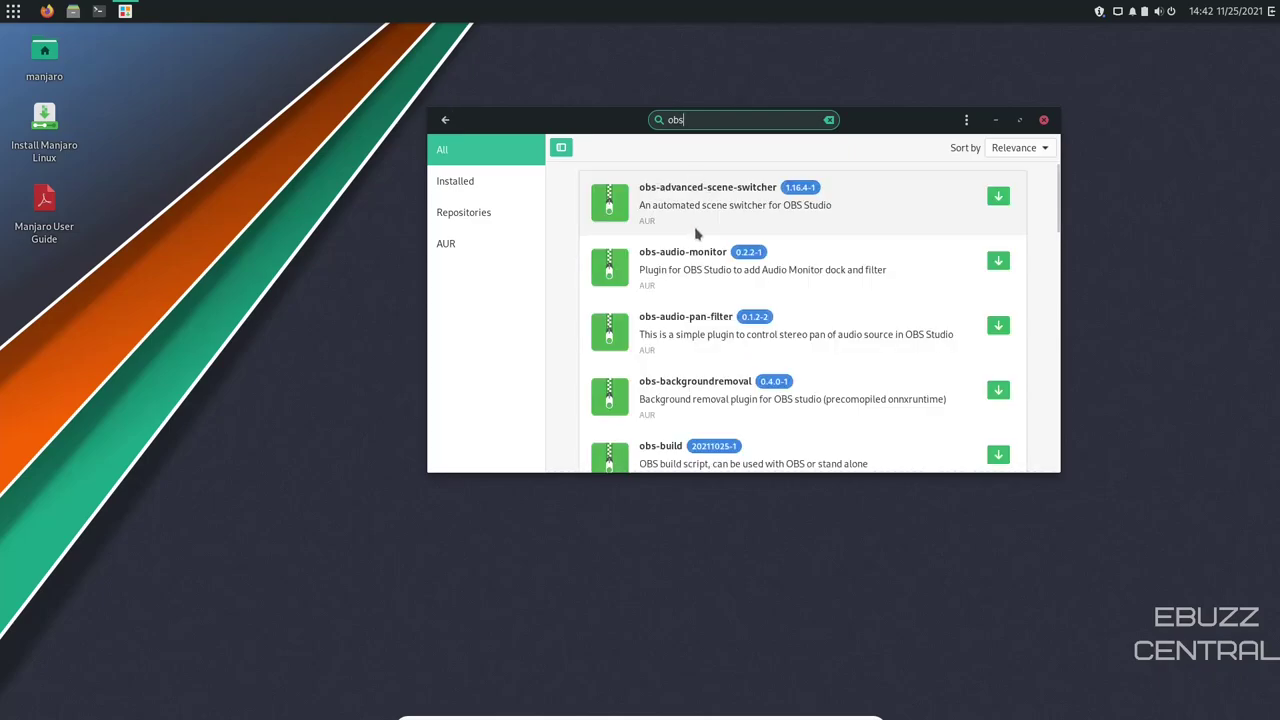
scroll(700, 300, down, 3)
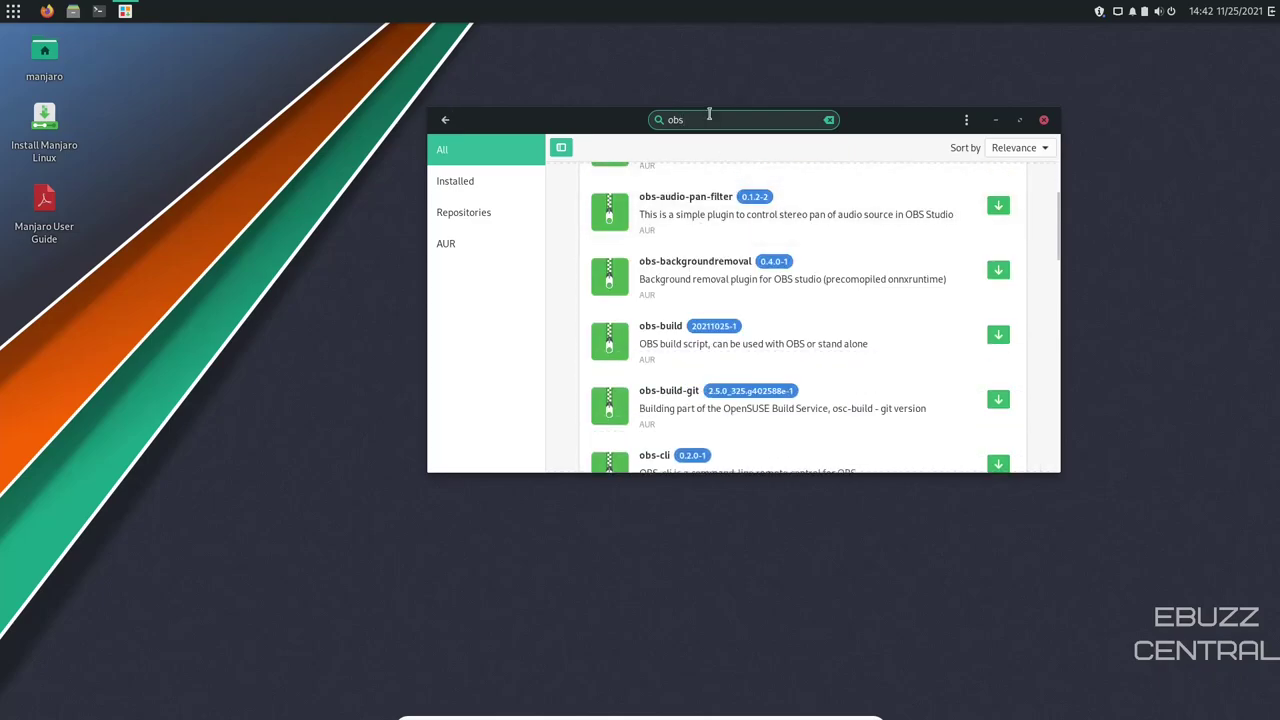
text(studio)
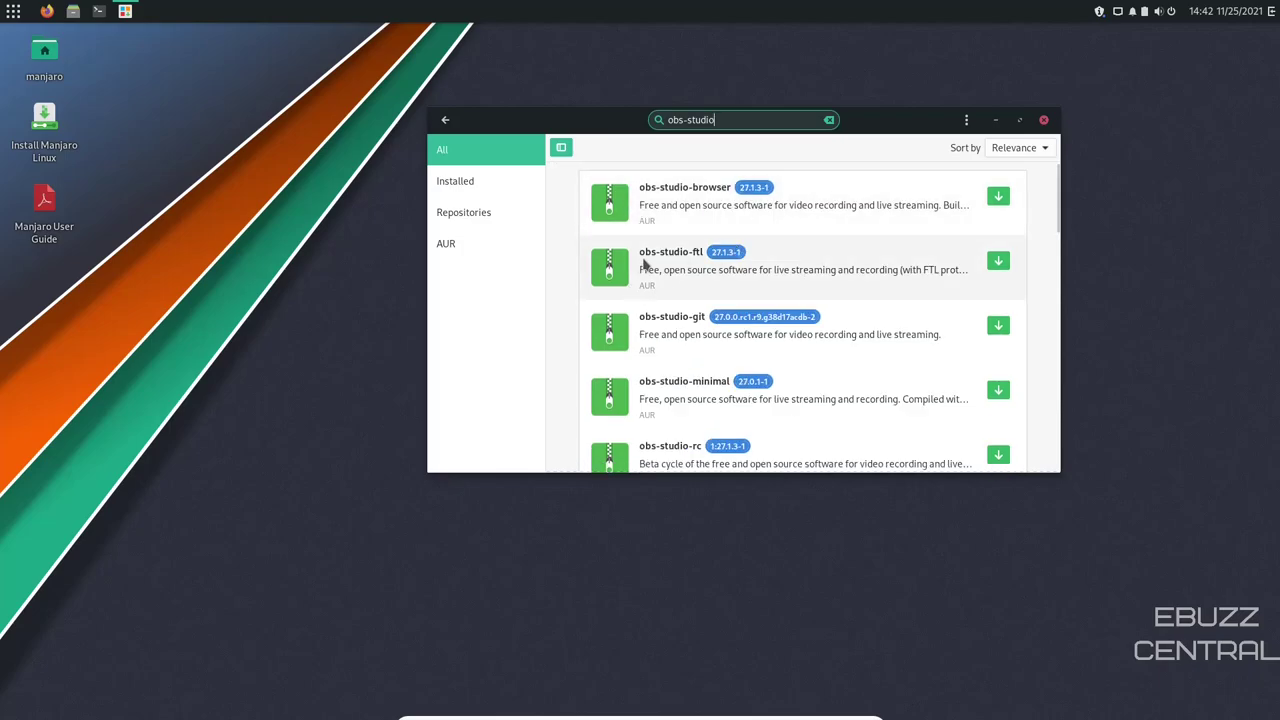
scroll(648, 263, down, 3)
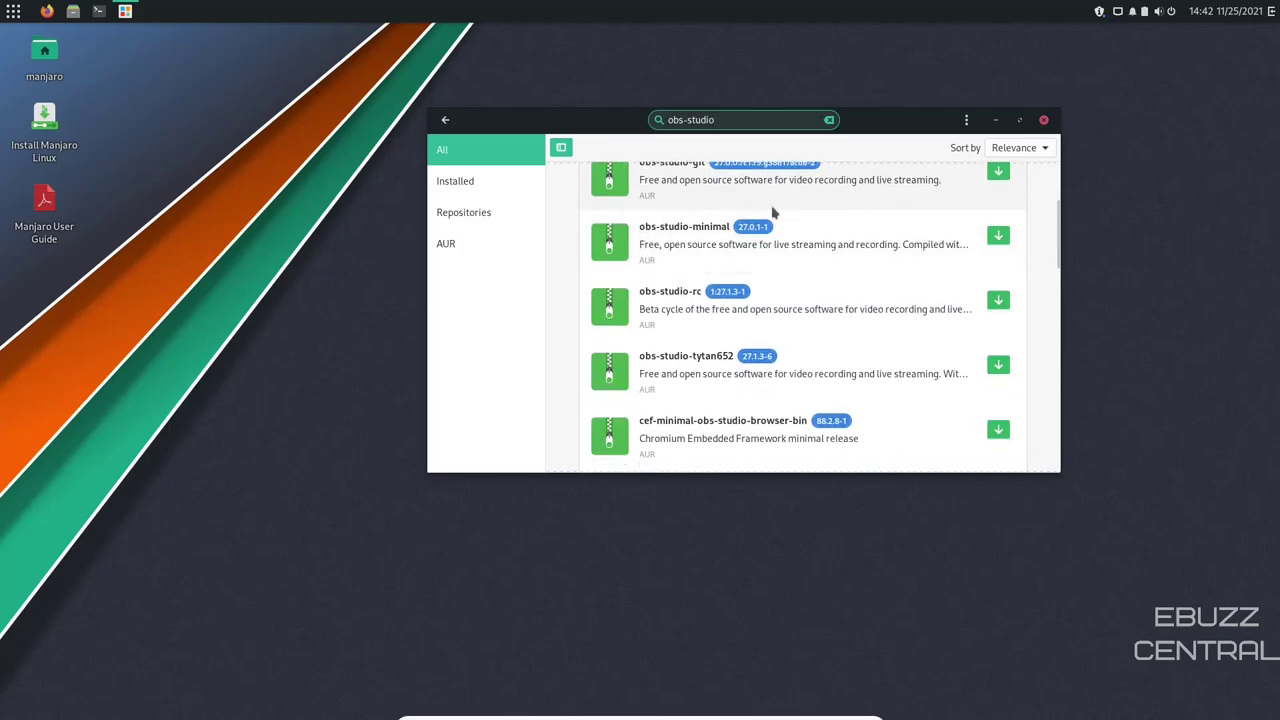
scroll(708, 264, up, 3)
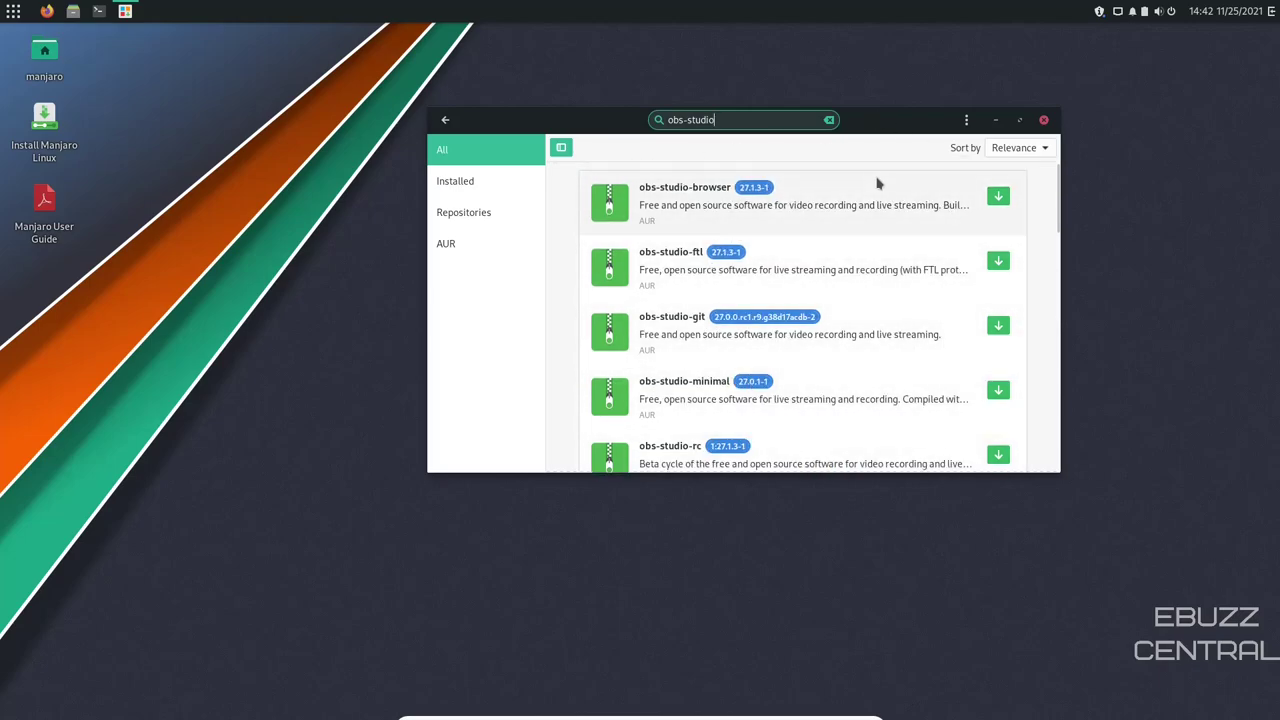
scroll(875, 185, down, 3)
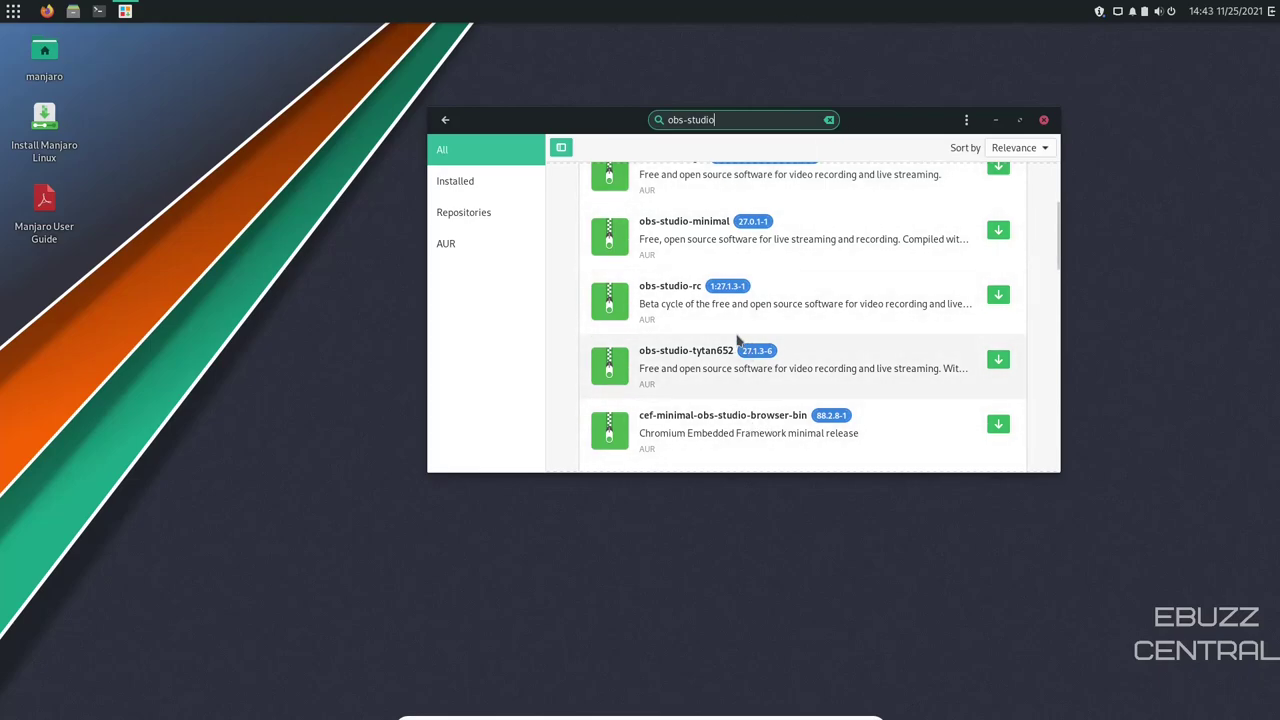
scroll(738, 341, up, 3)
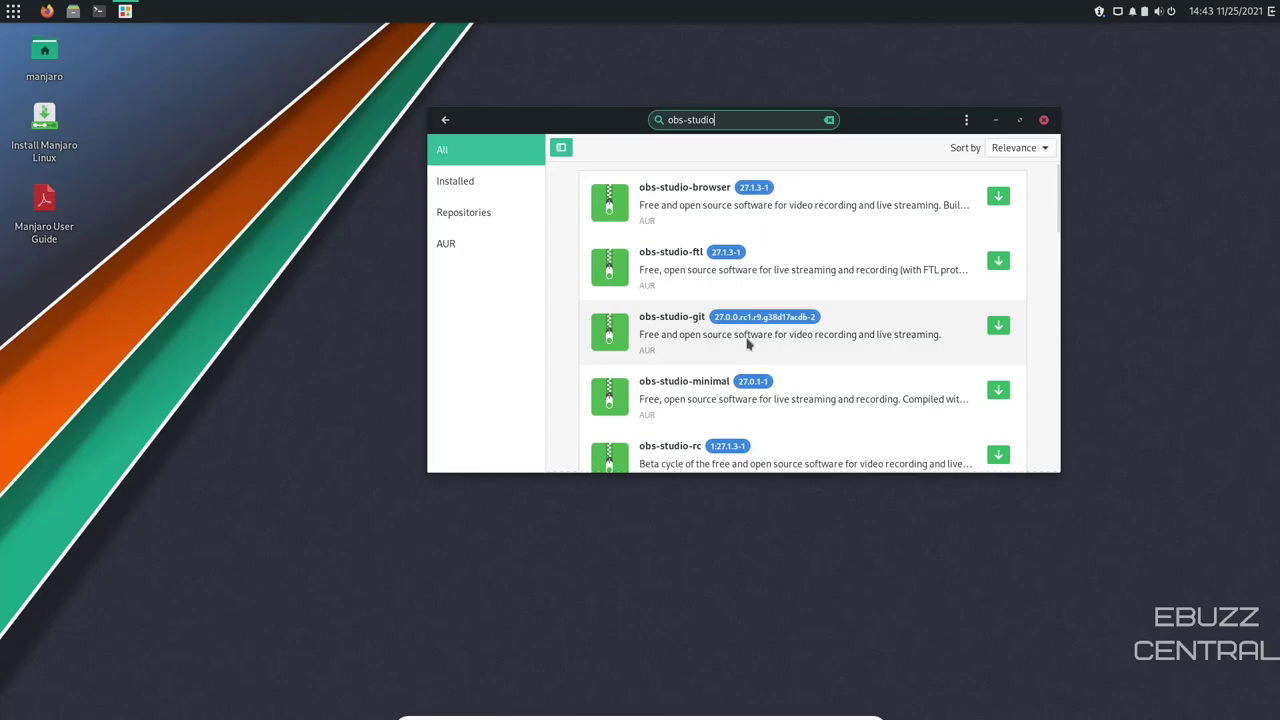
click(445, 120)
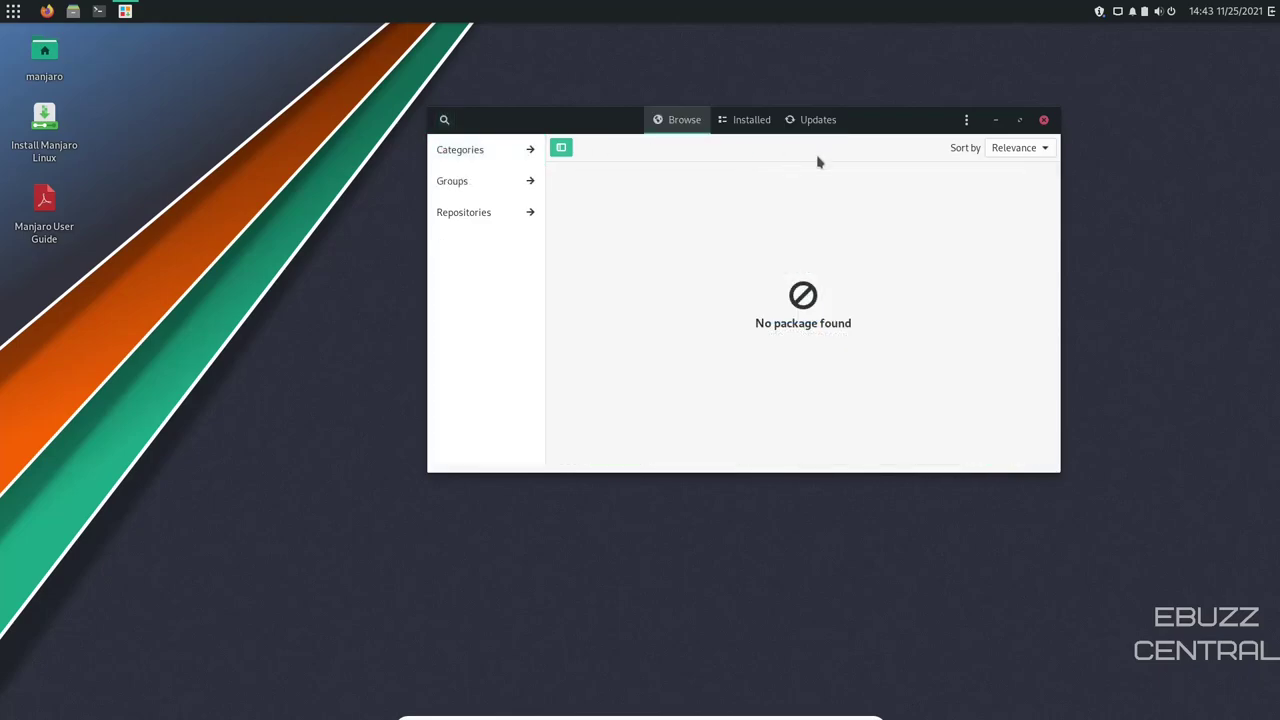
click(1044, 120)
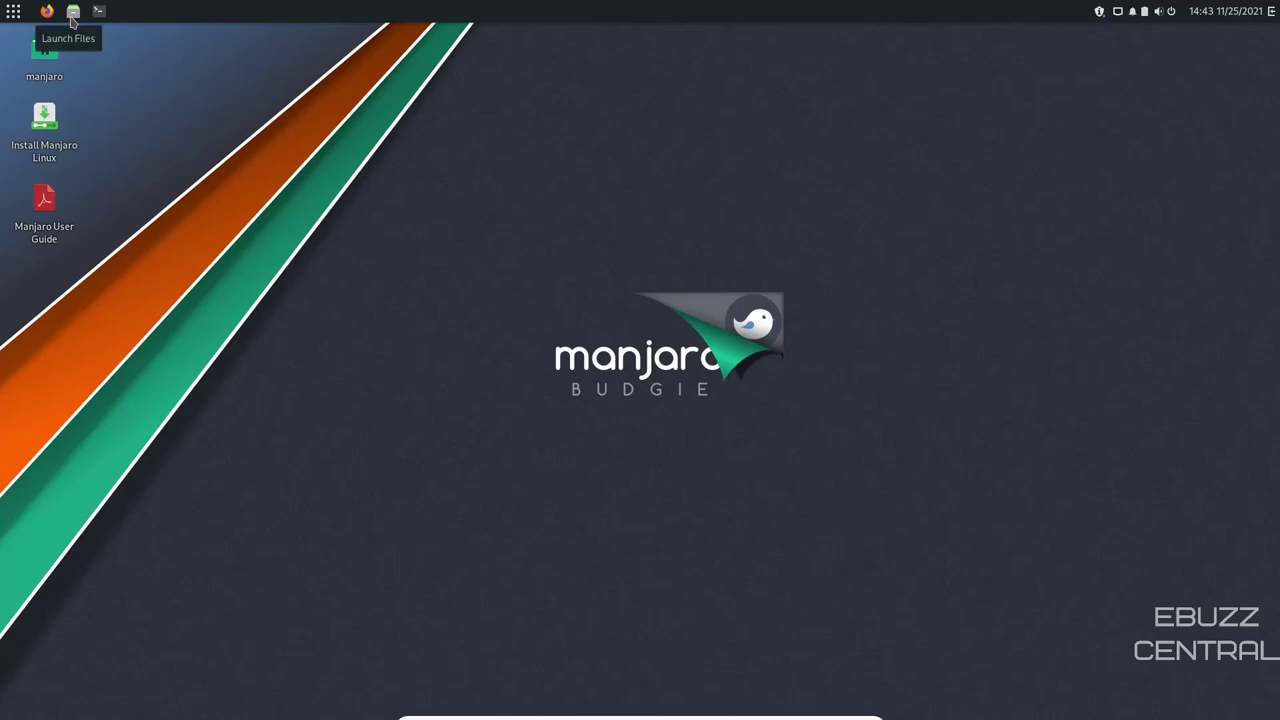
Step: Open the Files manager on the Home folder, move its window toward the middle of the desktop, and enlarge it
click(72, 14)
drag(455, 146, 792, 114)
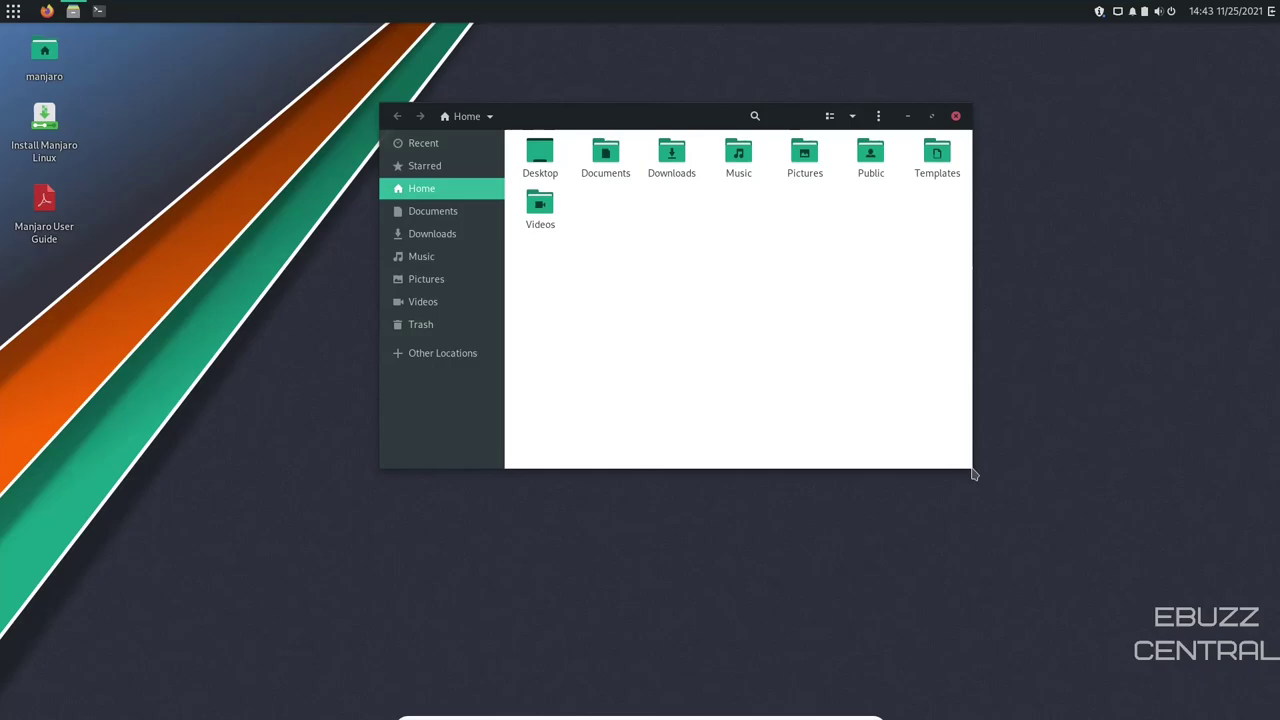
drag(970, 467, 1030, 581)
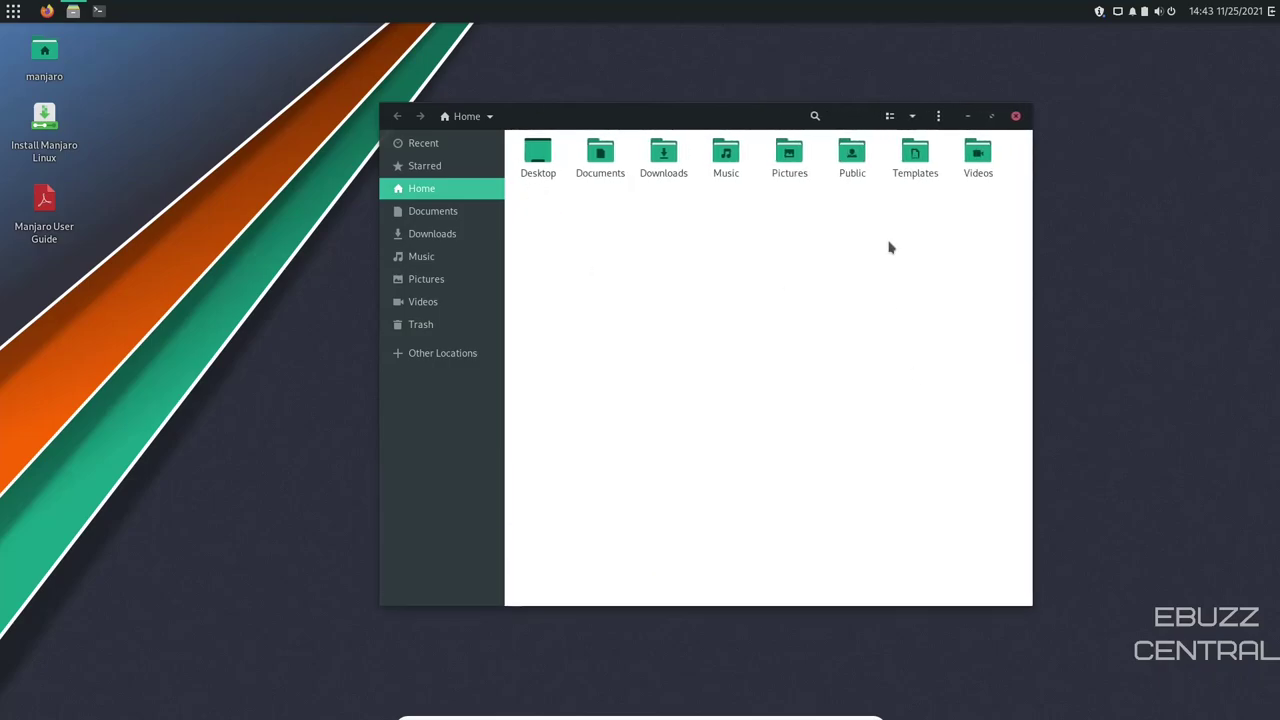
Step: Try larger folder icons in the Home folder, set the zoom to 67%, and close the file manager
click(913, 118)
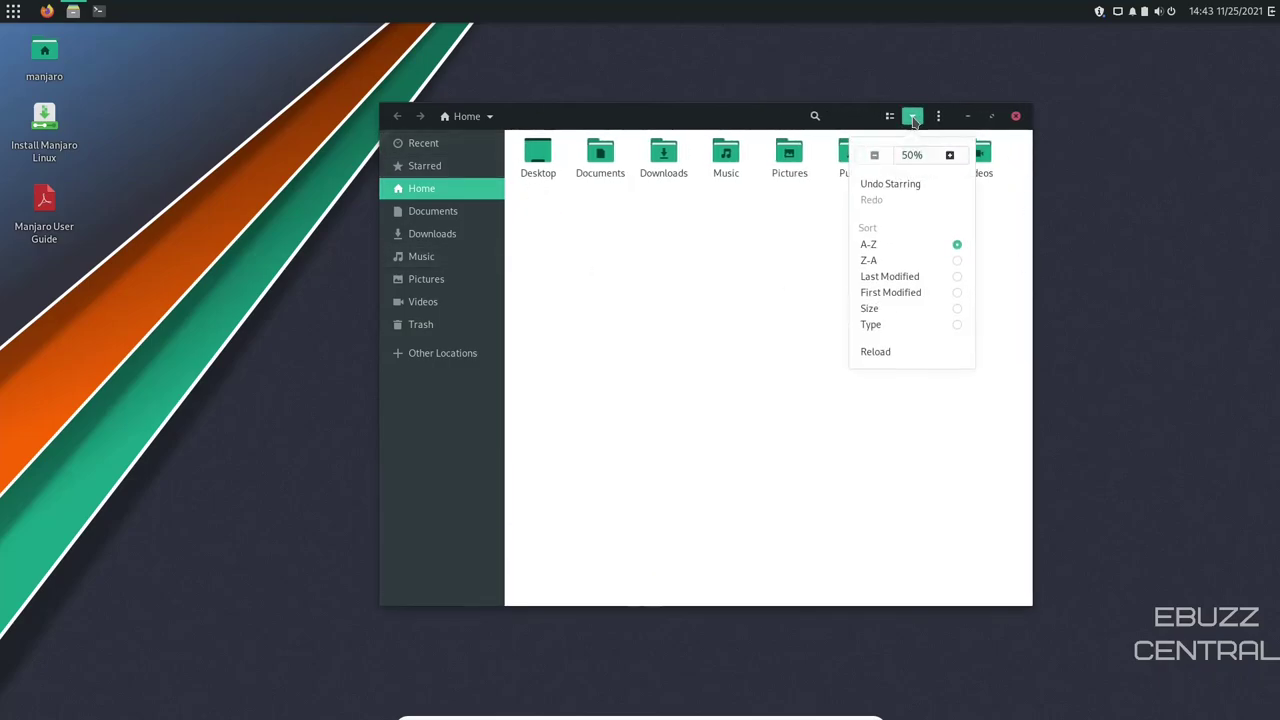
click(950, 156)
click(950, 156)
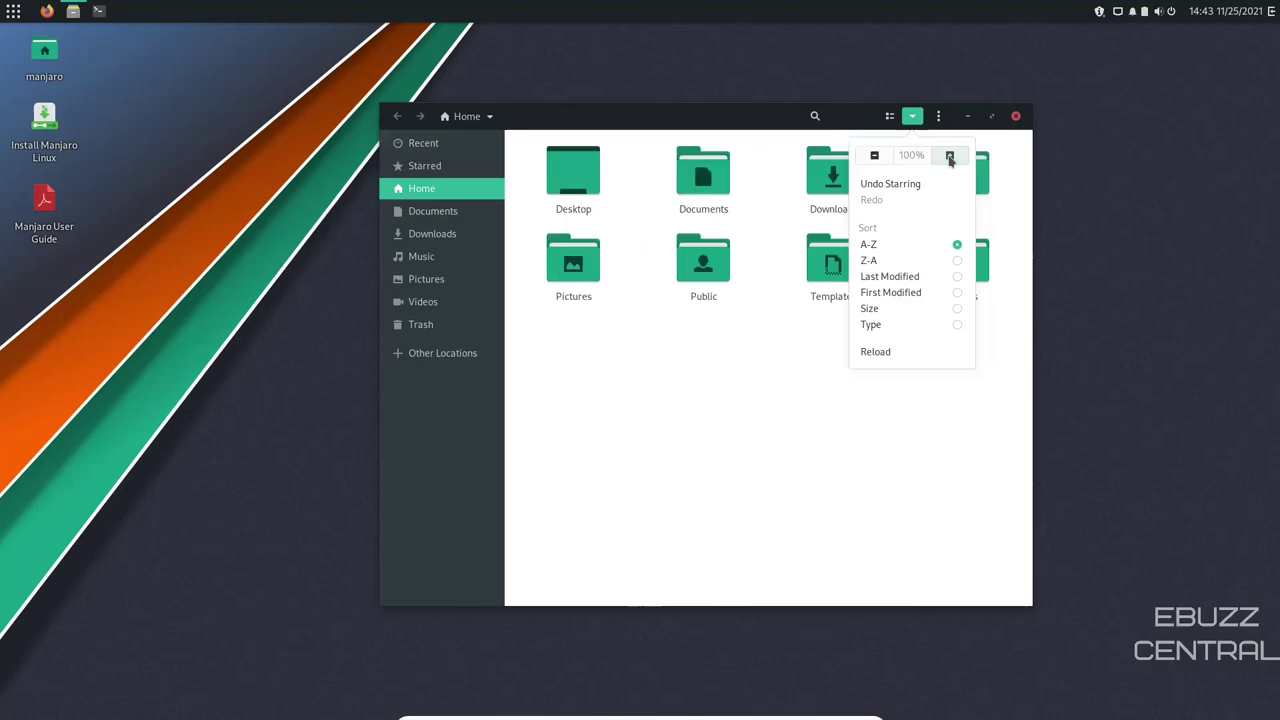
click(873, 157)
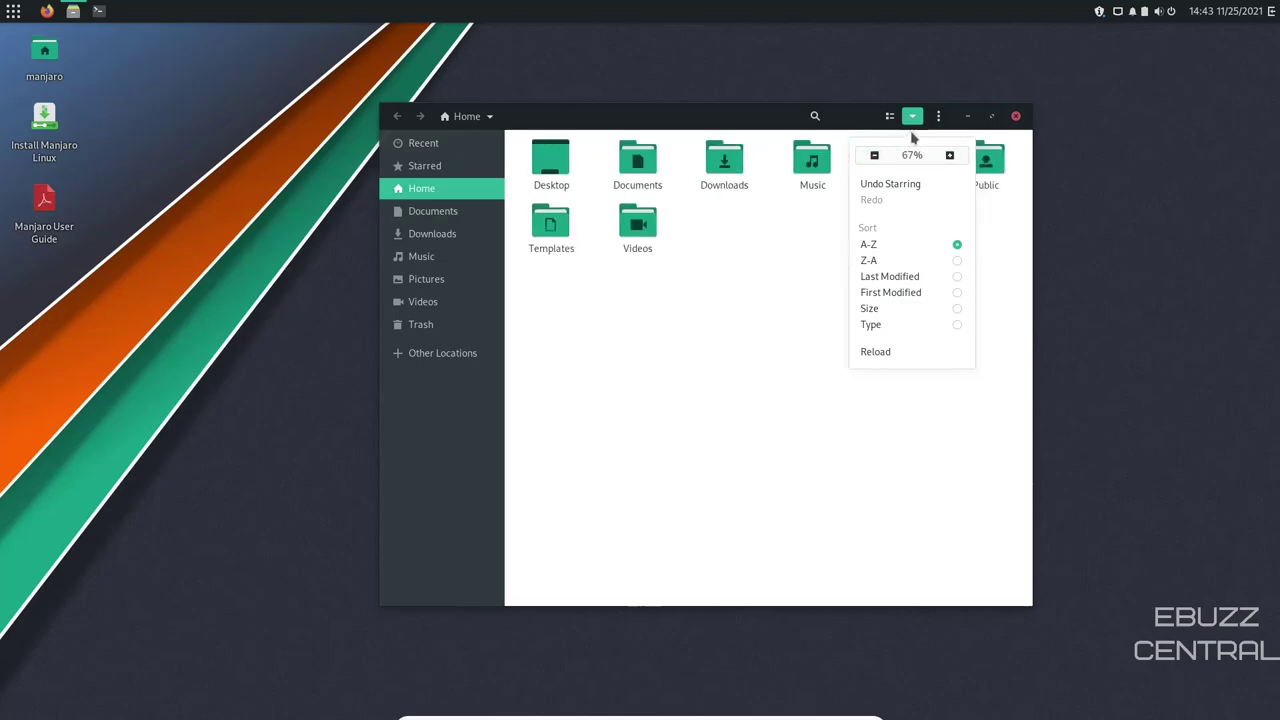
click(911, 119)
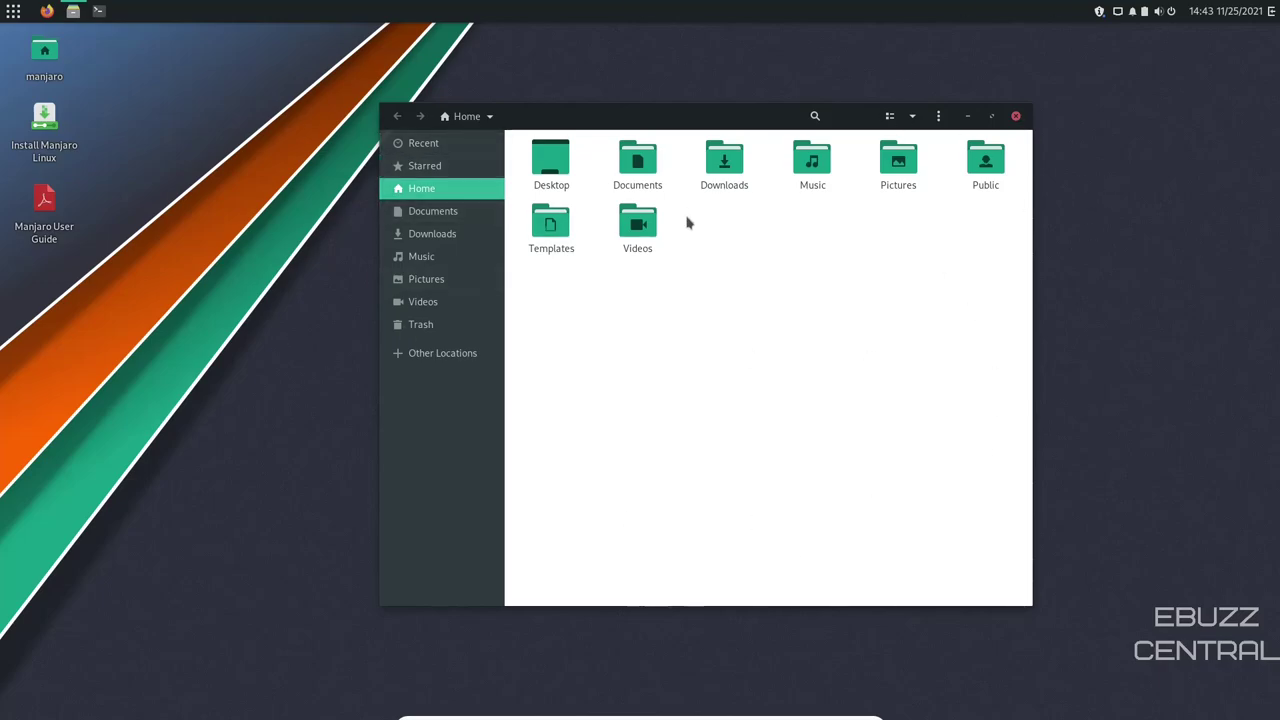
click(1016, 117)
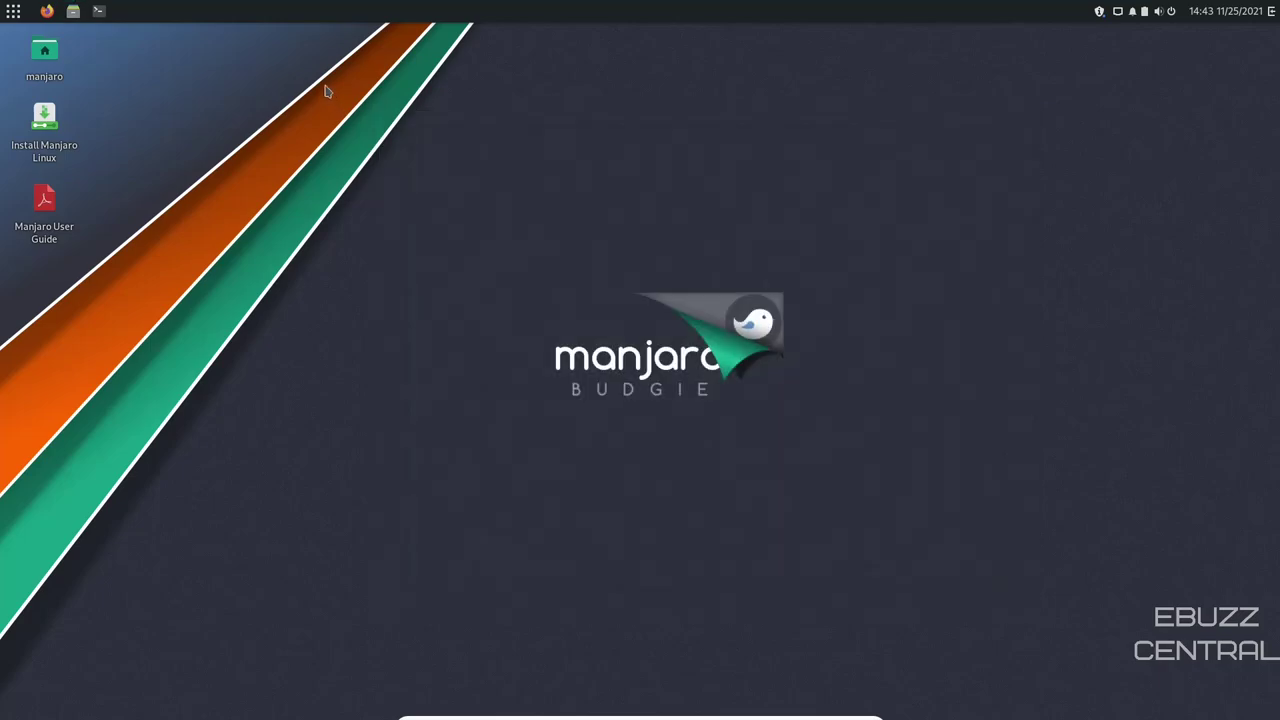
Step: Open a terminal, move its window toward the middle of the desktop, and try to run htop
click(101, 11)
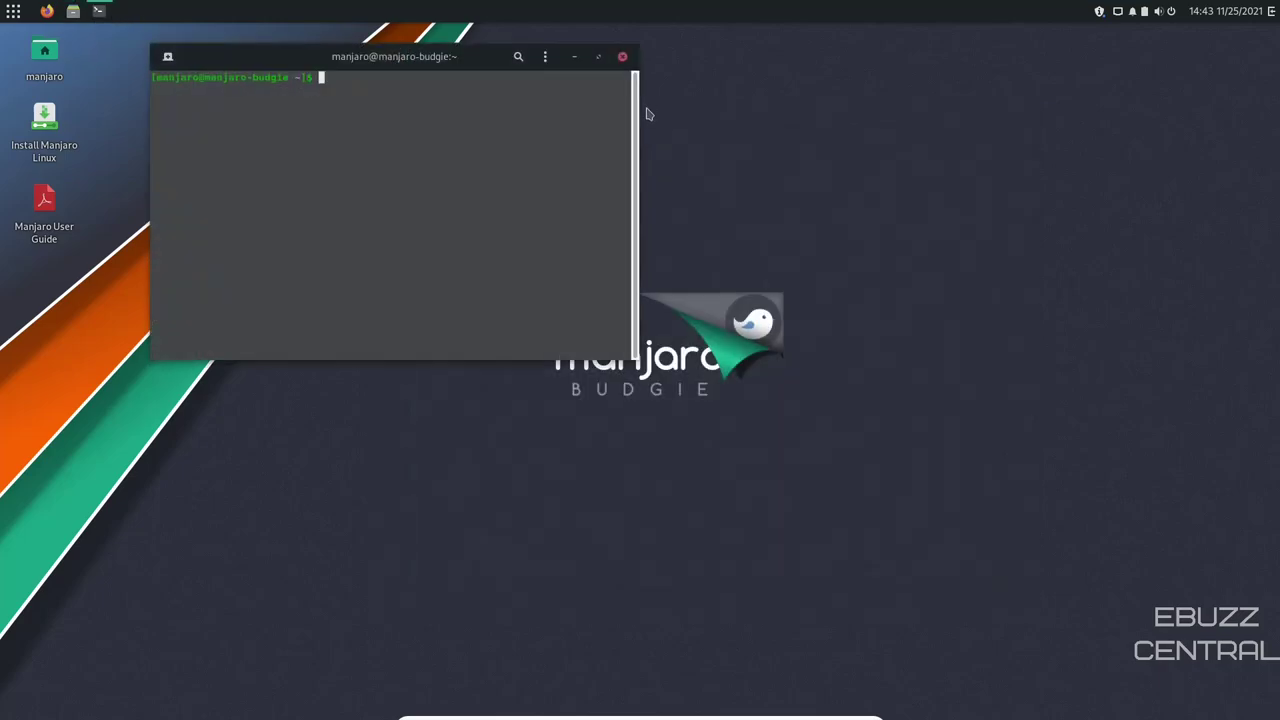
drag(486, 63, 684, 151)
text(htop)
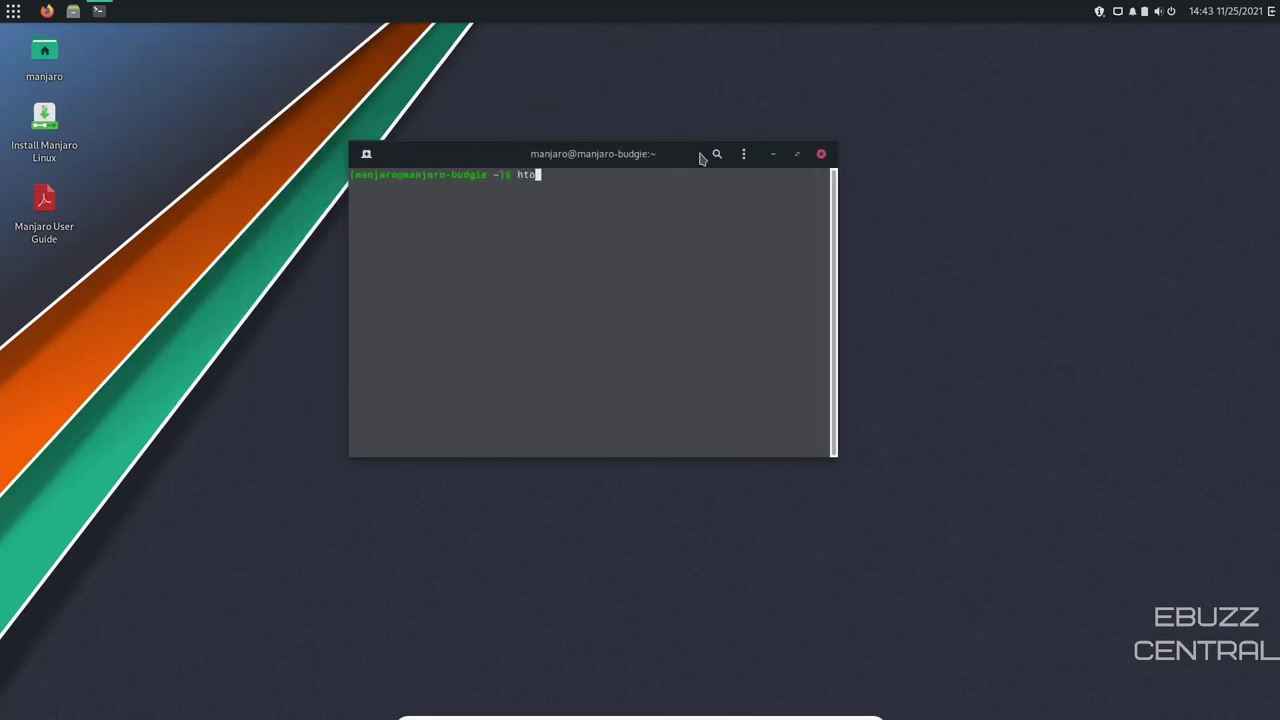
key(Return)
Step: Run top in a maximized terminal to view processes and memory use, and close the terminal despite the running process
text(top)
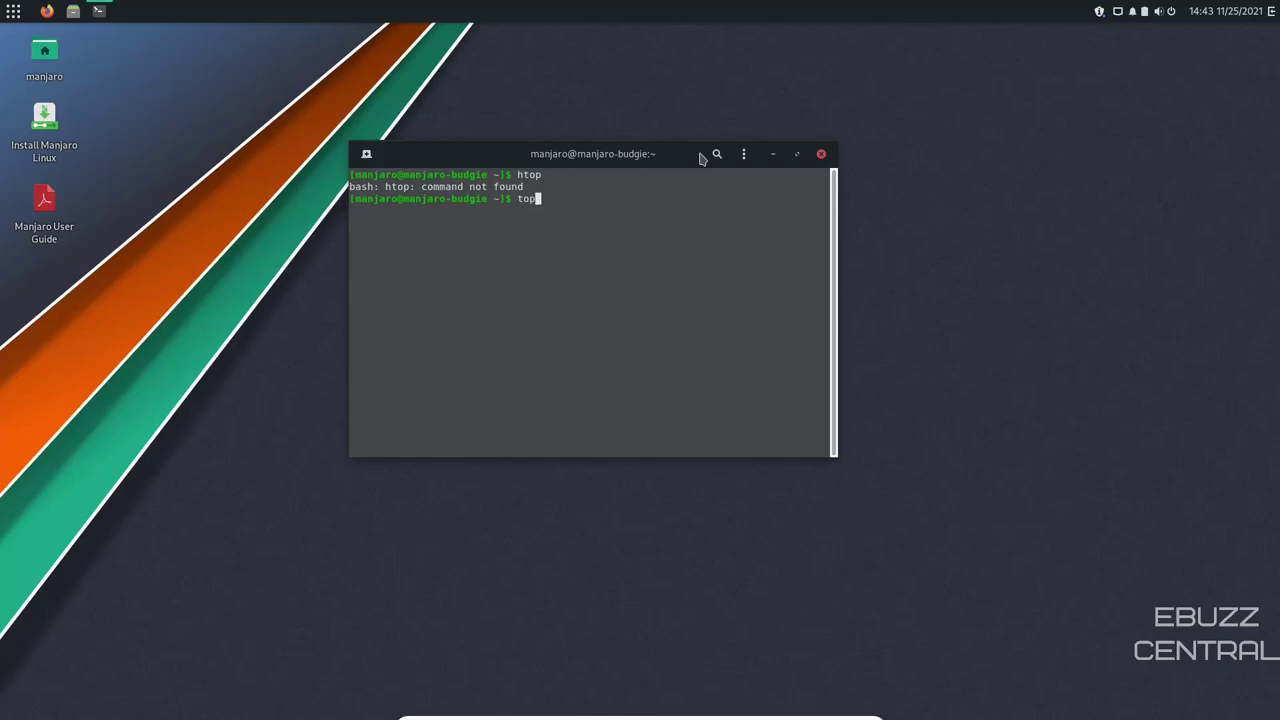
key(Return)
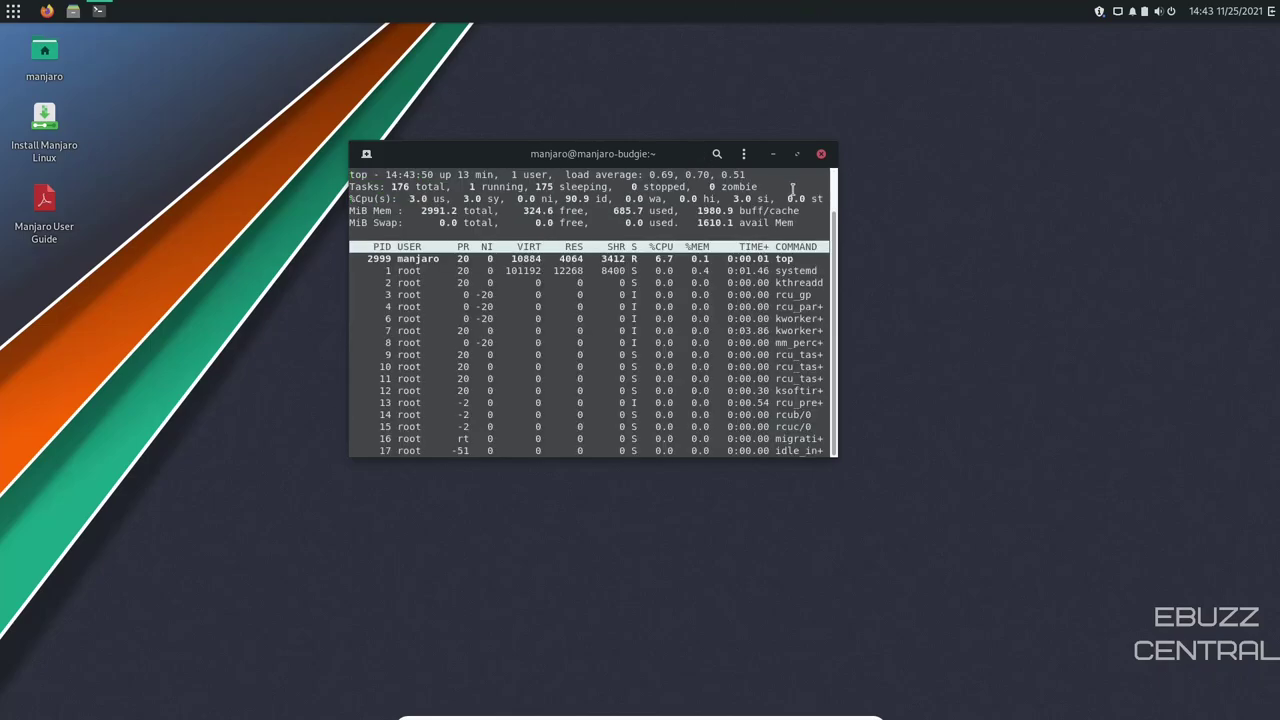
click(797, 153)
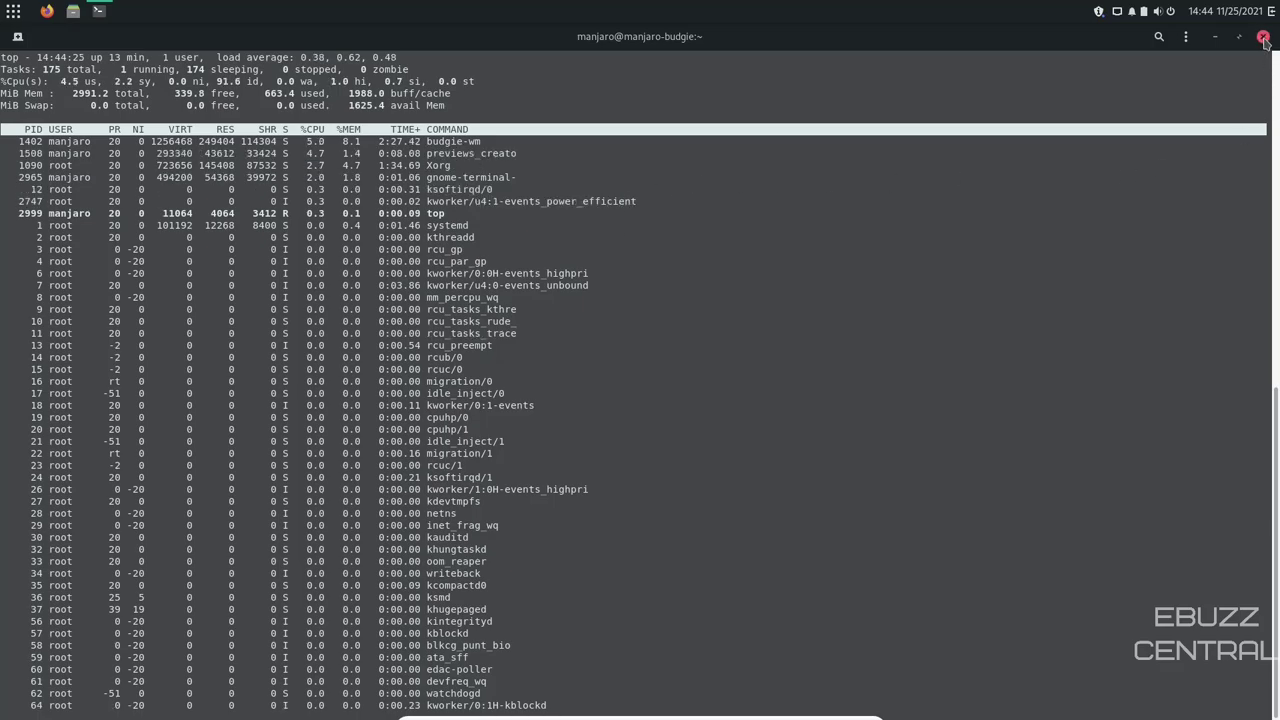
click(1264, 40)
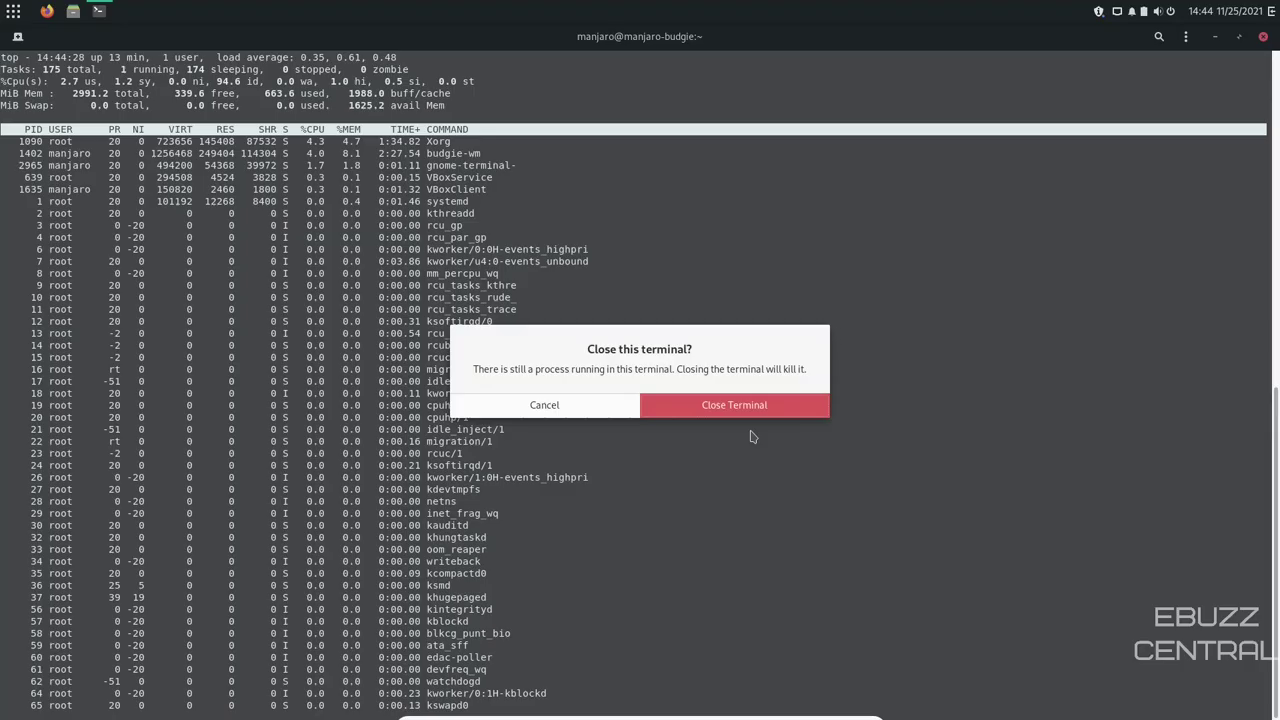
click(720, 405)
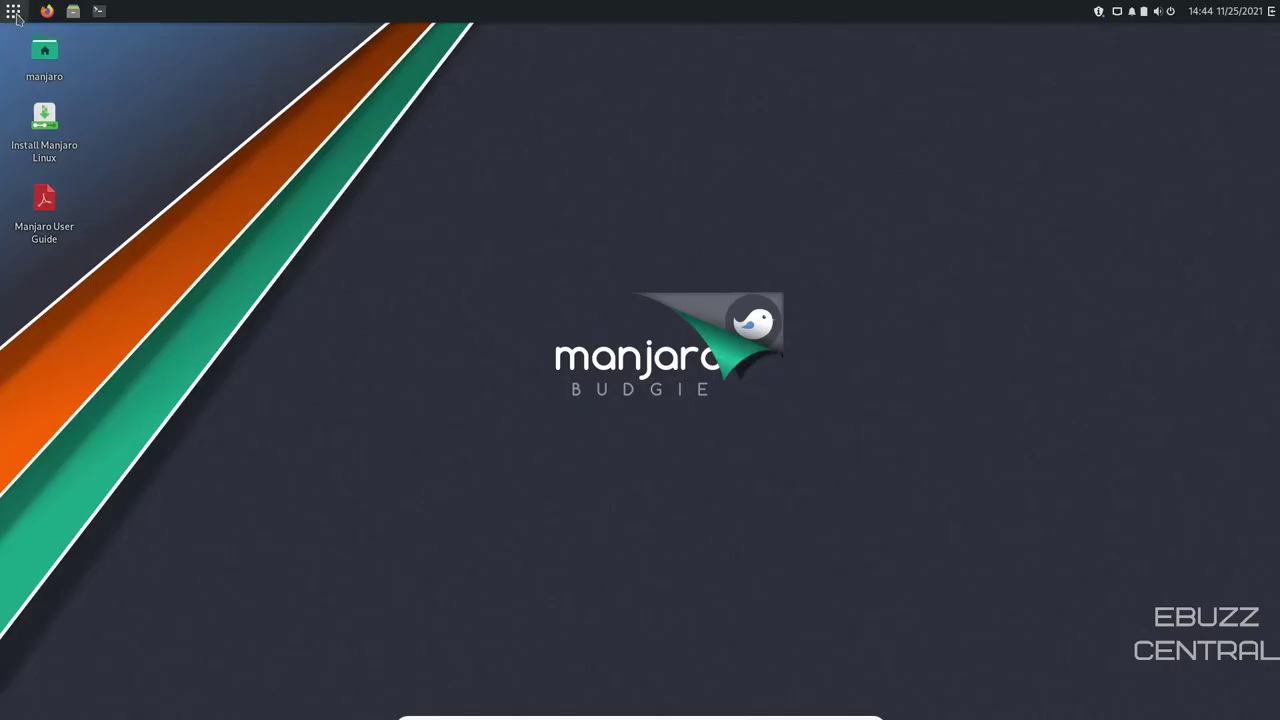
Step: Browse the preinstalled applications in the Accessories, Games, Graphics and Internet categories
click(14, 12)
click(67, 88)
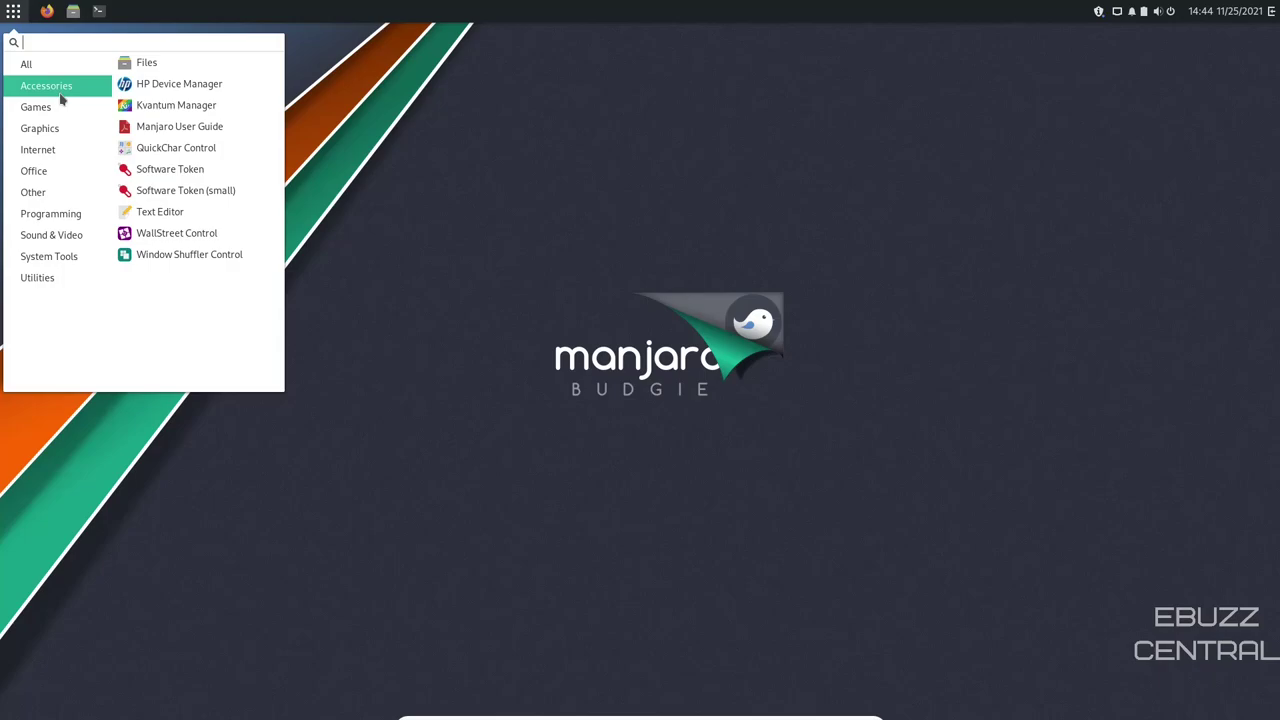
click(60, 109)
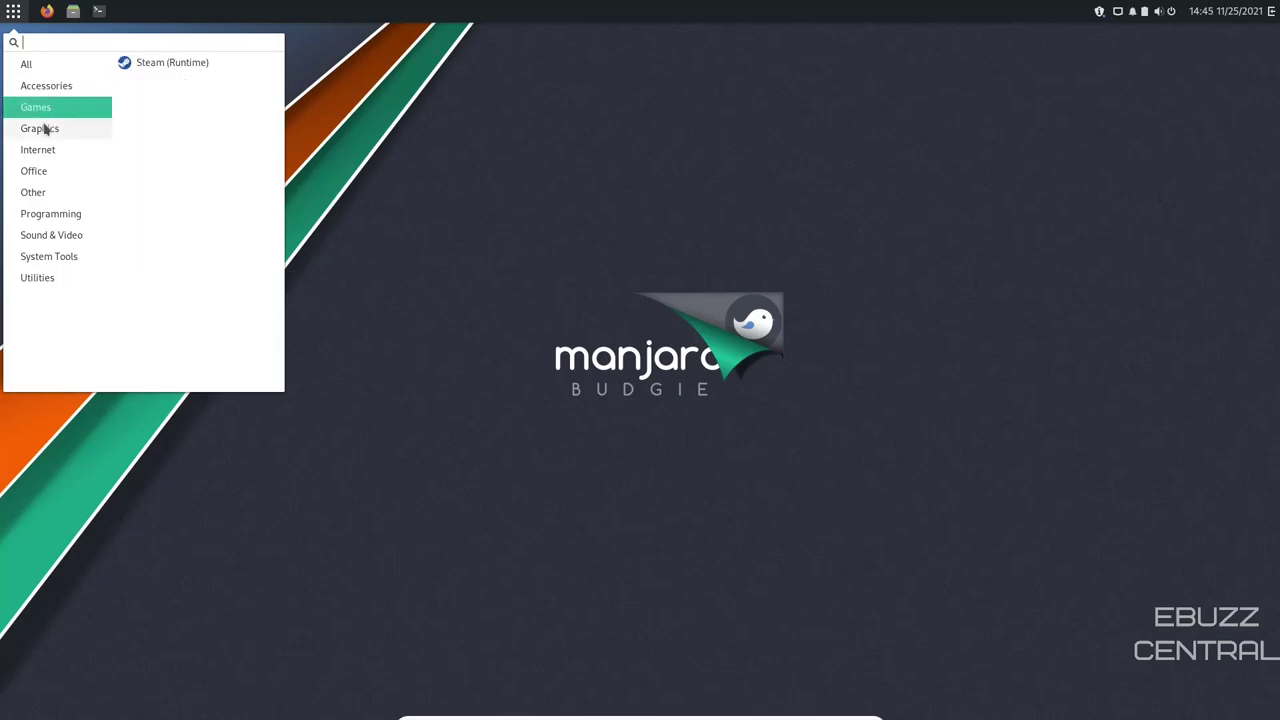
click(44, 128)
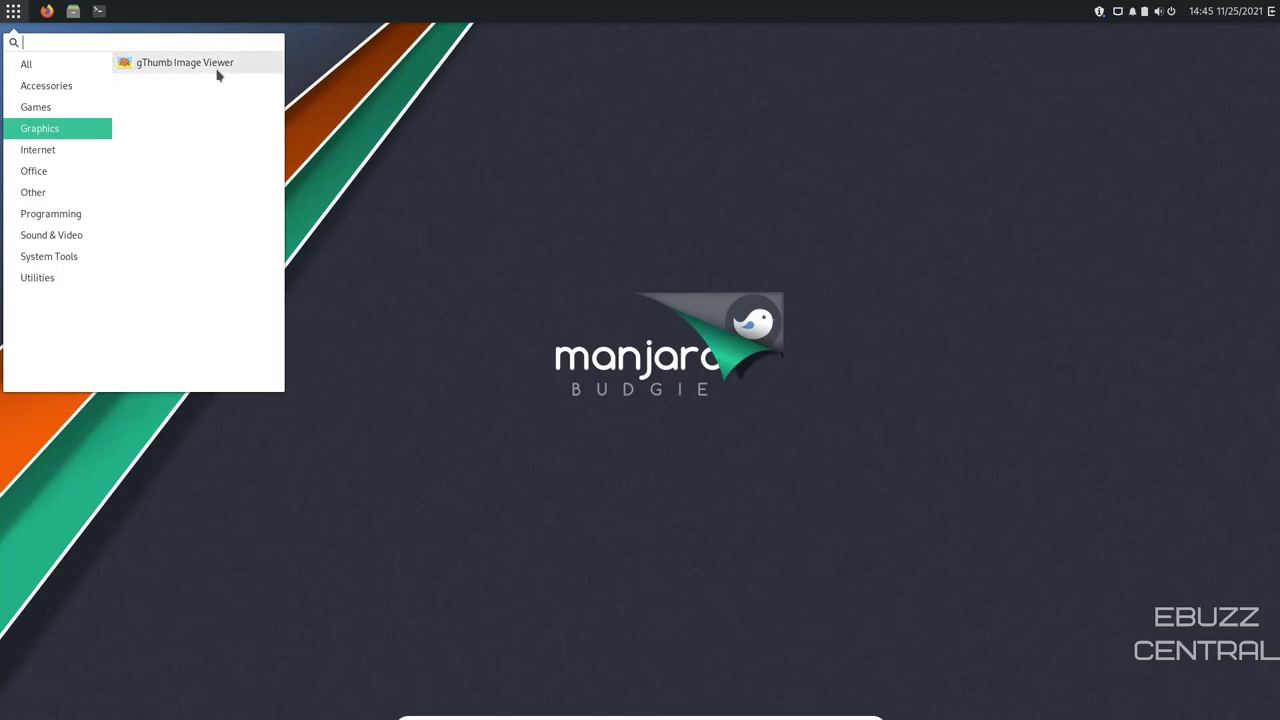
click(36, 152)
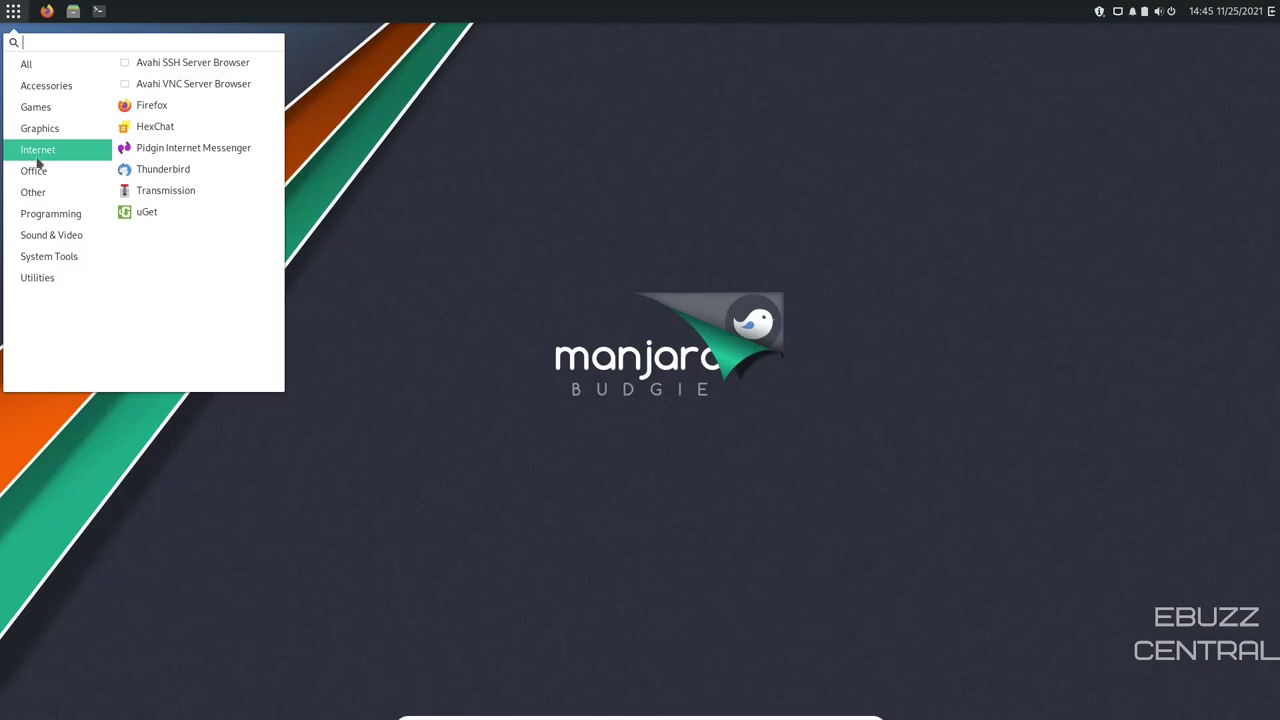
Step: Launch ONLYOFFICE Desktop Editors from the Office category and maximize its window
click(38, 175)
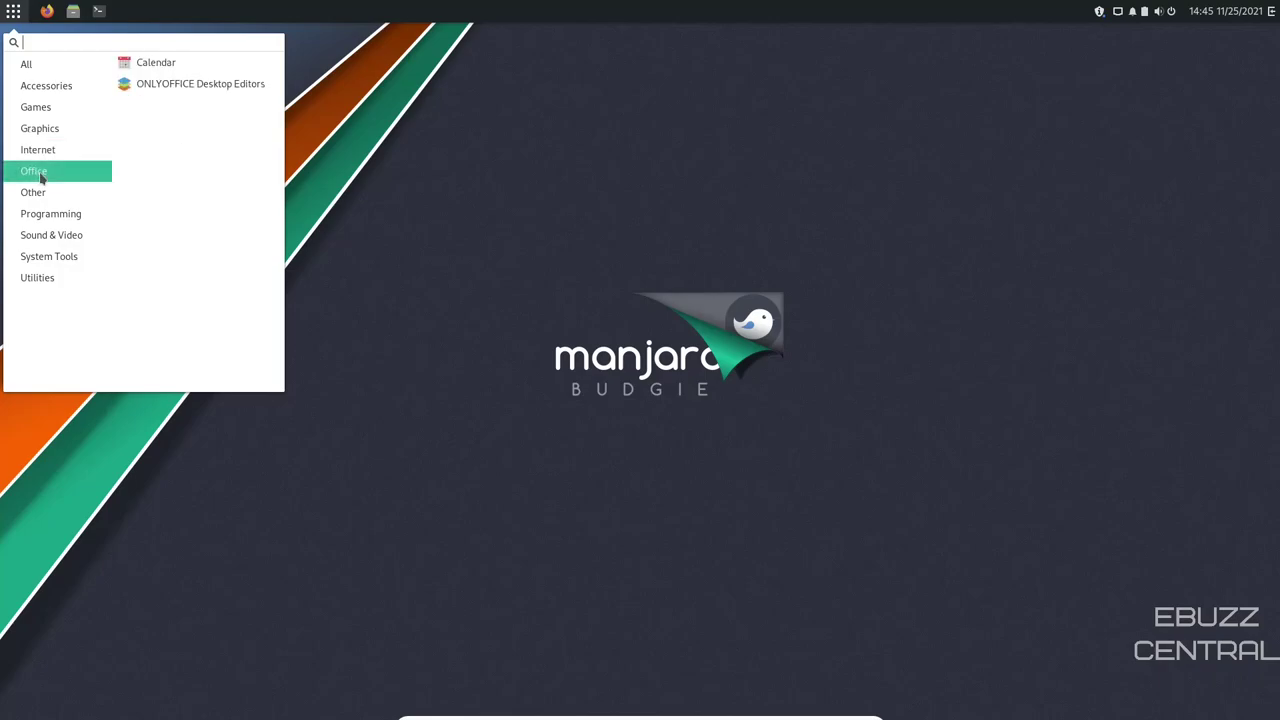
click(160, 86)
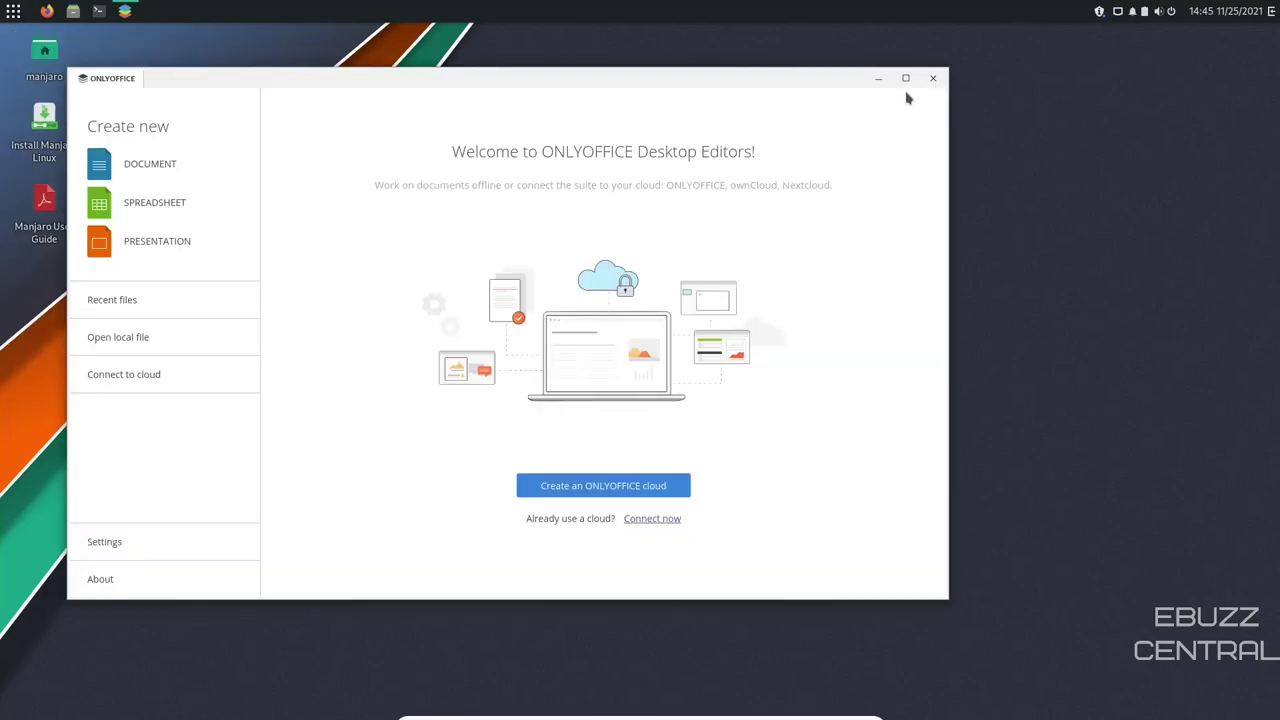
click(906, 79)
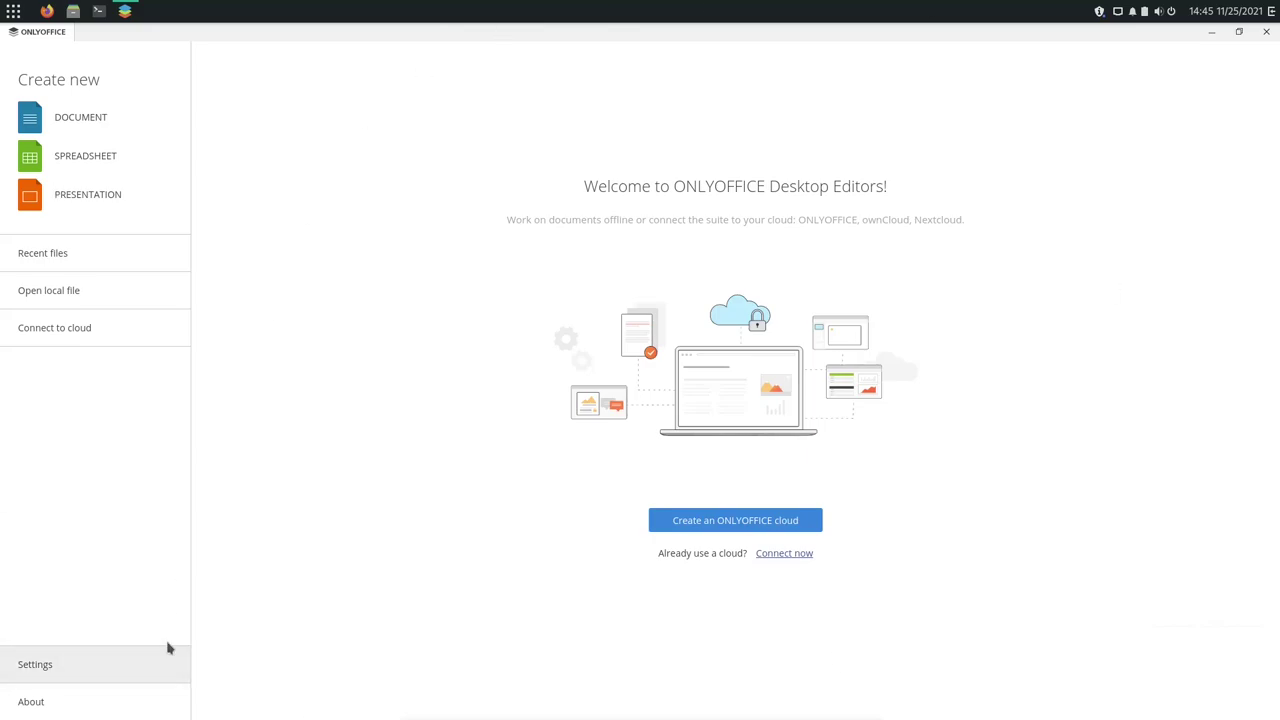
Step: Set the ONLYOFFICE interface scaling to 150% and the interface theme to Dark, and apply both settings
click(81, 668)
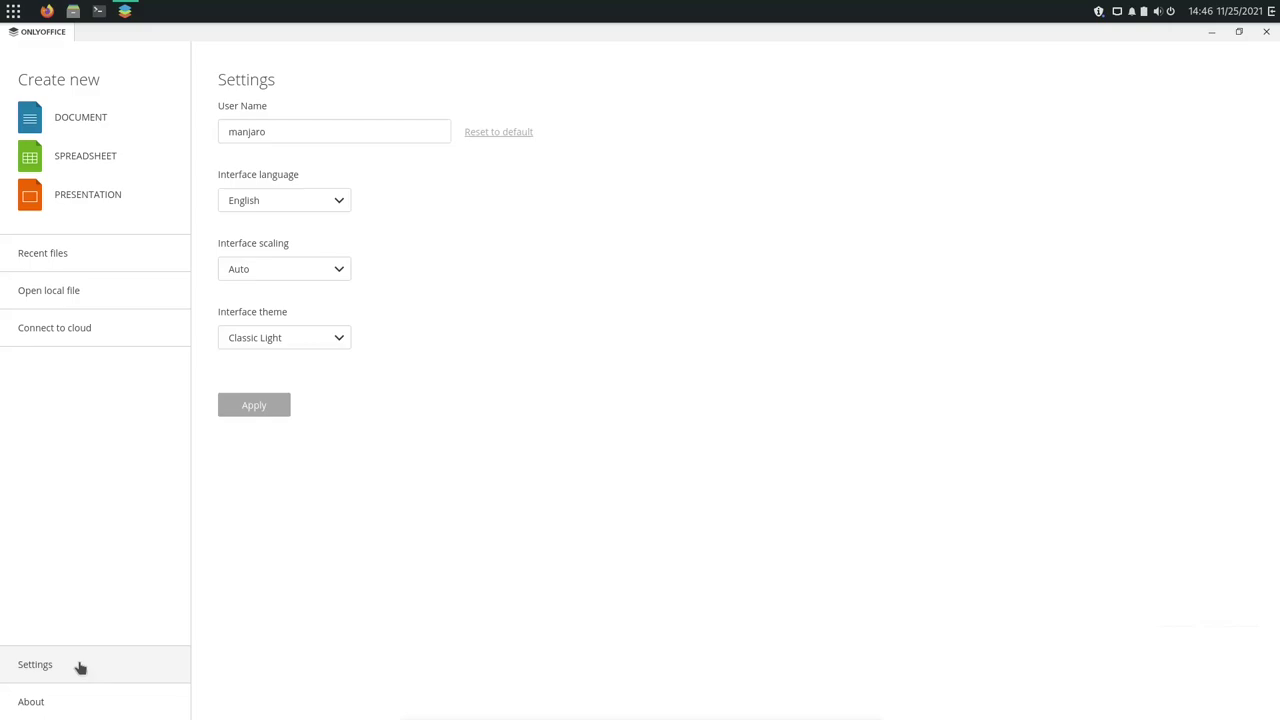
click(334, 273)
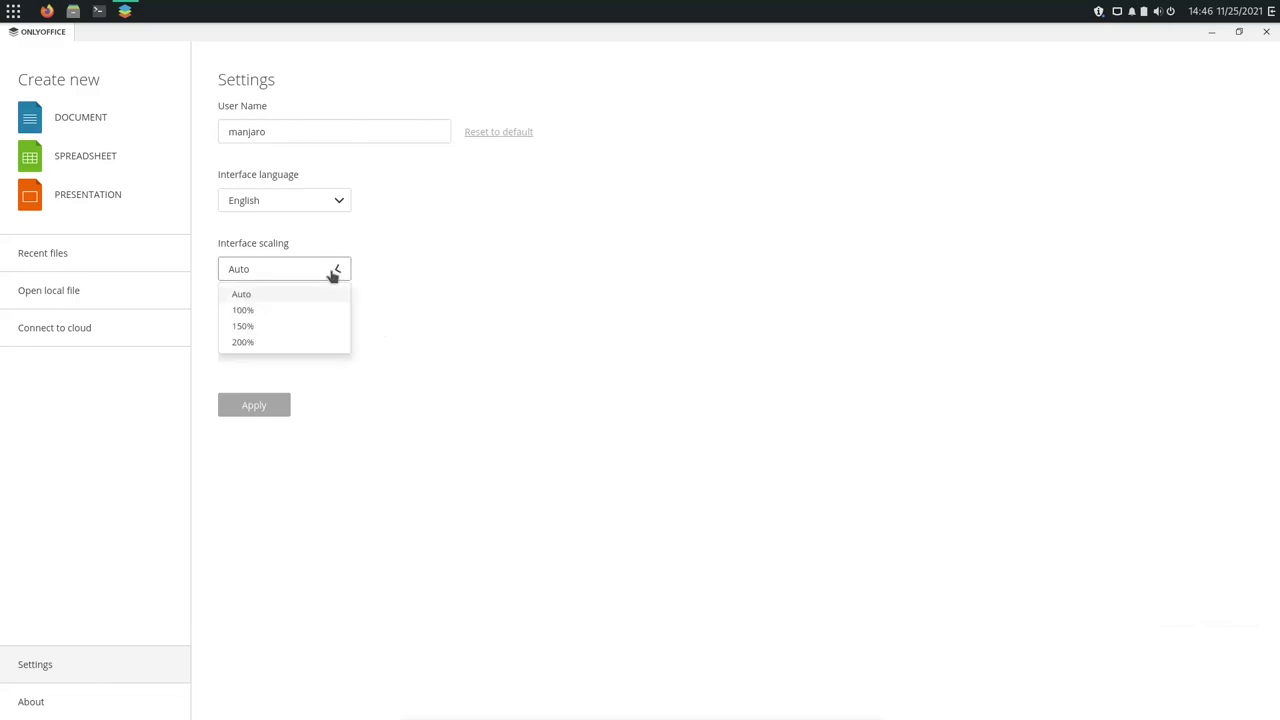
click(263, 327)
click(341, 346)
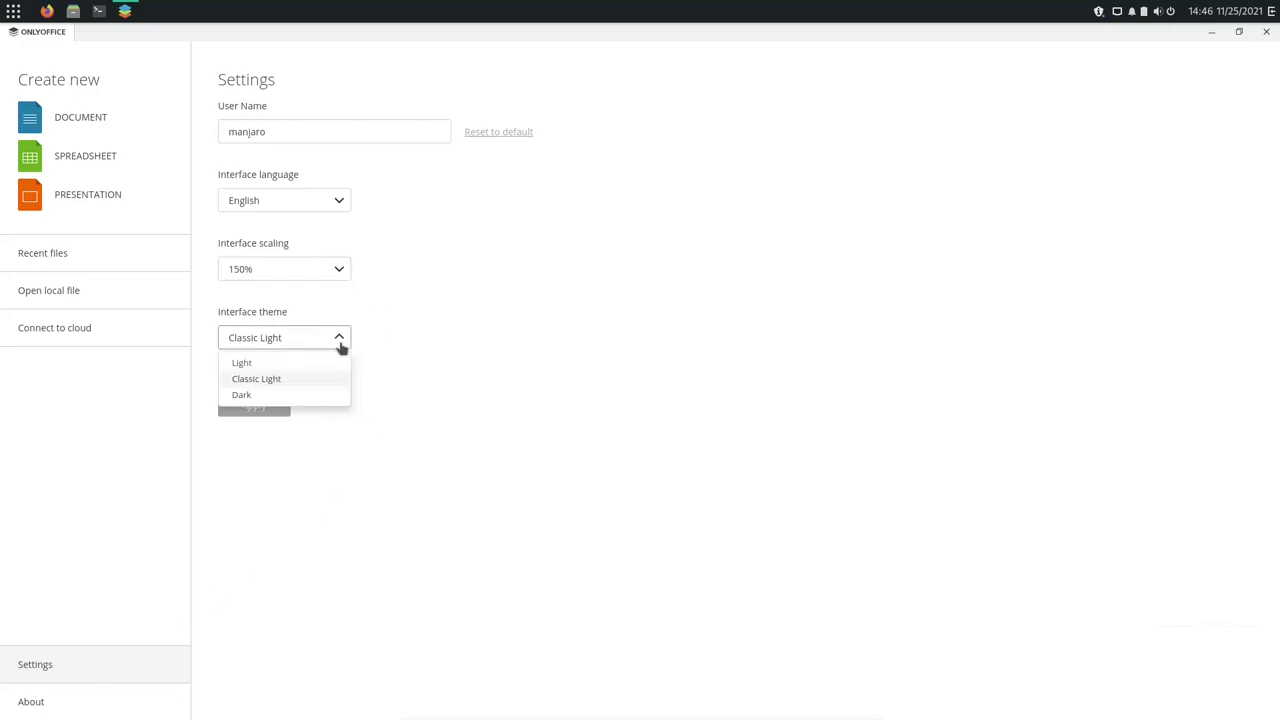
click(257, 396)
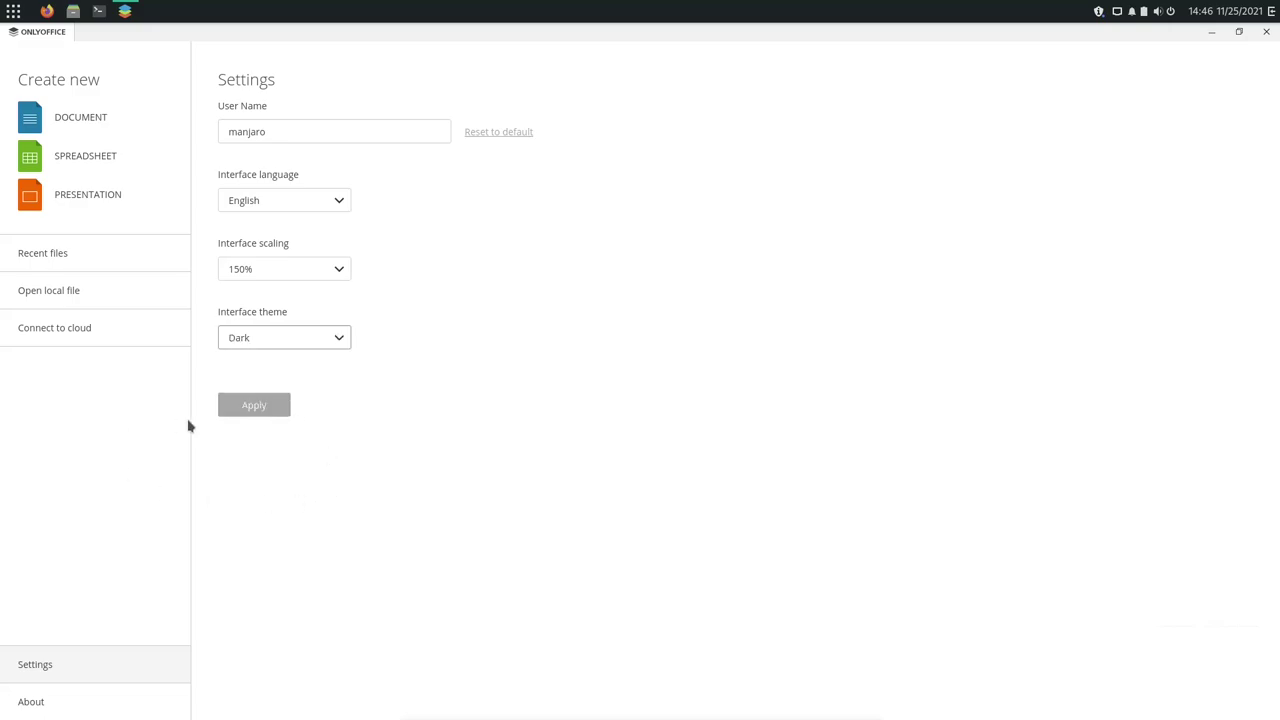
click(250, 410)
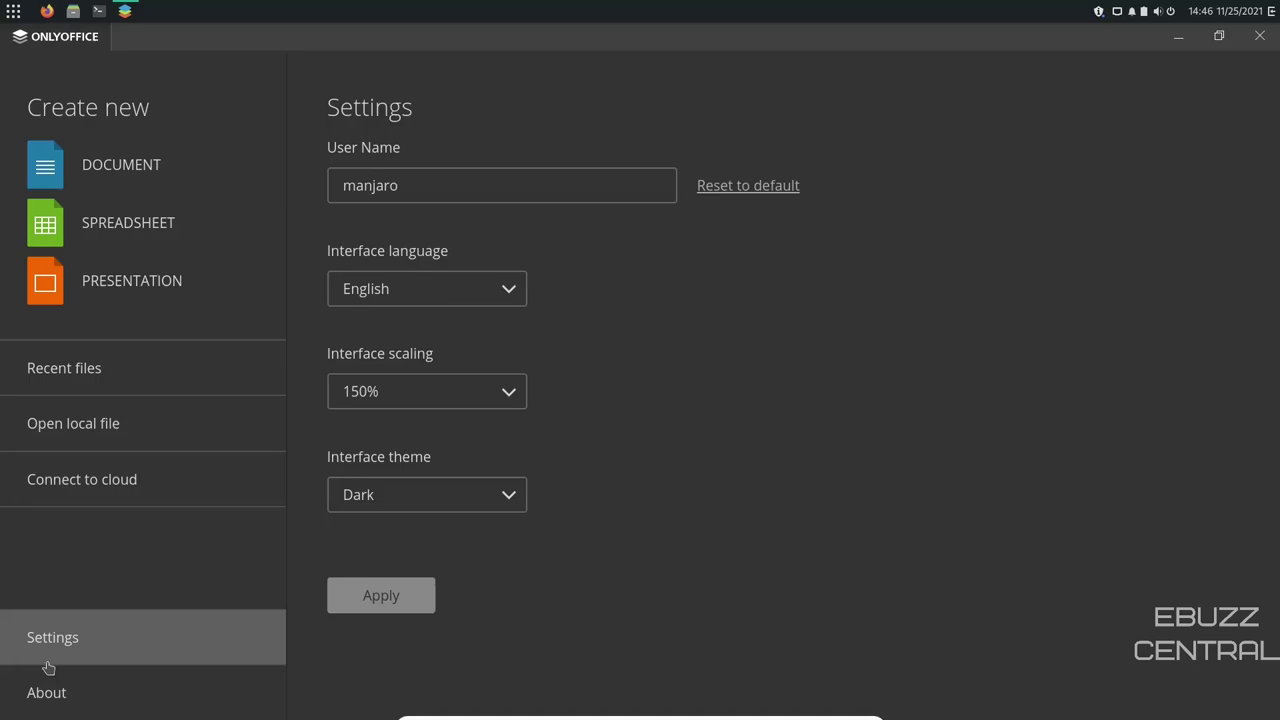
Step: Create a new blank document, a new spreadsheet and a new presentation in ONLYOFFICE
click(104, 176)
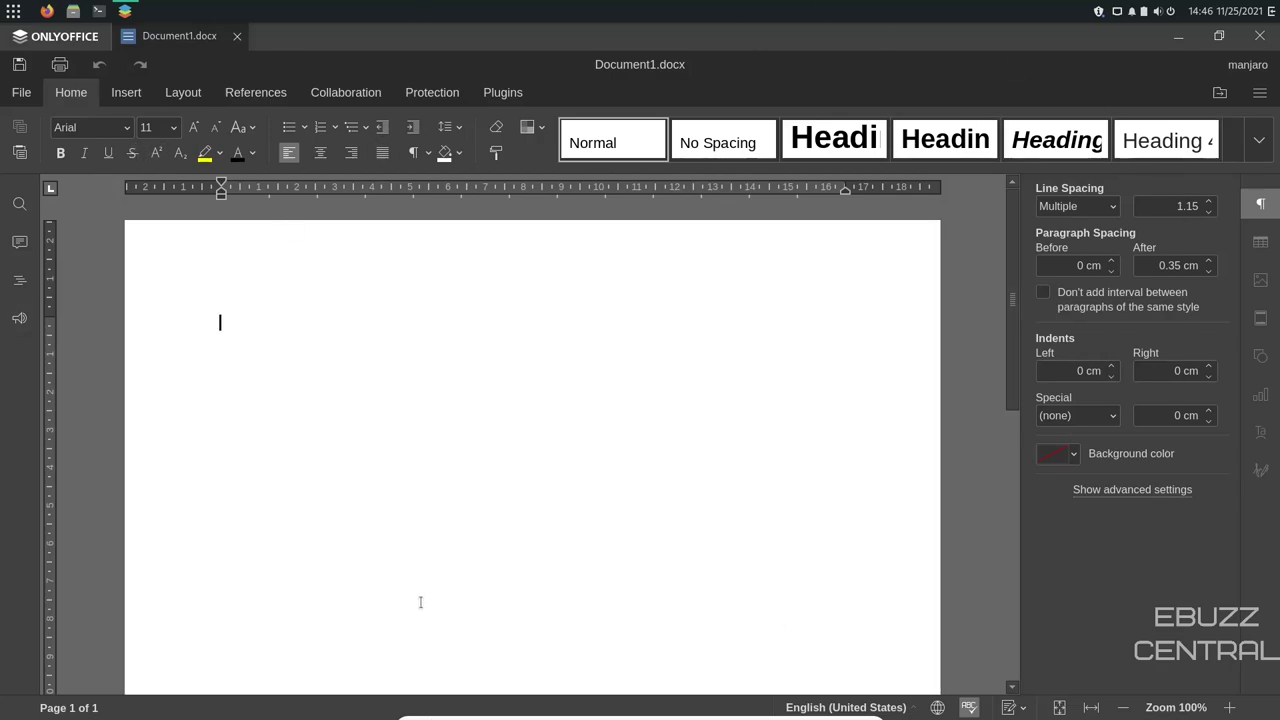
click(52, 38)
click(105, 224)
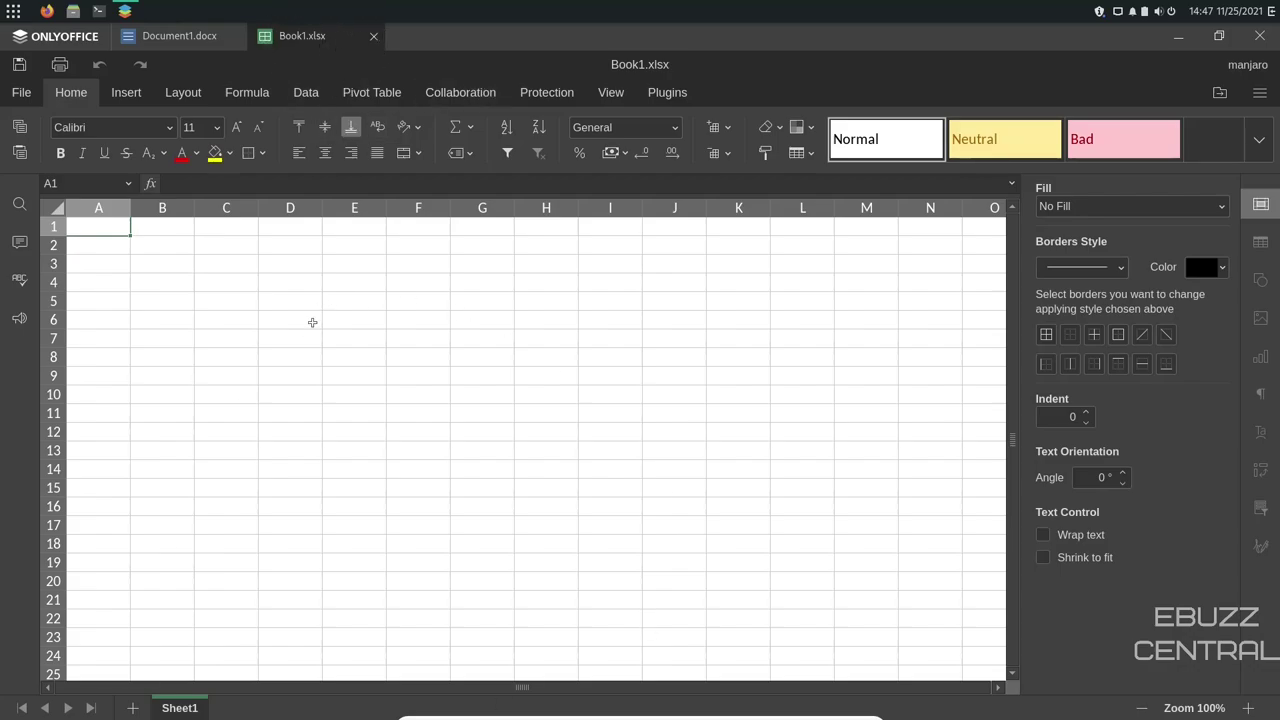
click(56, 36)
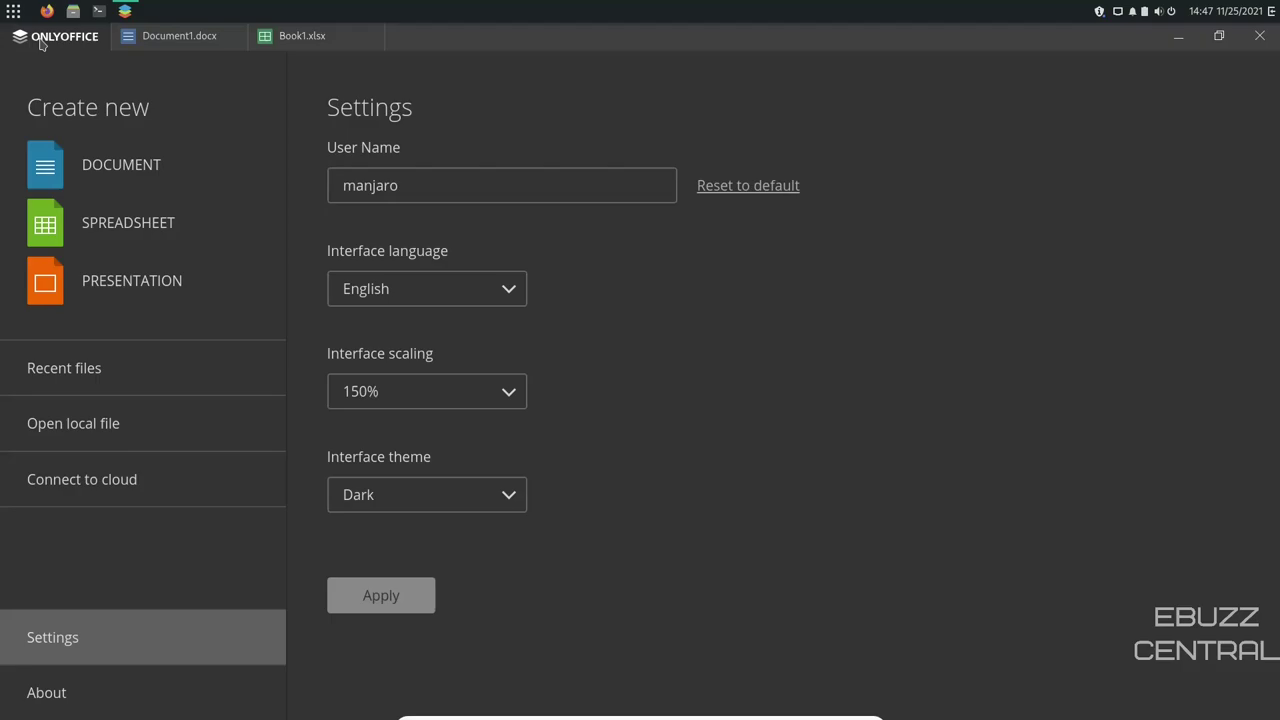
click(83, 303)
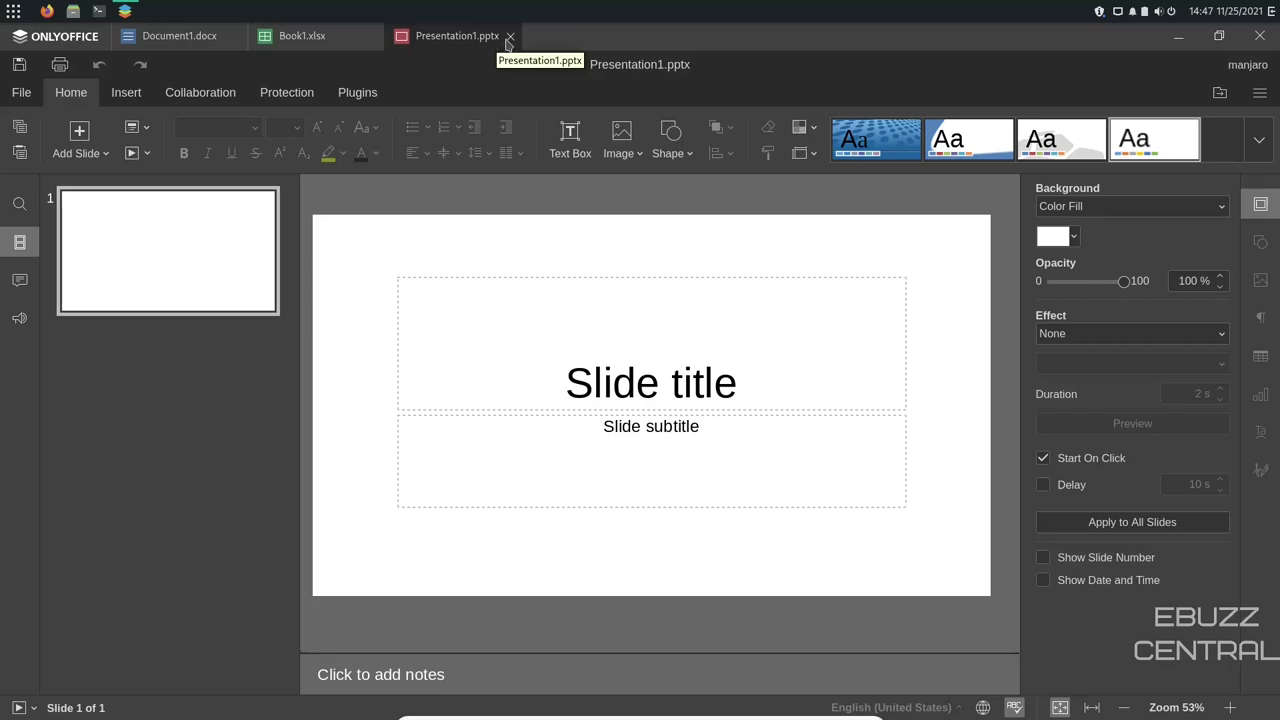
Step: Close the blank presentation, spreadsheet and document, and exit ONLYOFFICE
click(510, 36)
click(375, 36)
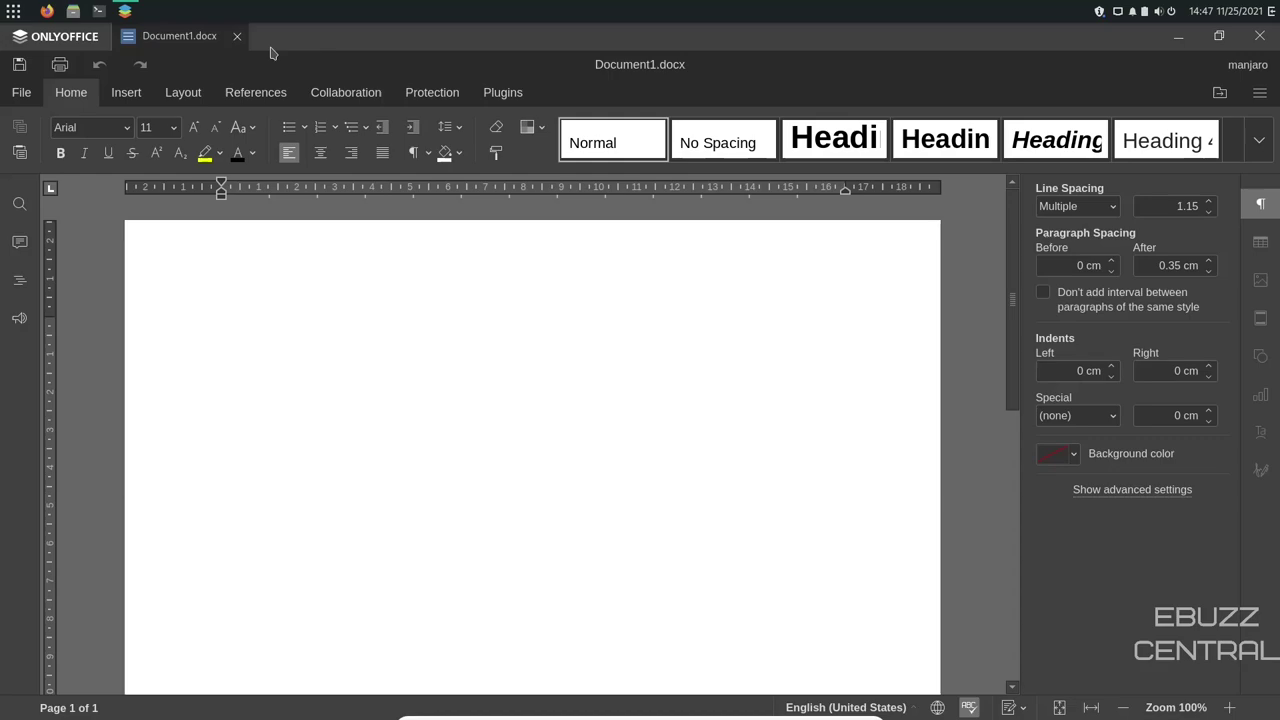
click(237, 38)
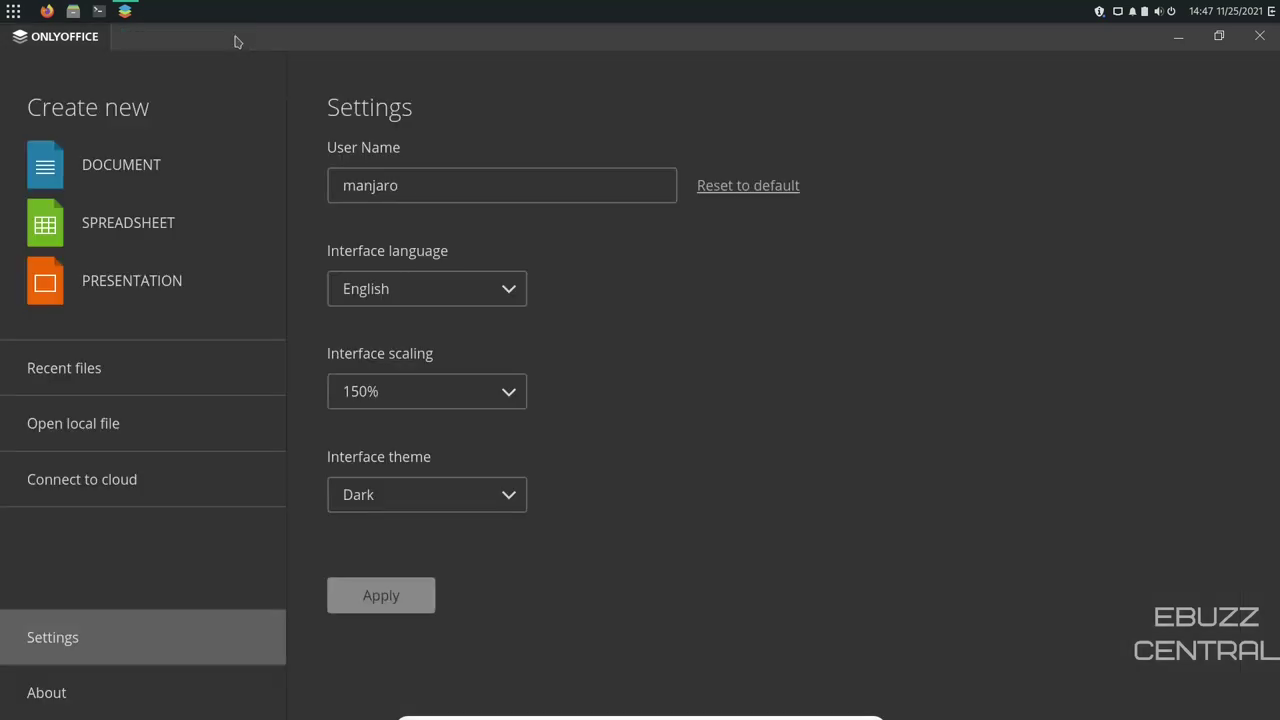
click(1259, 36)
Step: Open Manjaro Settings Manager from the Other application category and view its Hardware Configuration page
click(14, 12)
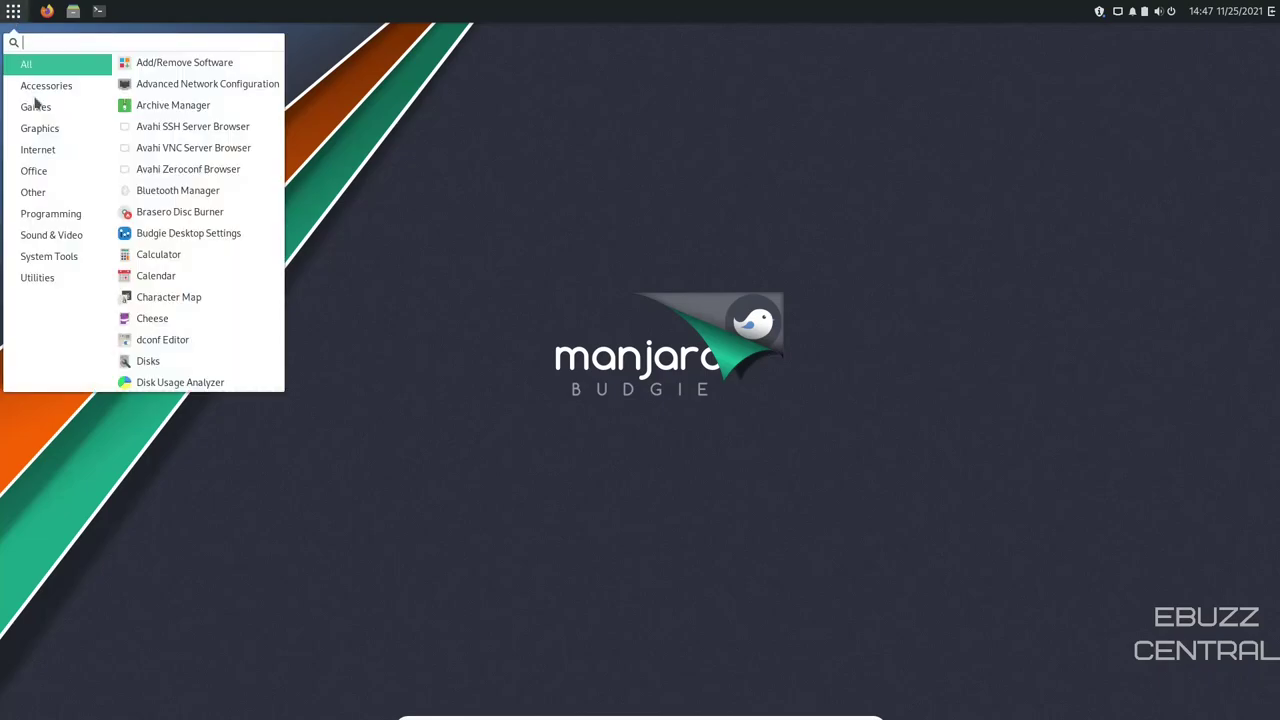
click(49, 193)
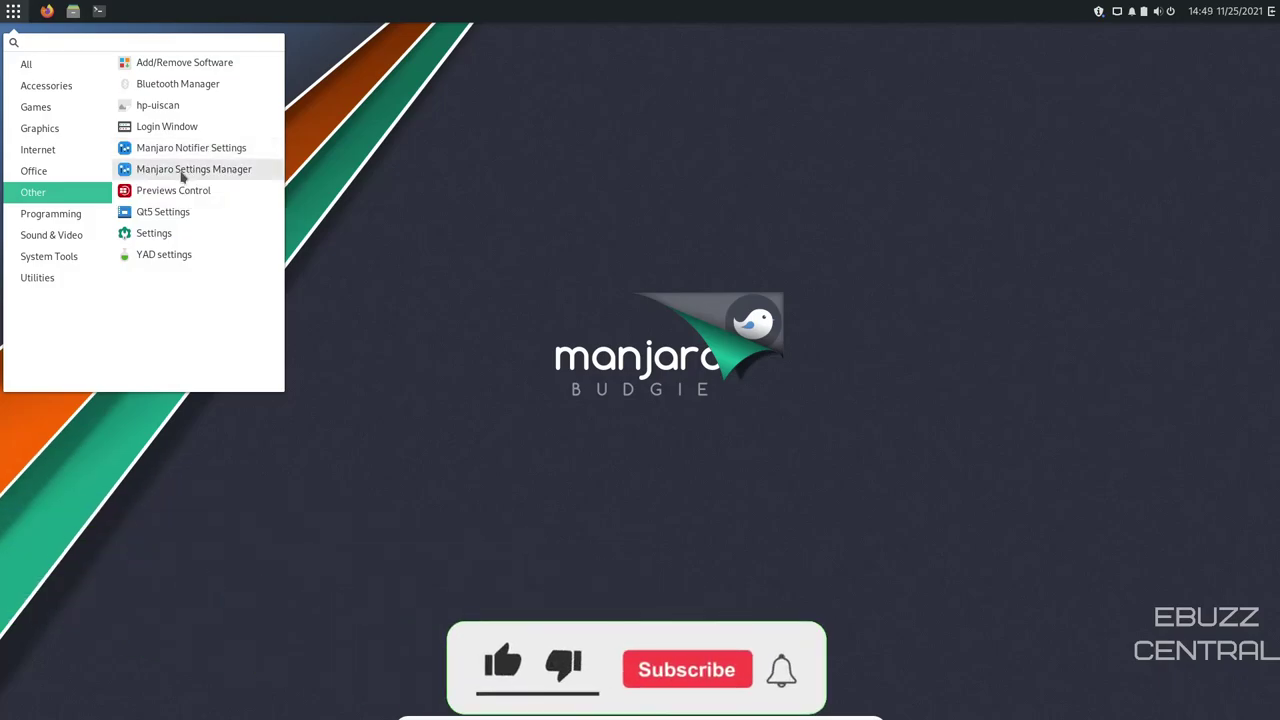
click(183, 170)
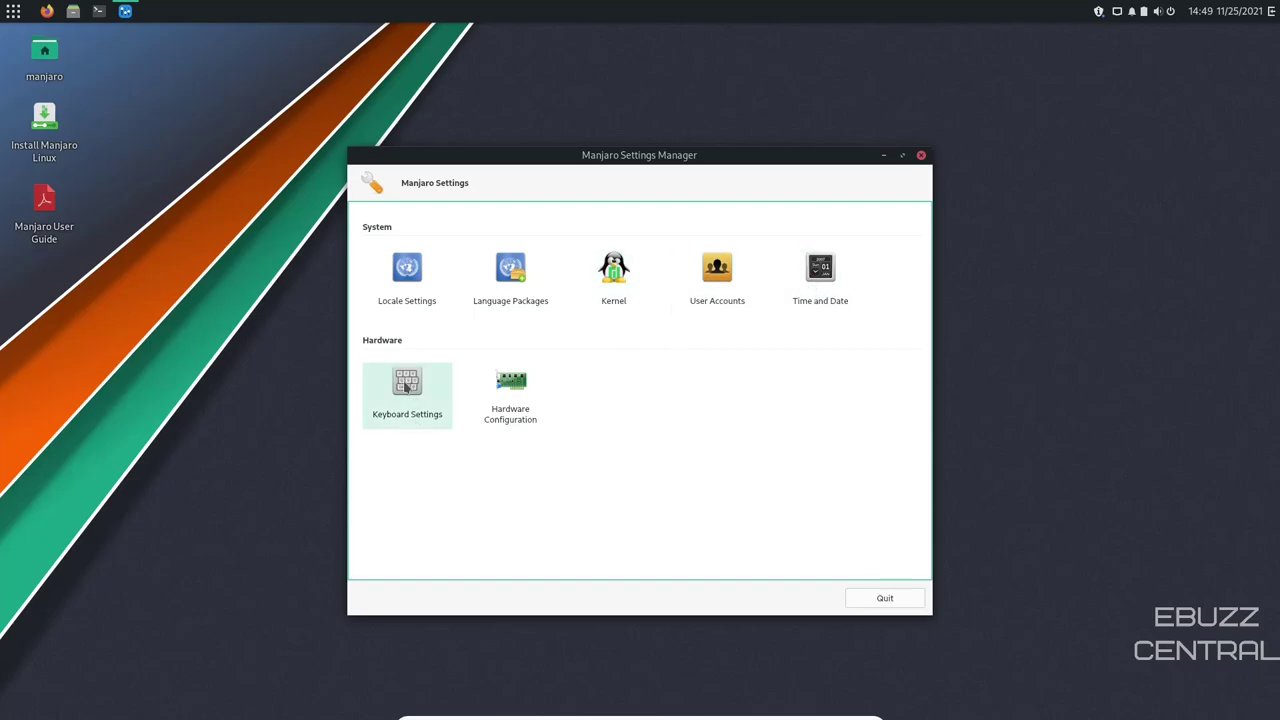
click(519, 403)
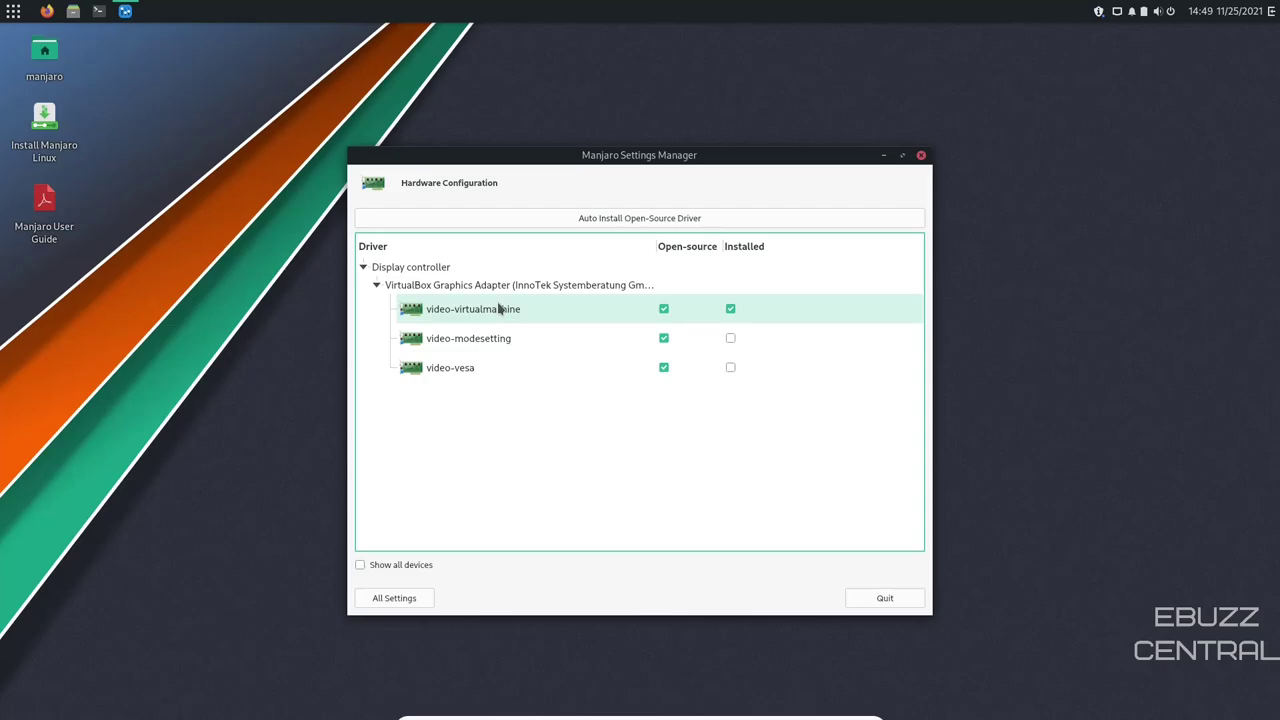
Step: Check which actions are offered for the video-virtualmachine driver, and quit Manjaro Settings Manager without changing it
right_click(564, 320)
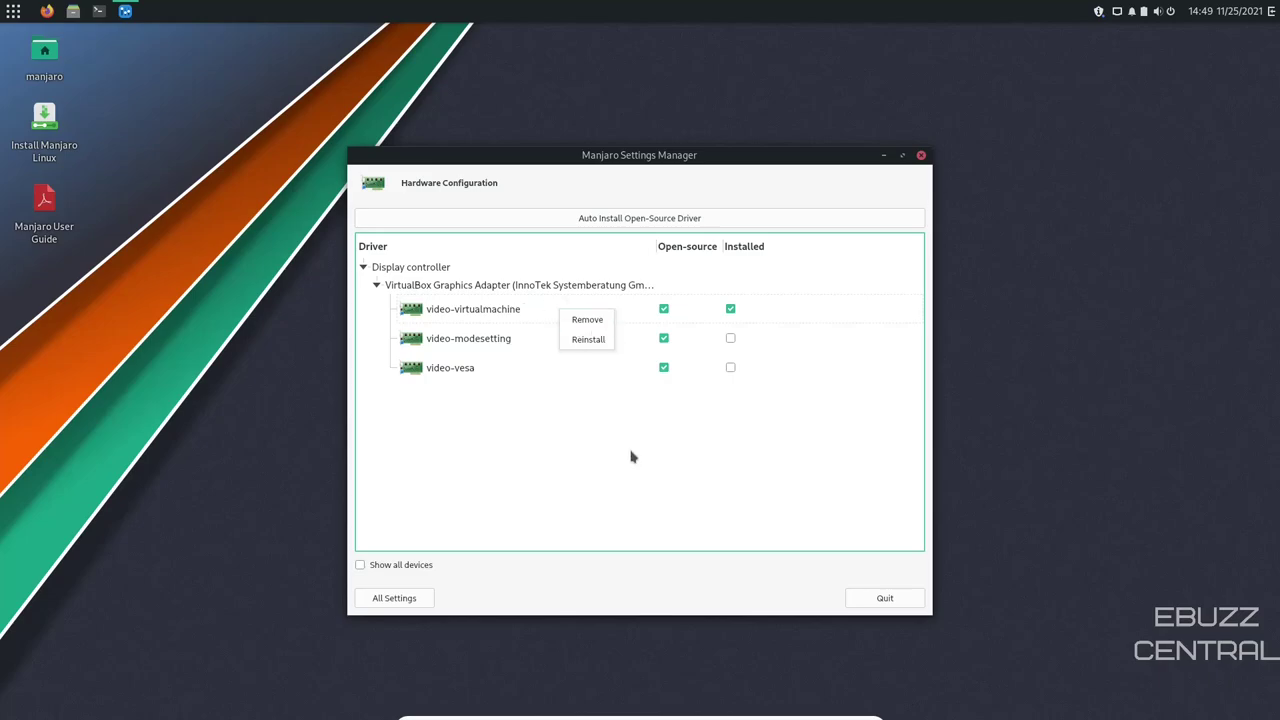
click(660, 480)
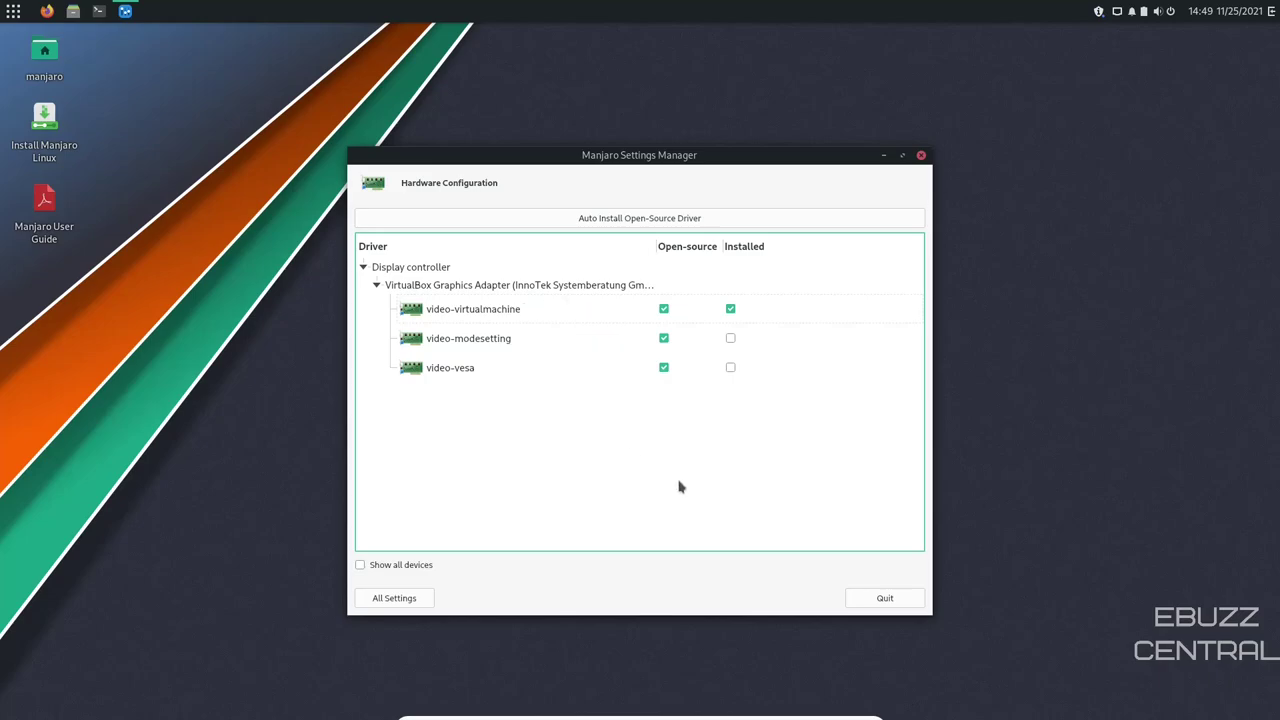
click(885, 598)
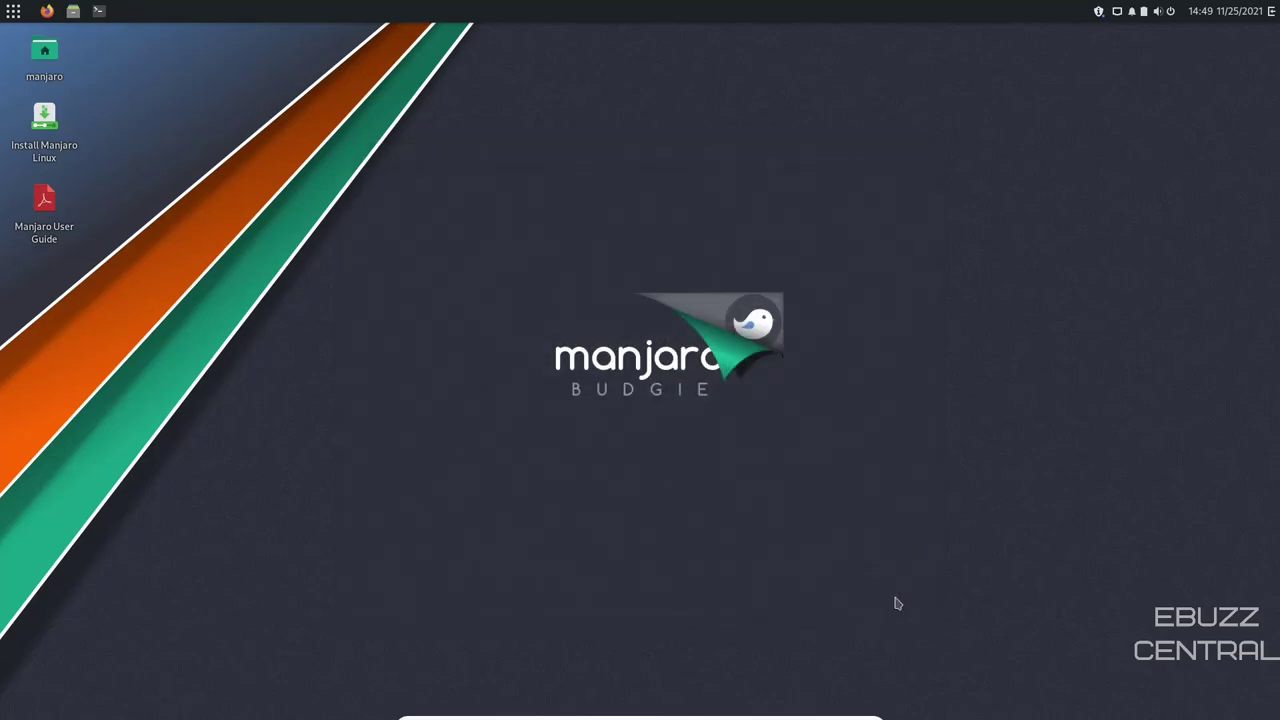
Step: Browse the Programming and Sound & Video categories, launch Lollypop, and move its window toward the middle of the desktop
click(12, 14)
click(43, 216)
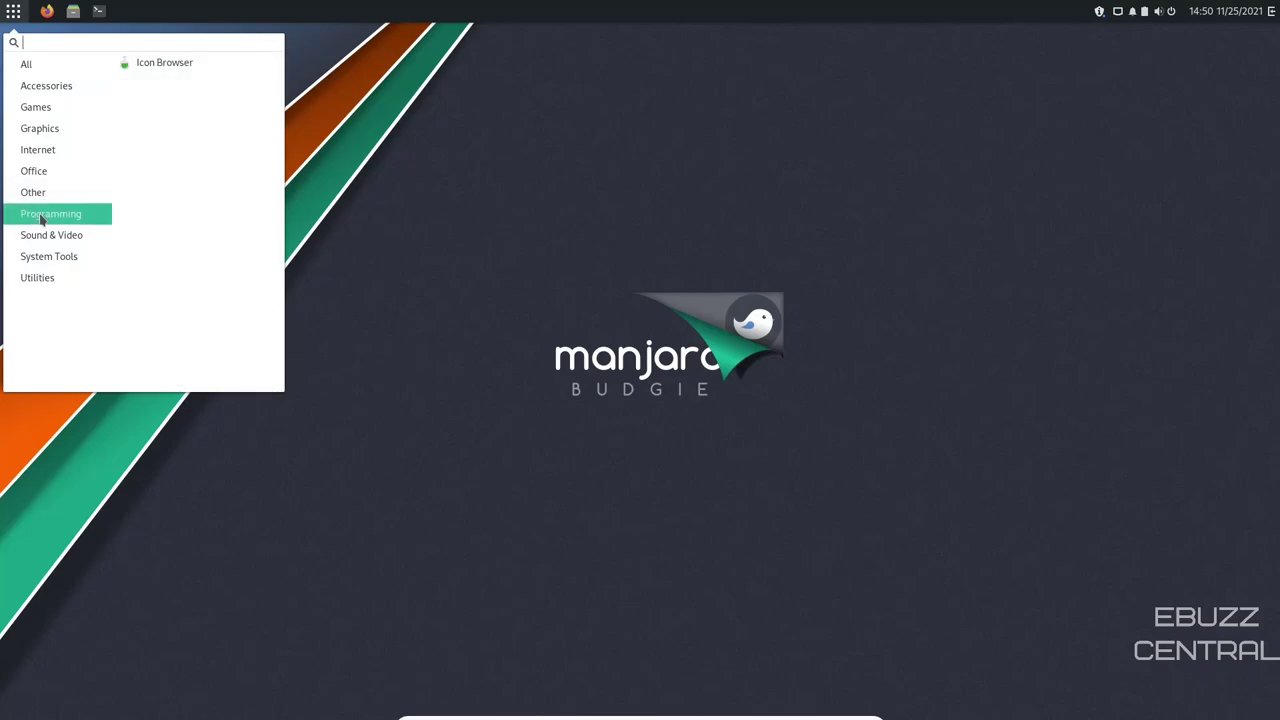
click(43, 238)
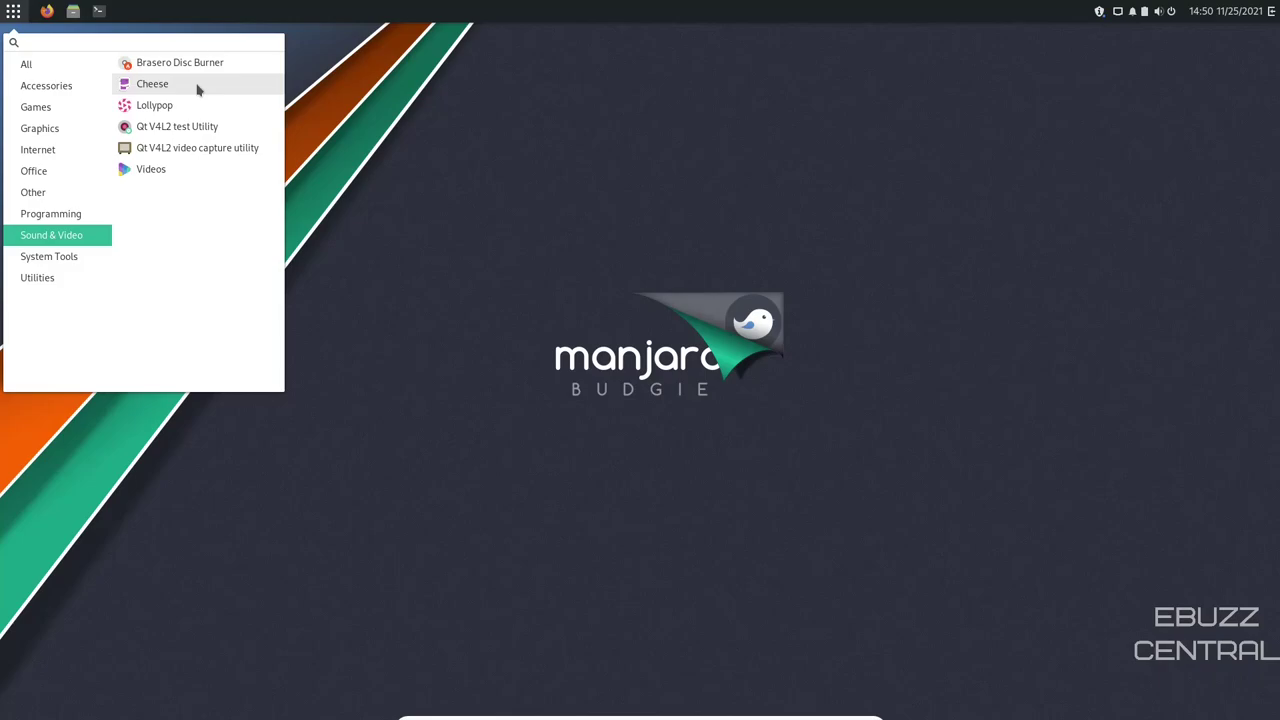
click(148, 110)
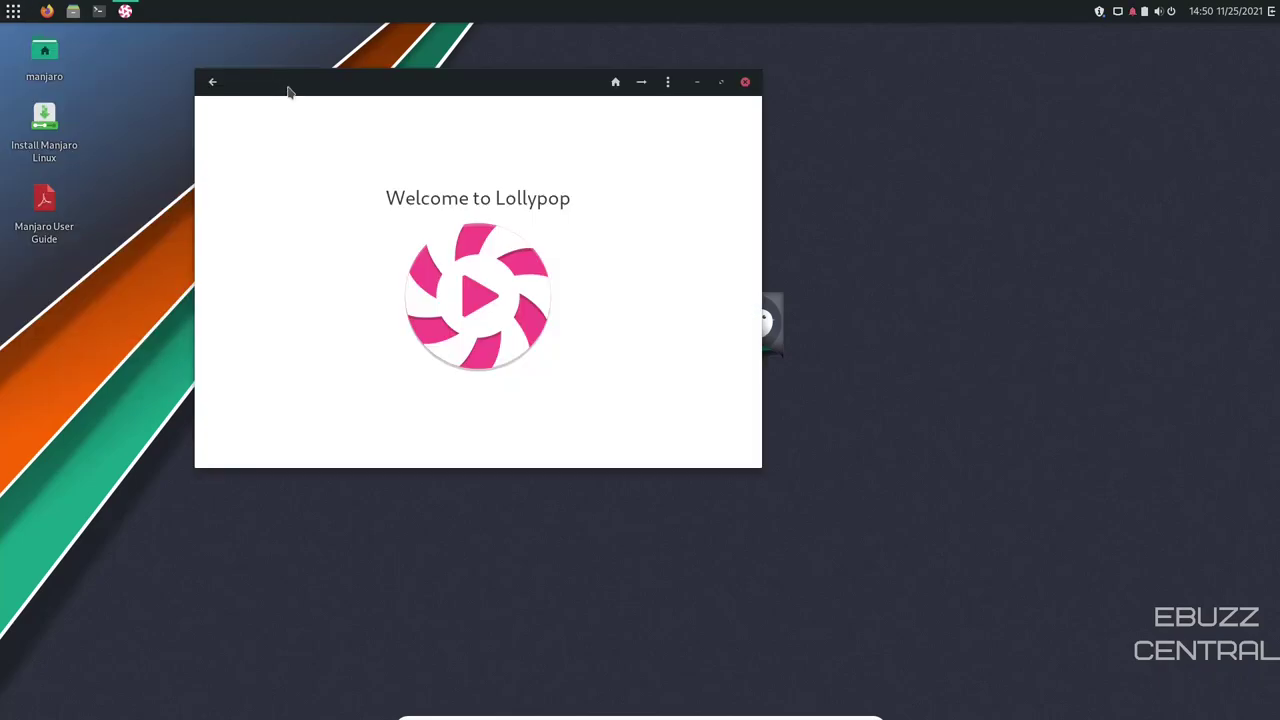
drag(286, 91, 478, 116)
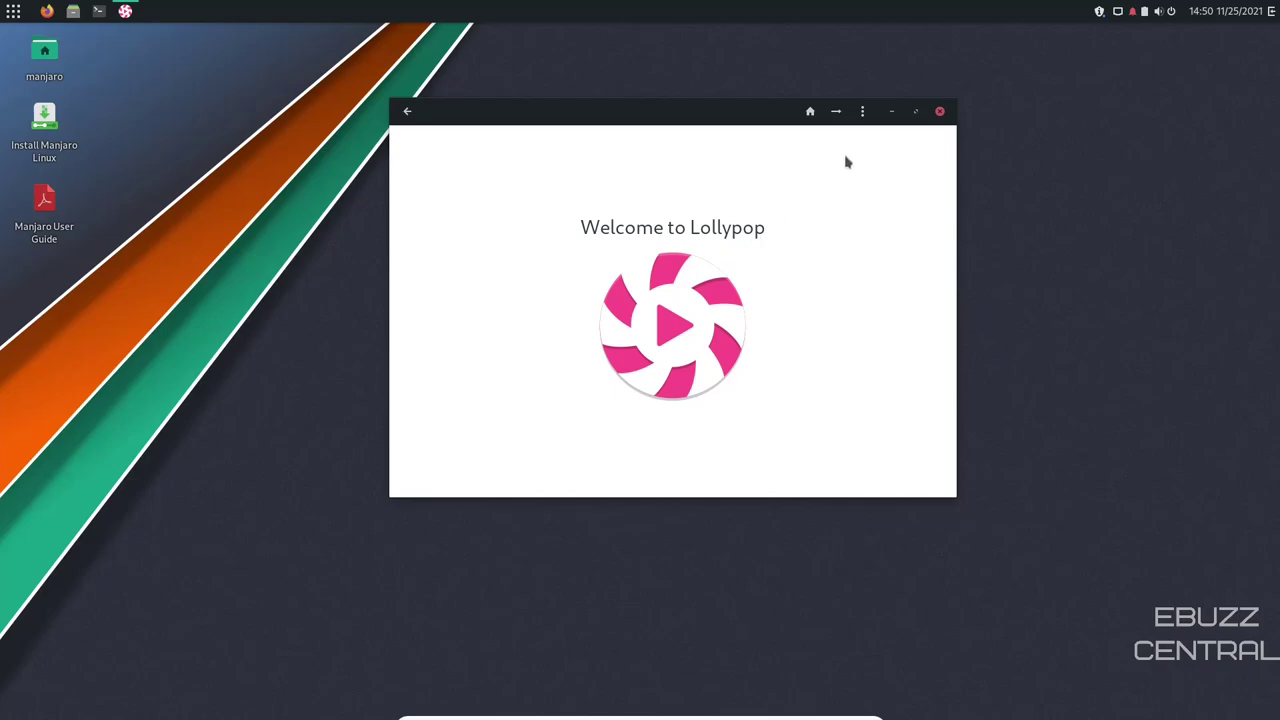
Step: Look through Lollypop's library sections, popular albums, main menu and playback options, and close the music player
click(810, 113)
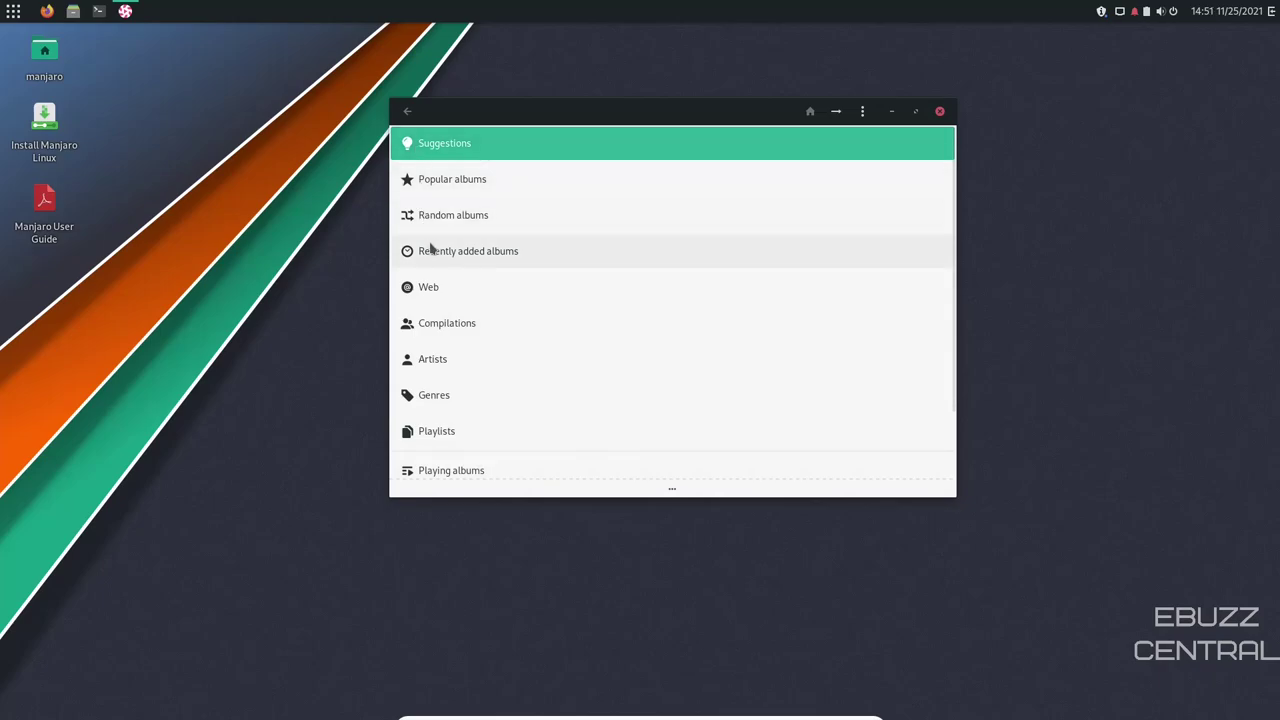
click(446, 188)
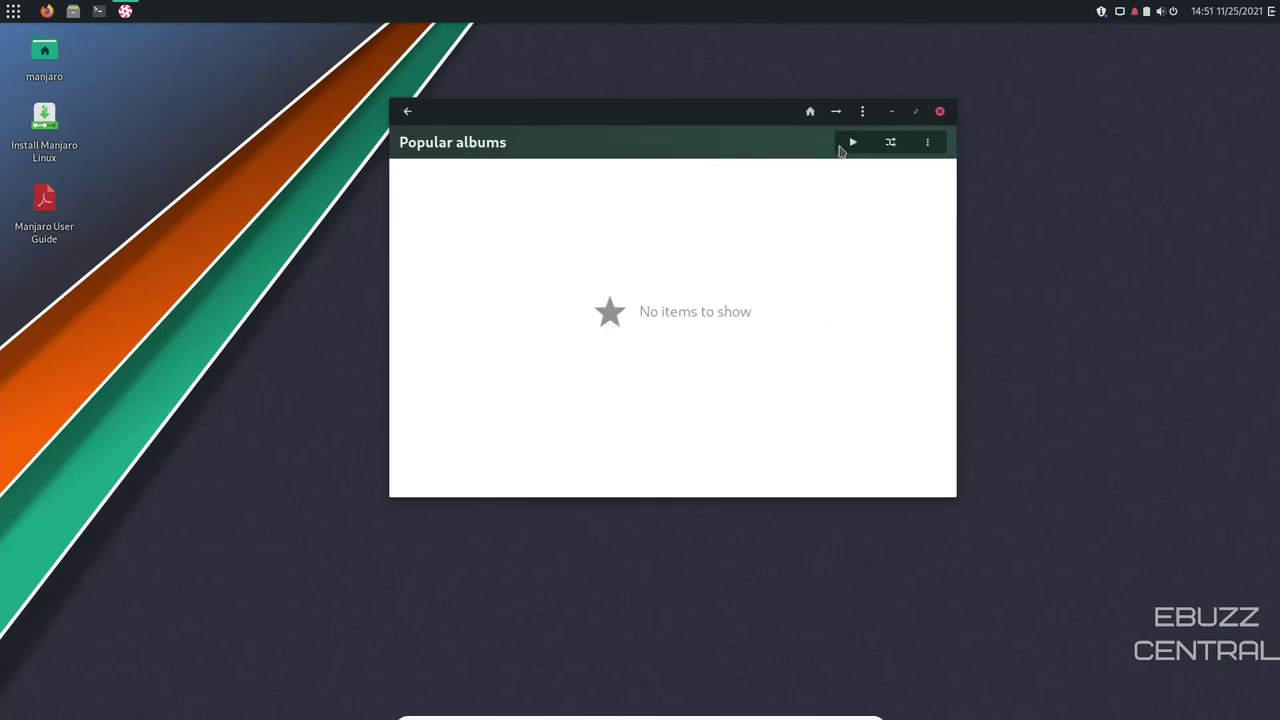
click(862, 112)
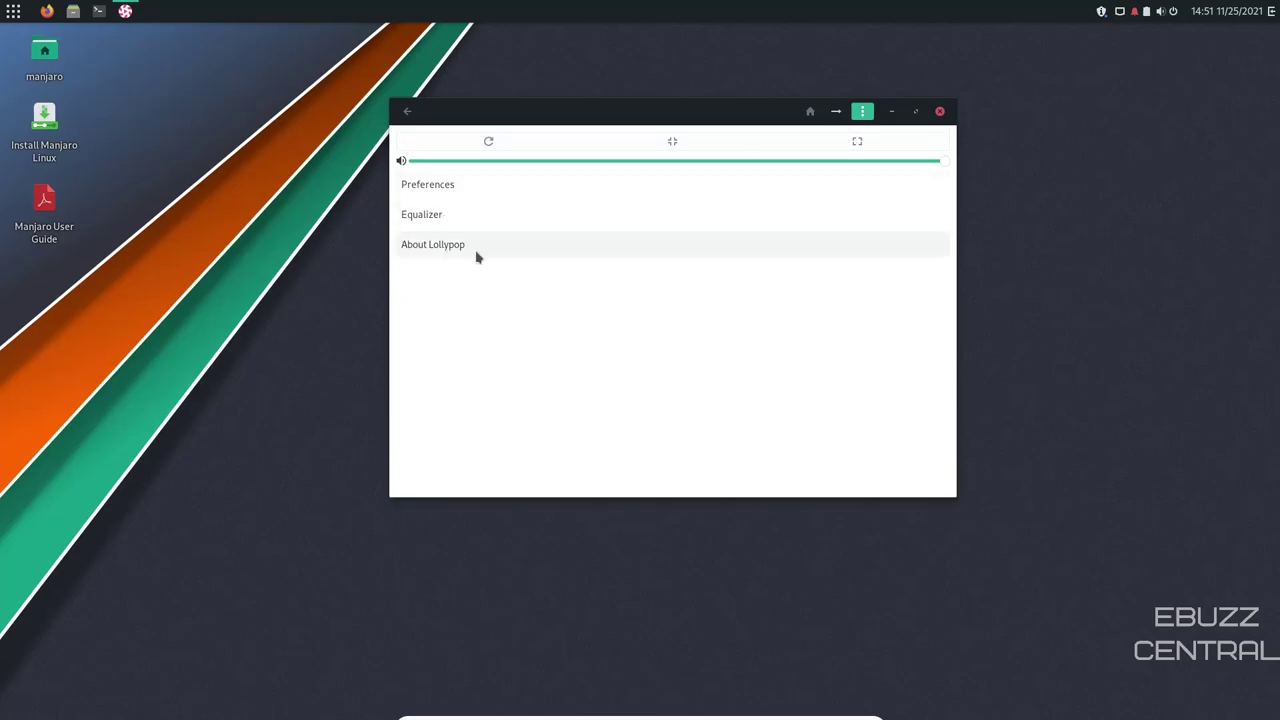
click(836, 112)
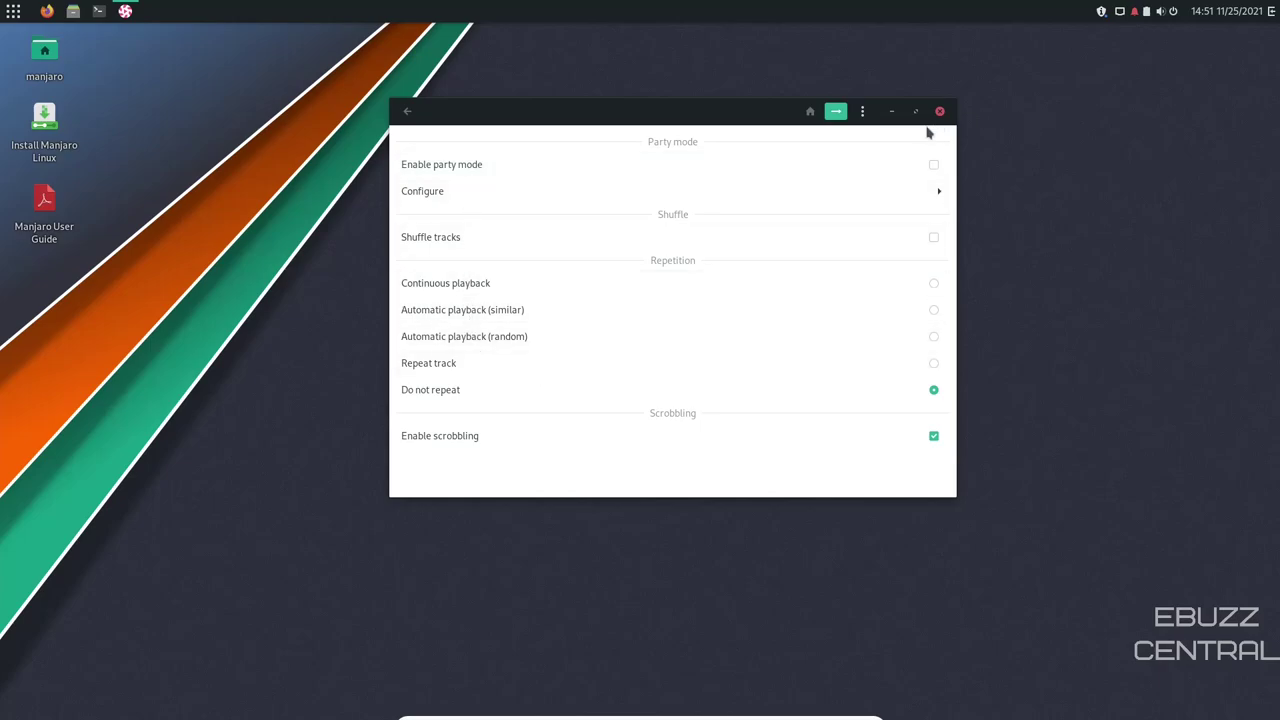
drag(527, 122, 475, 181)
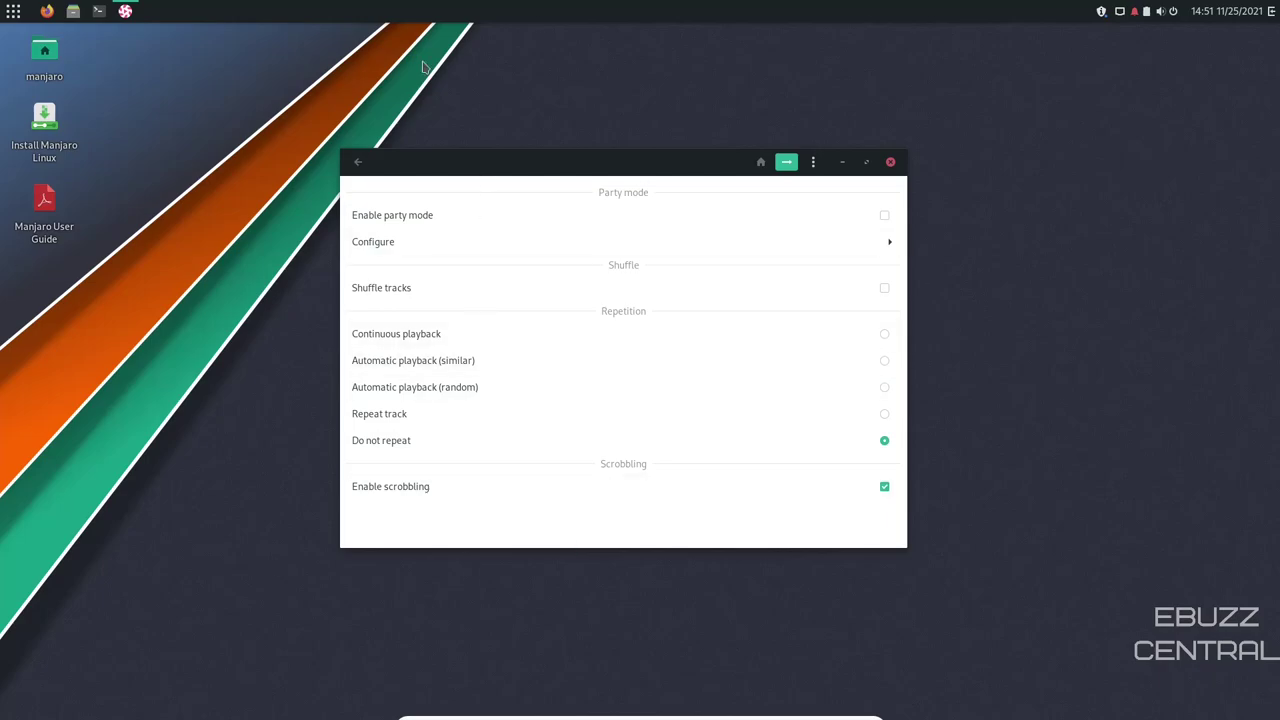
click(890, 163)
Step: Launch SUSE Studio Imagewriter from the System Tools category and move its window up toward the upper middle of the desktop
click(13, 12)
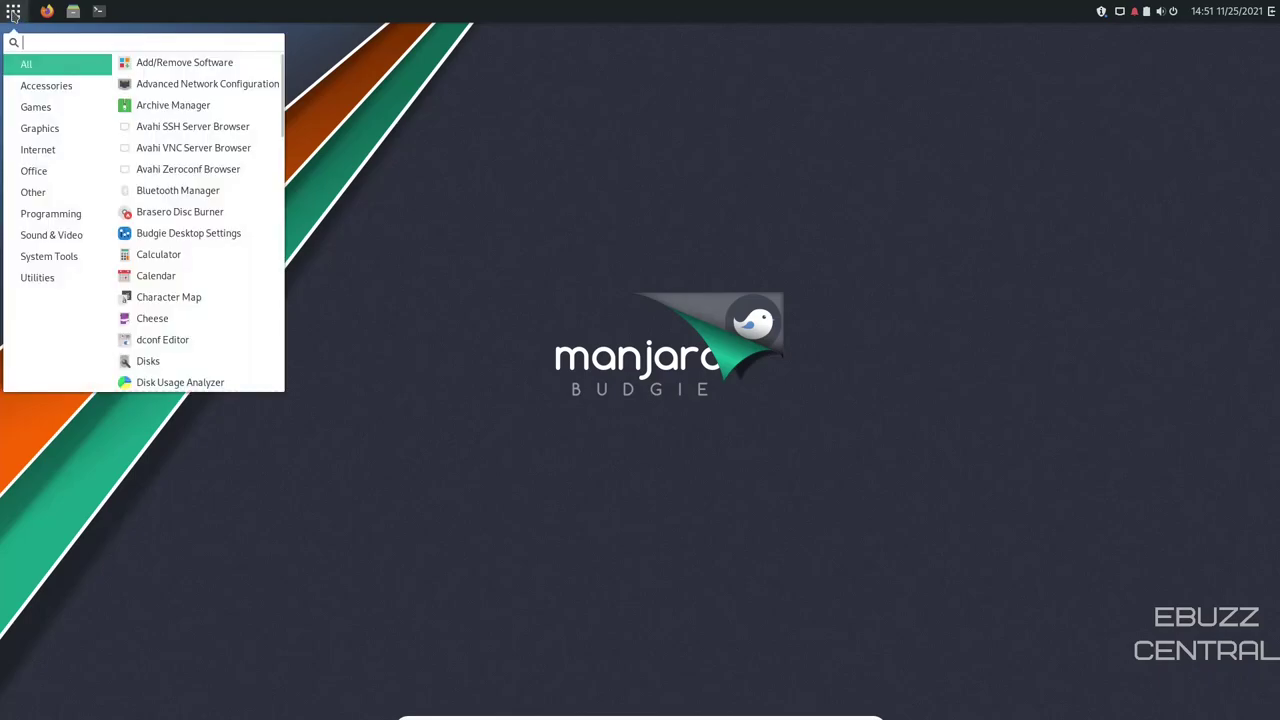
click(55, 255)
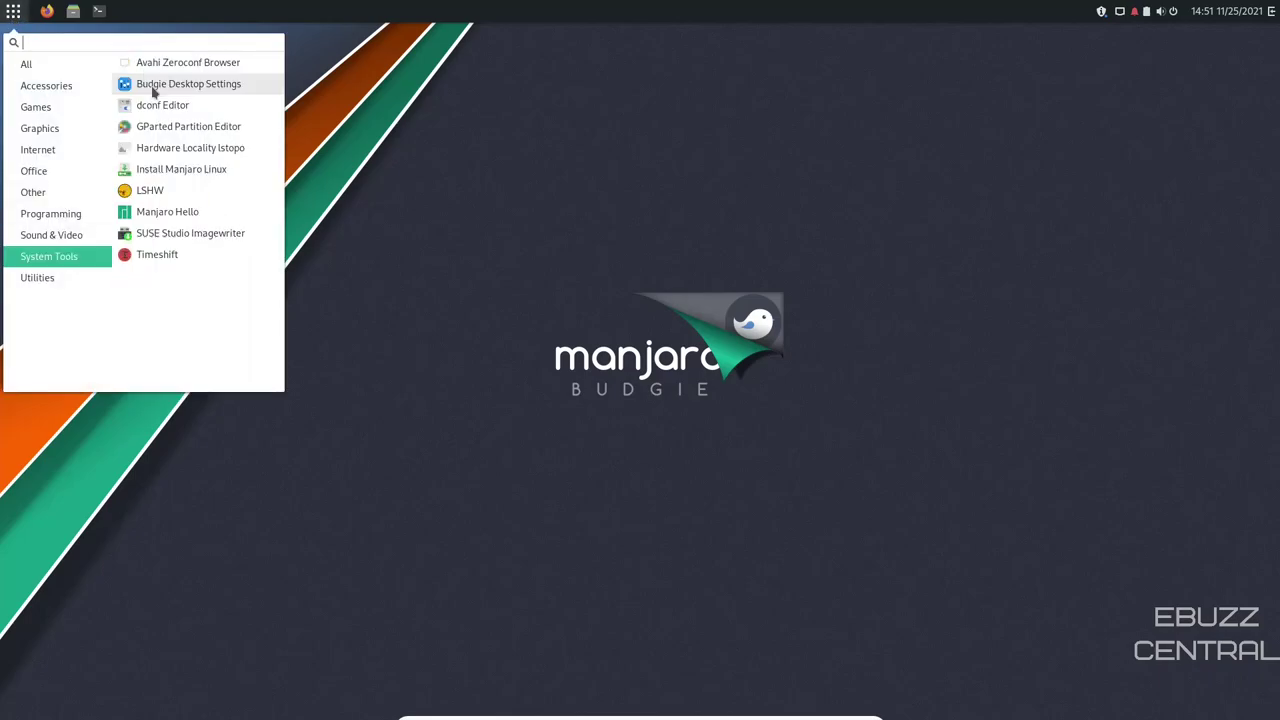
click(166, 234)
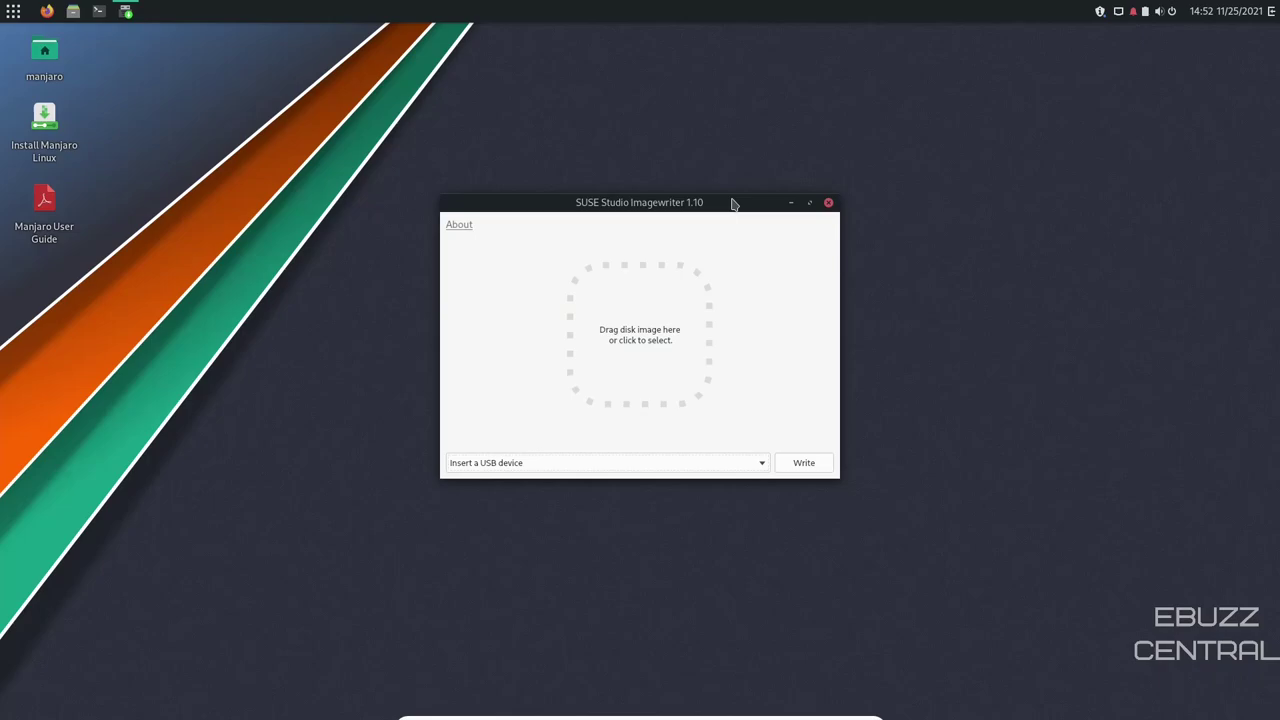
drag(732, 204, 665, 127)
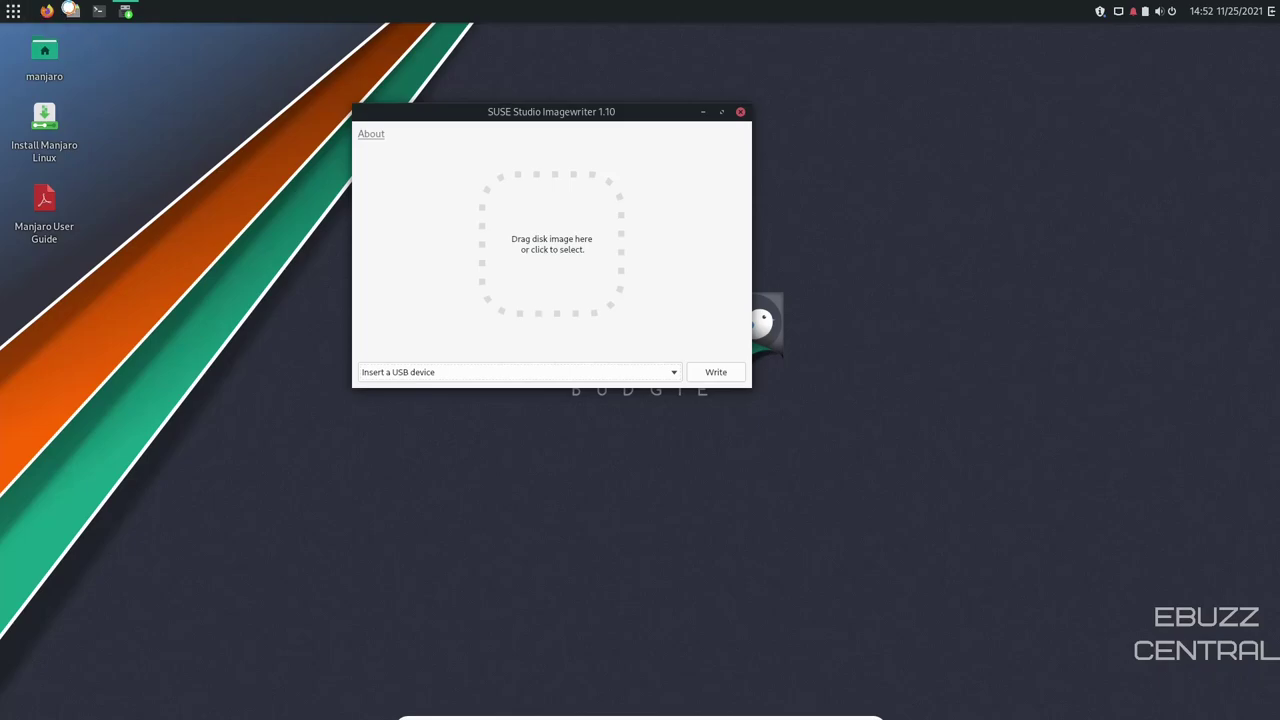
Step: Open the Downloads folder beside Imagewriter, mimic dropping a disk image onto its drop area, and close both windows
click(69, 10)
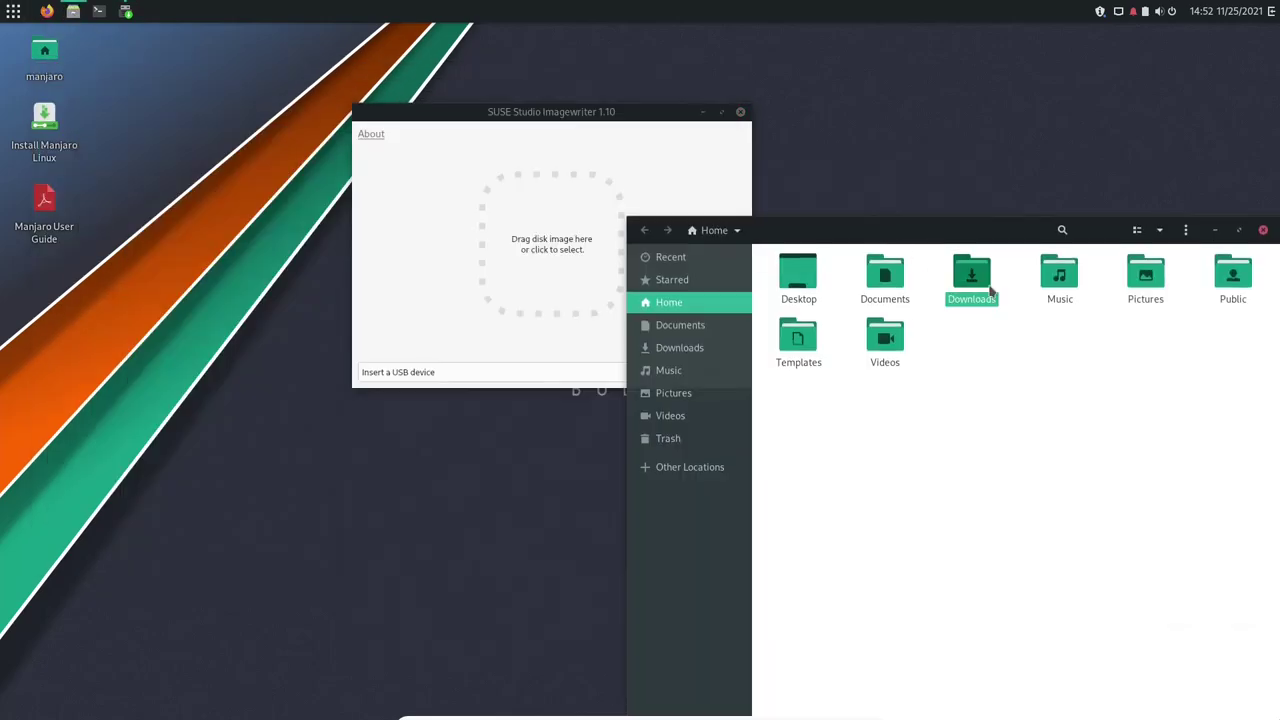
double_click(971, 275)
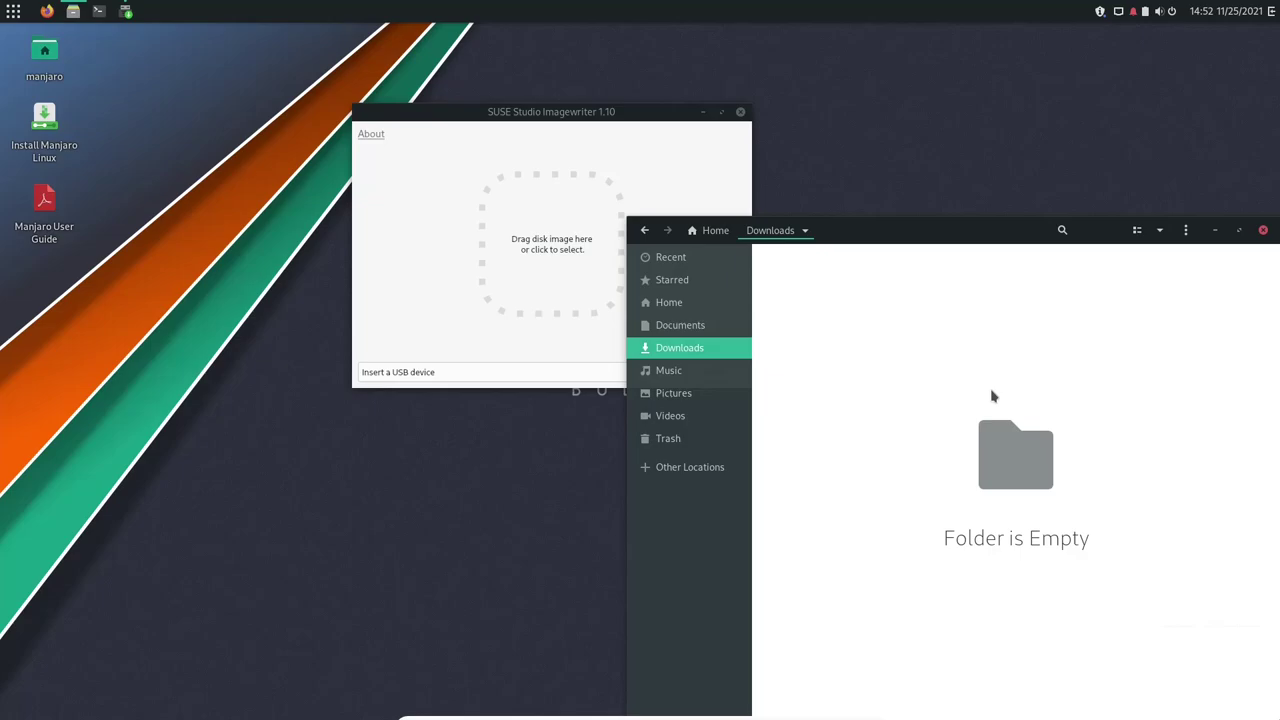
drag(968, 369, 512, 240)
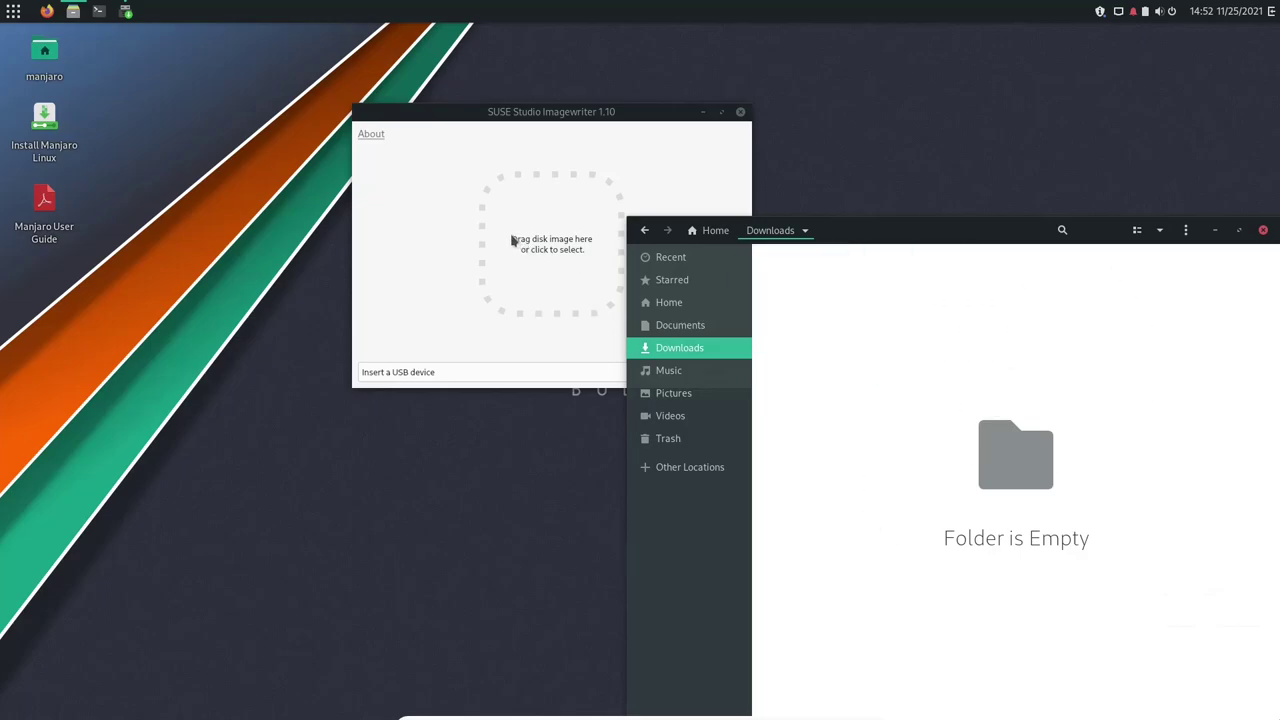
click(1262, 230)
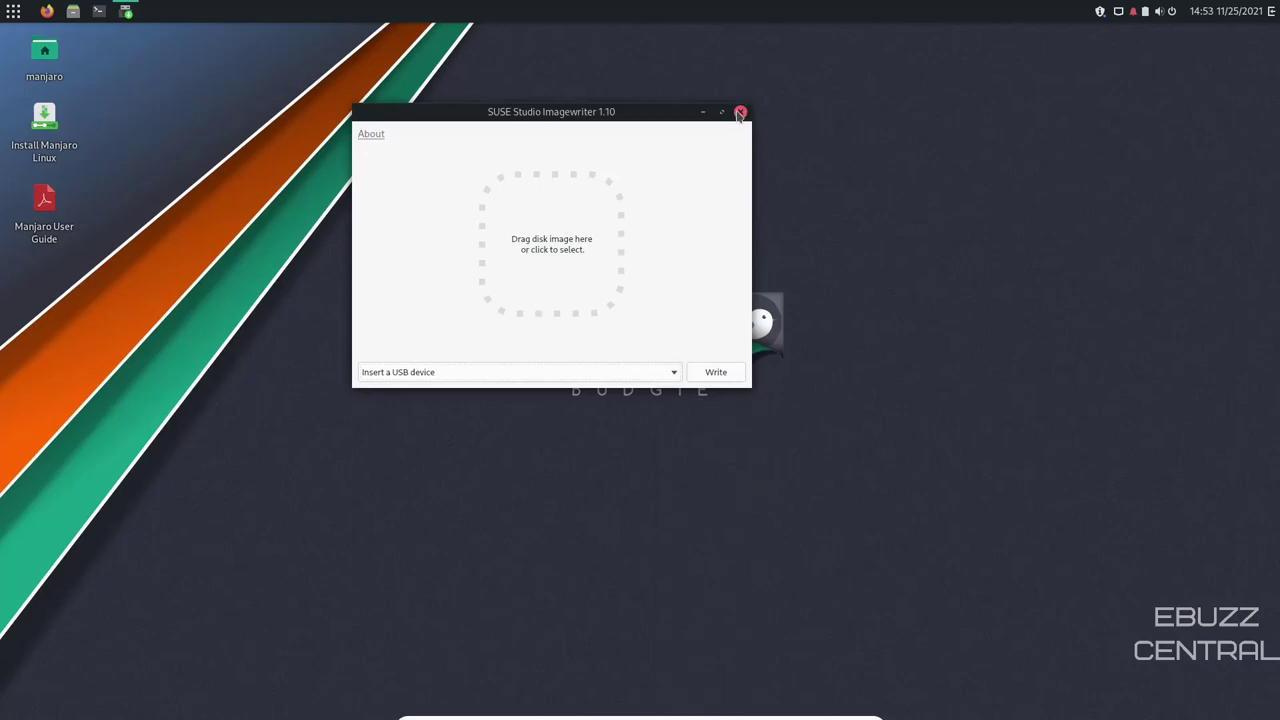
click(740, 112)
Step: Launch Timeshift from the System Tools category of the application list
click(13, 11)
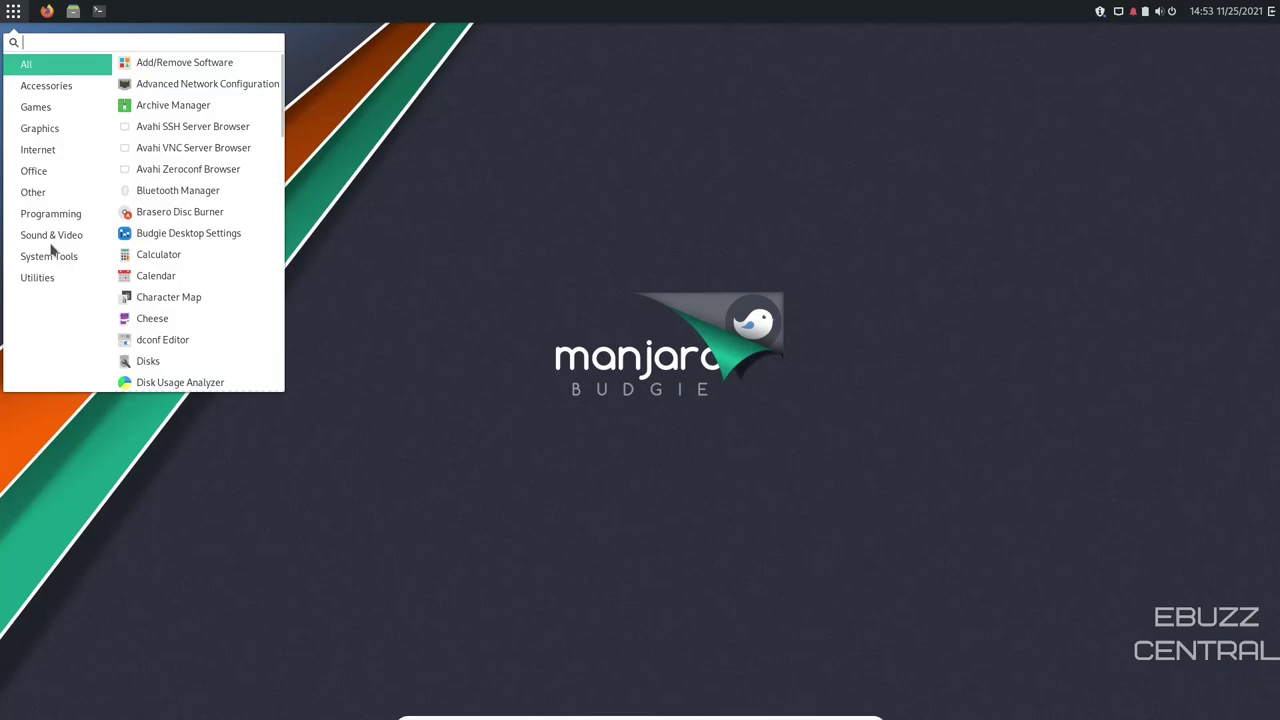
click(20, 258)
click(174, 254)
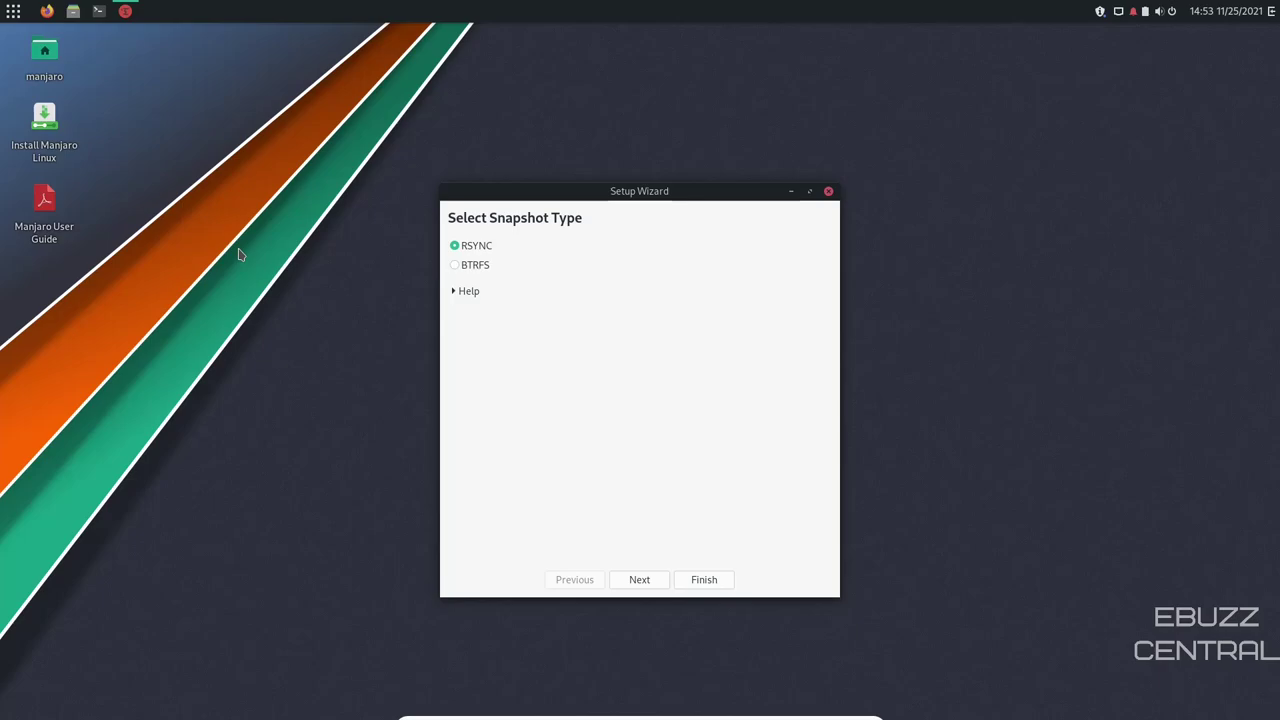
Step: Choose BTRFS as the snapshot type, continue to the snapshot location page, finish the setup wizard, and close Timeshift
click(454, 265)
click(639, 580)
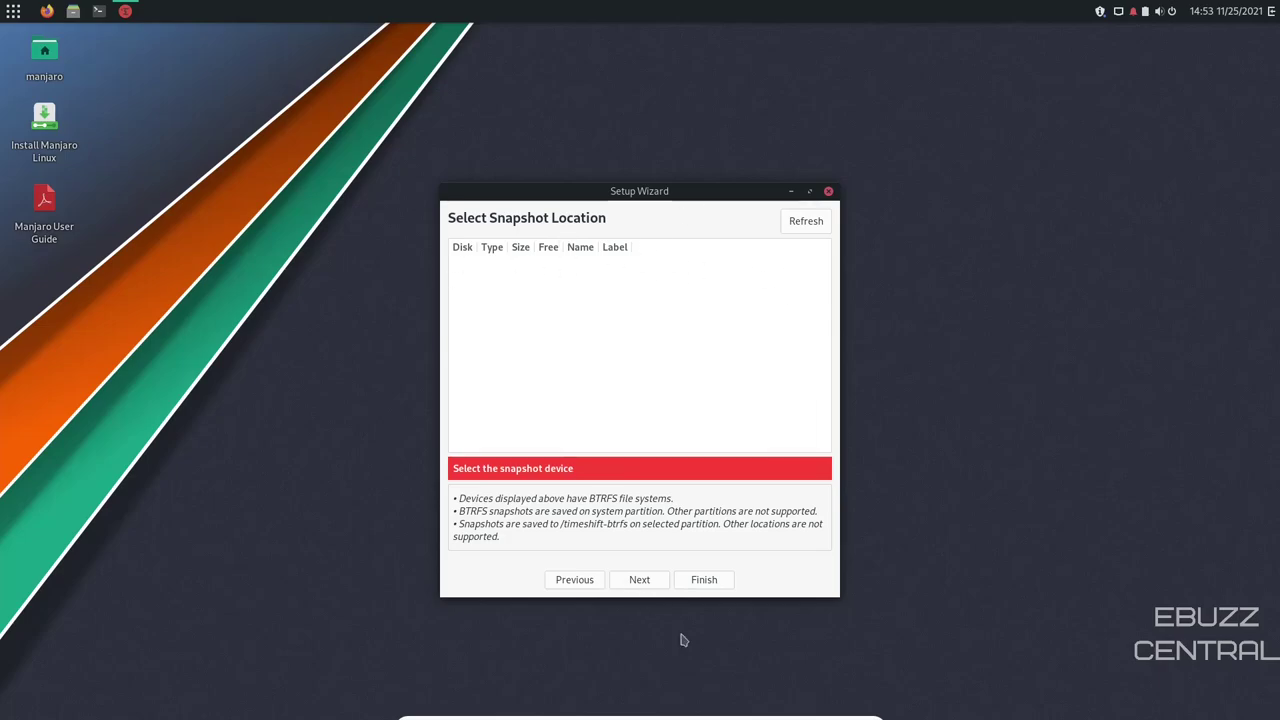
click(704, 583)
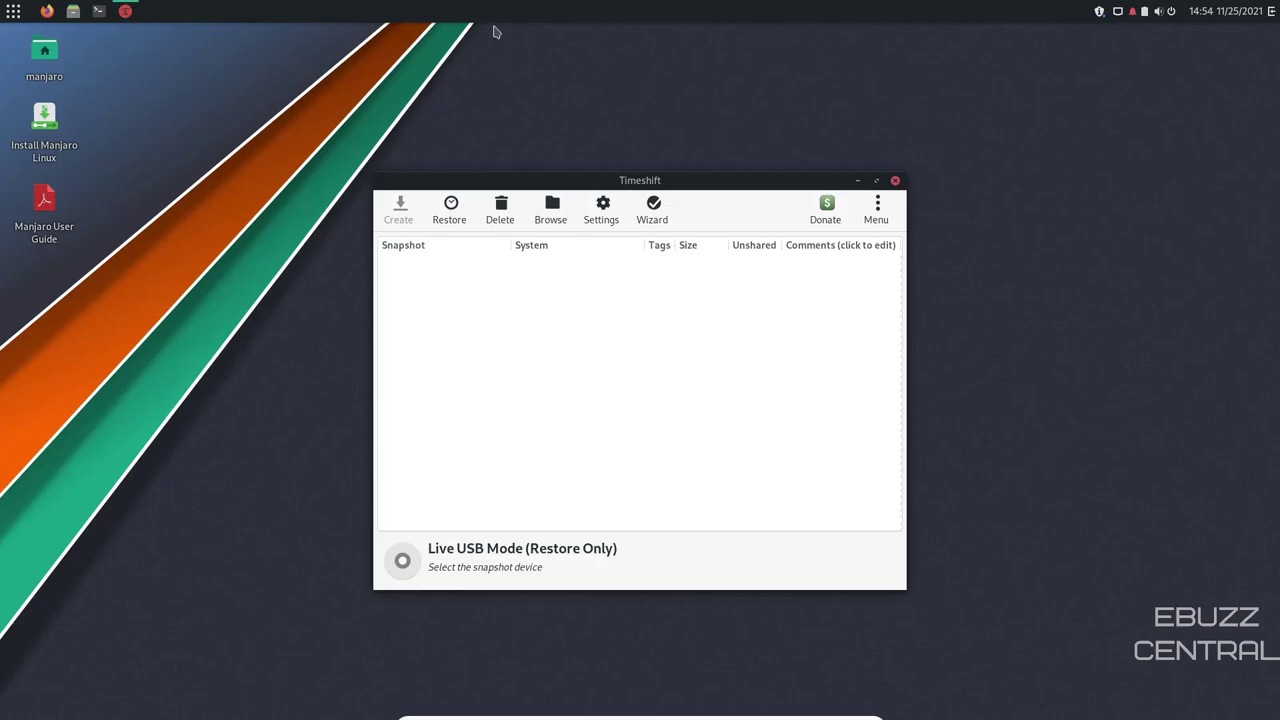
click(895, 181)
Step: Reopen the application list and browse the System Tools category
key(super)
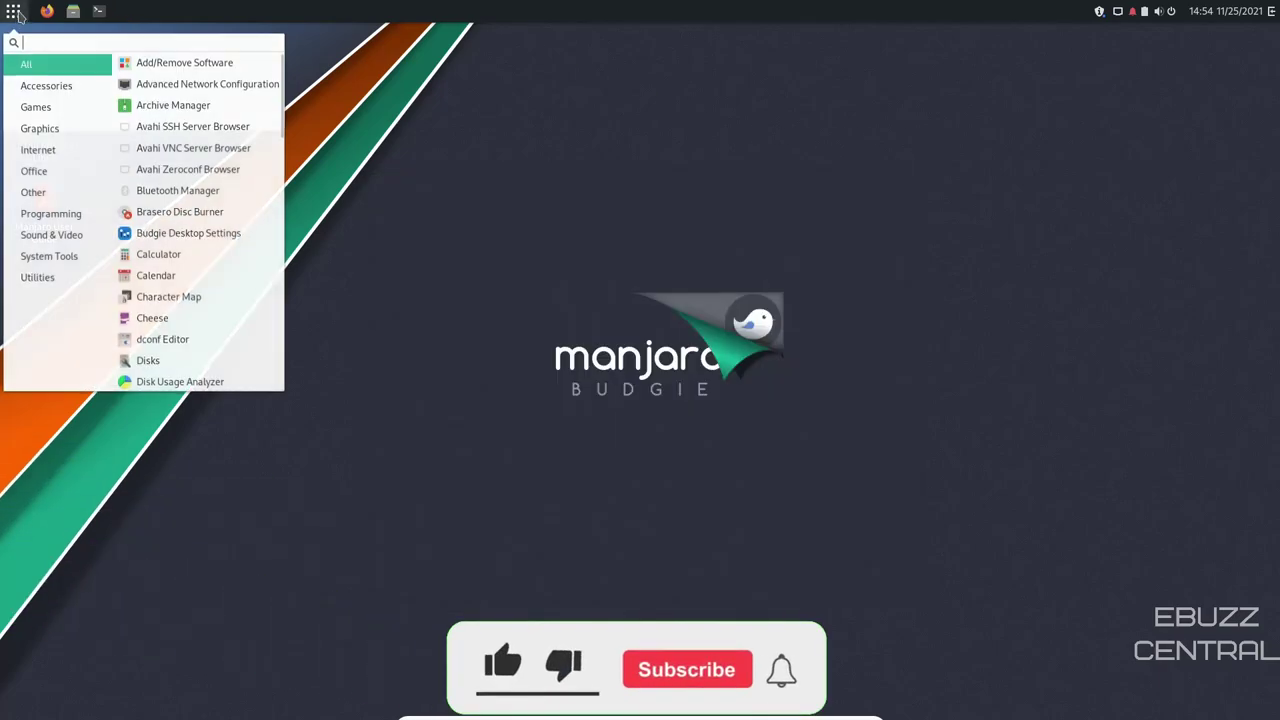
click(36, 257)
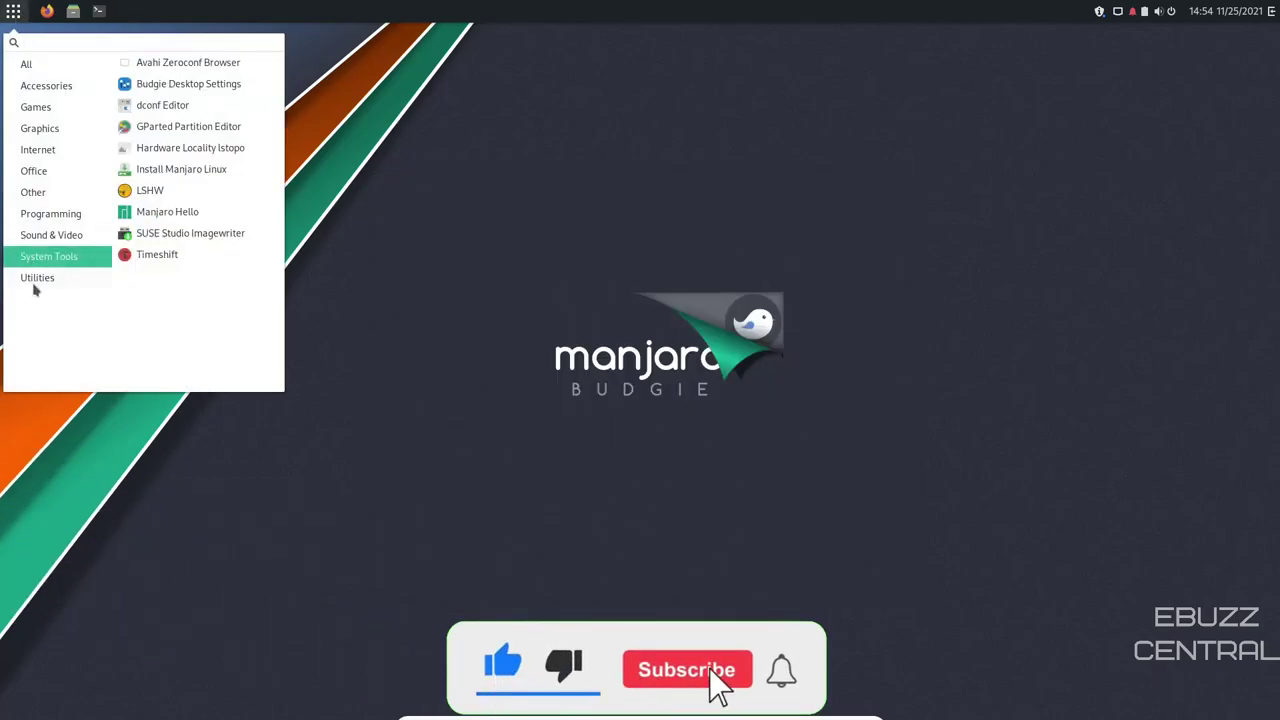